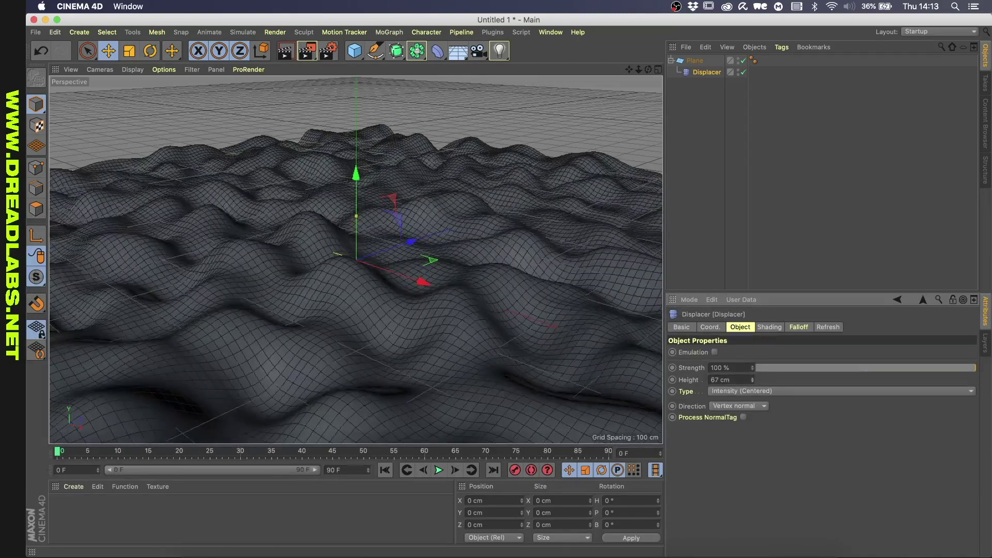
Duplicate the plane's Displacer and assign a new Noise shader to the copy
{"action": "key", "text": "super+c"}
{"action": "key", "text": "super+v"}
{"action": "left_click", "coordinate": [769, 326]}
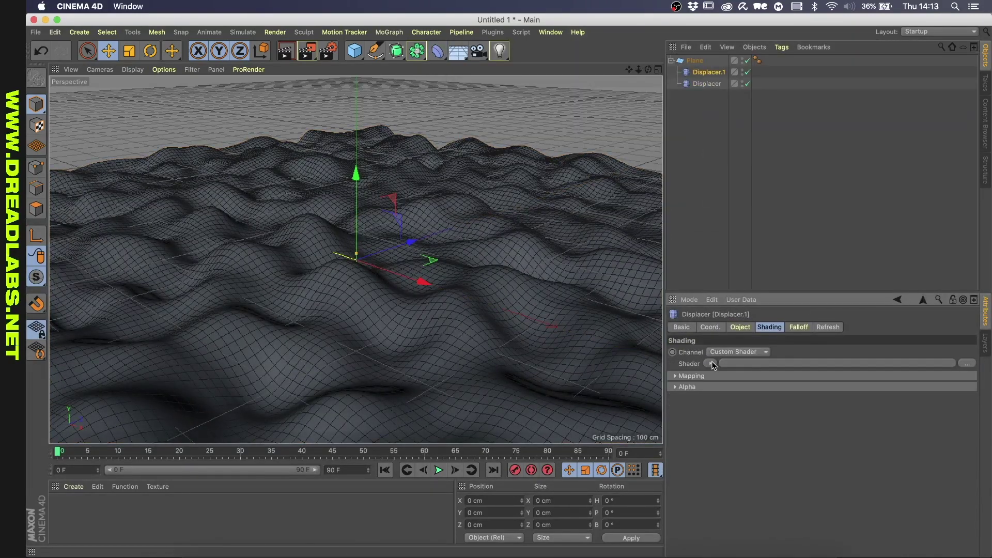
{"action": "left_click", "coordinate": [714, 364]}
{"action": "left_click", "coordinate": [744, 211]}
Set the duplicated displacer's noise type to FBM and its global scale to 60%
{"action": "left_click", "coordinate": [761, 365]}
{"action": "left_click", "coordinate": [785, 456]}
{"action": "left_click", "coordinate": [805, 162]}
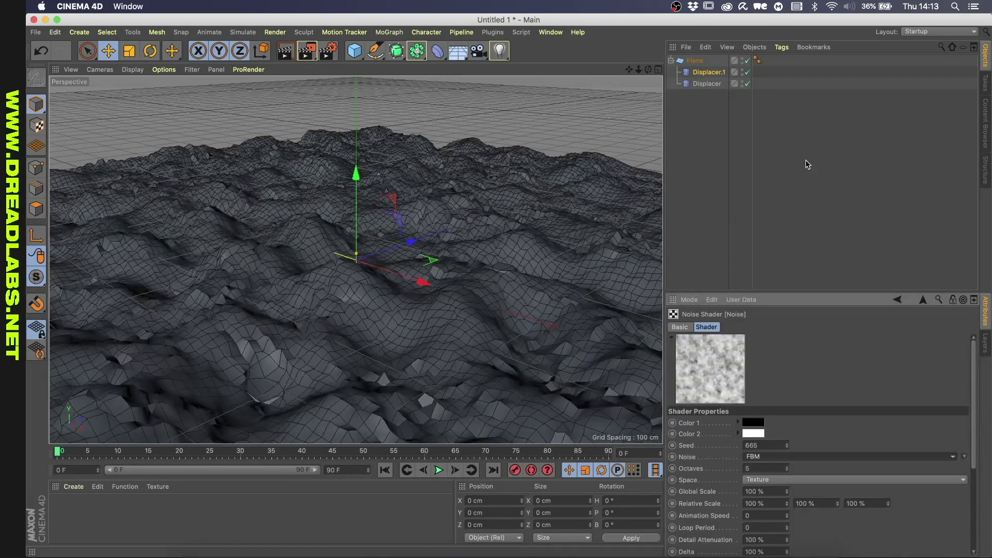
{"action": "scroll", "coordinate": [777, 492], "scroll_direction": "down", "scroll_amount": 5}
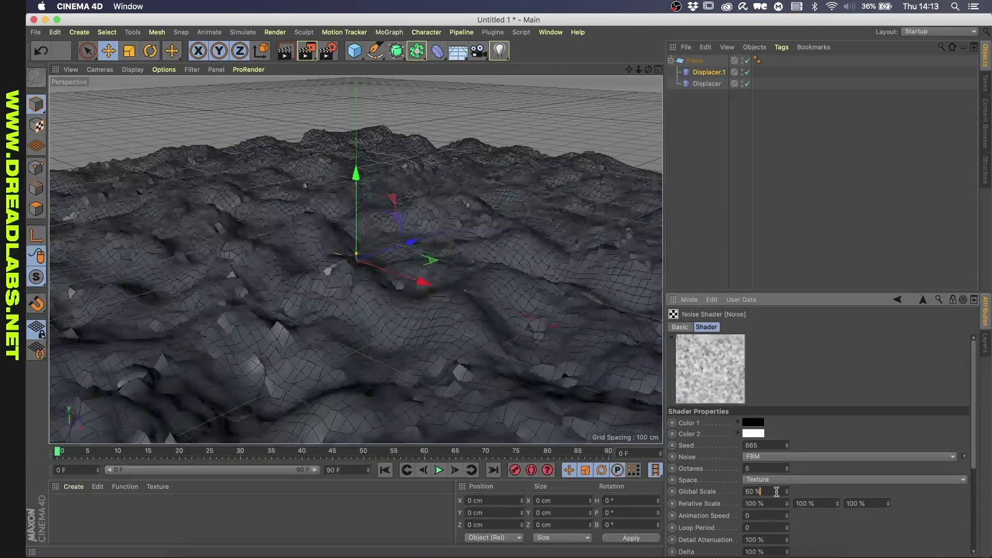
Try 1000 width and height segments on the plane and settle on 500 for both
{"action": "left_click", "coordinate": [696, 61]}
{"action": "left_click_drag", "start_coordinate": [755, 376], "coordinate": [655, 379]}
{"action": "type", "text": "1000"}
{"action": "key", "text": "Tab"}
{"action": "type", "text": "1000"}
{"action": "key", "text": "Return"}
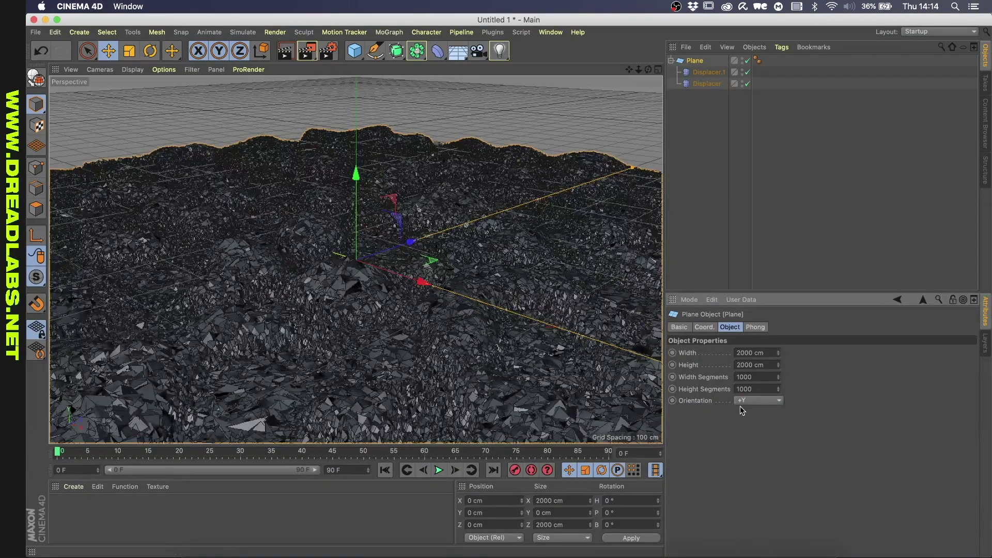
{"action": "key", "text": "Return"}
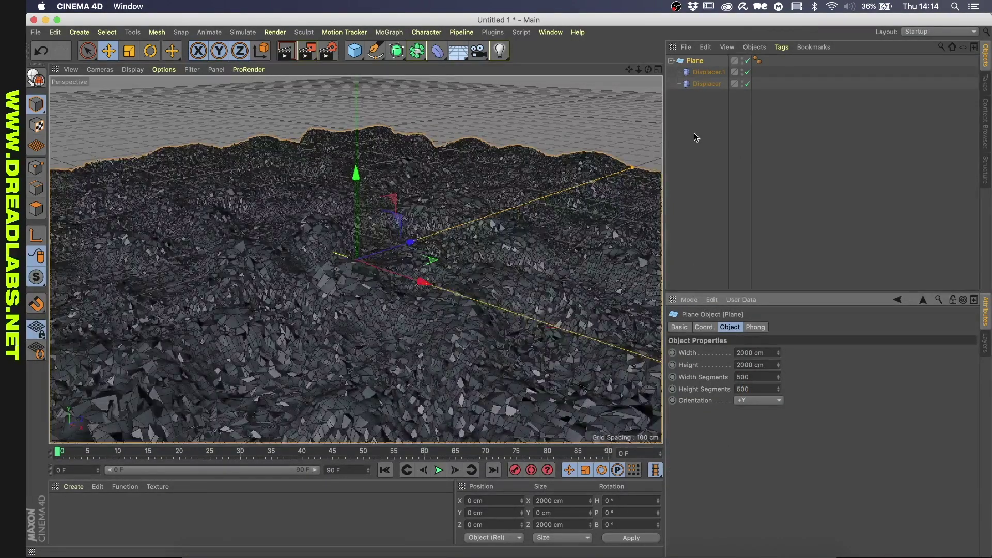
Lower the duplicated displacer's height to 5 cm and place the plane inside a new Subdivision Surface
{"action": "left_click", "coordinate": [709, 72]}
{"action": "left_click", "coordinate": [740, 327]}
{"action": "left_click", "coordinate": [417, 50]}
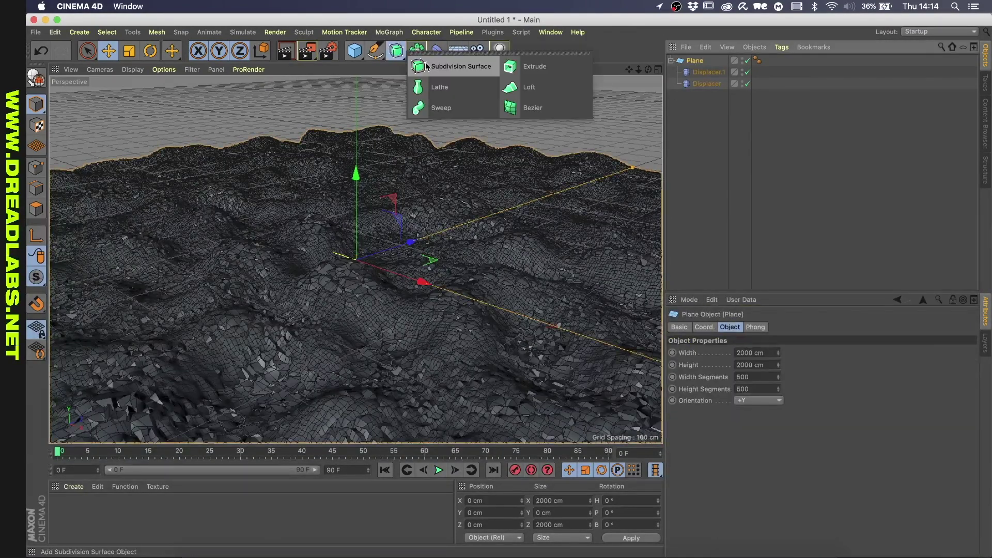
{"action": "left_click", "coordinate": [427, 63]}
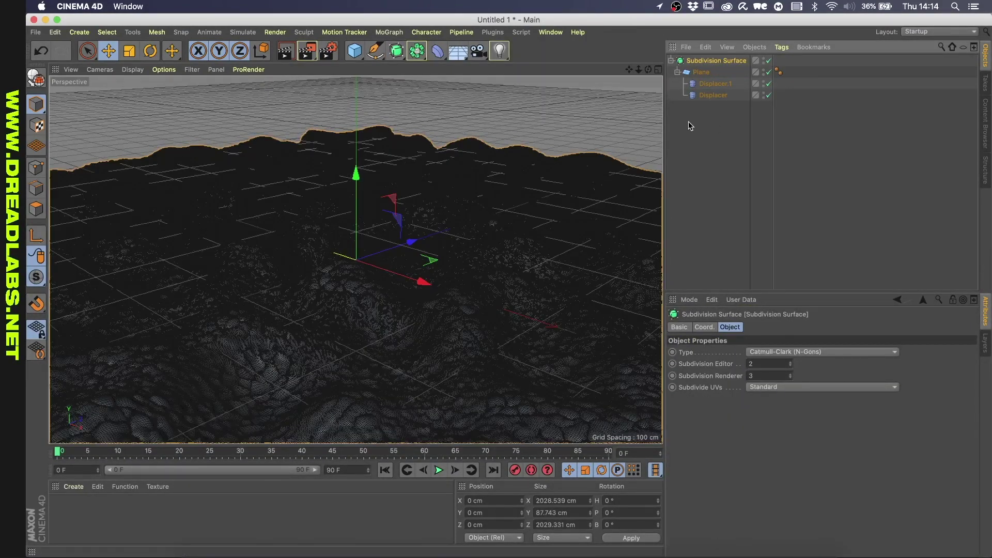
Set the duplicated displacer's noise to 50% global scale and 31% contrast
{"action": "left_click", "coordinate": [715, 84]}
{"action": "left_click", "coordinate": [758, 327]}
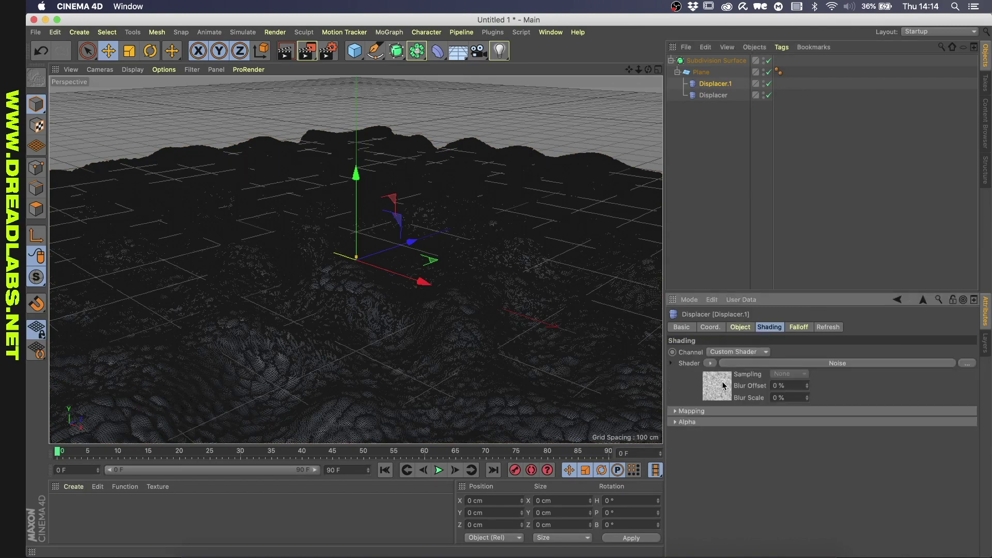
{"action": "left_click", "coordinate": [724, 385]}
{"action": "left_click", "coordinate": [908, 518]}
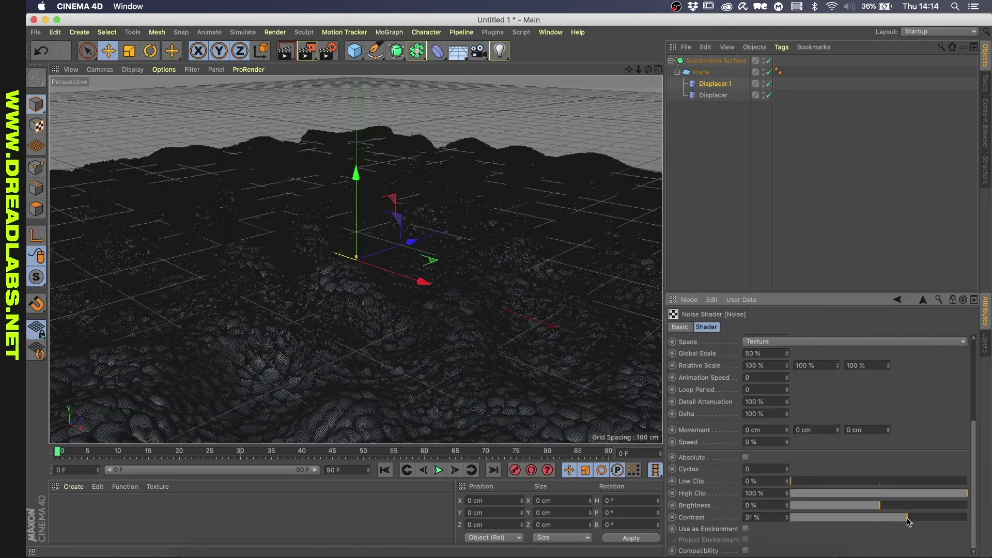
Take the plane out of the Subdivision Surface and delete the empty Subdivision Surface
{"action": "left_click", "coordinate": [716, 60]}
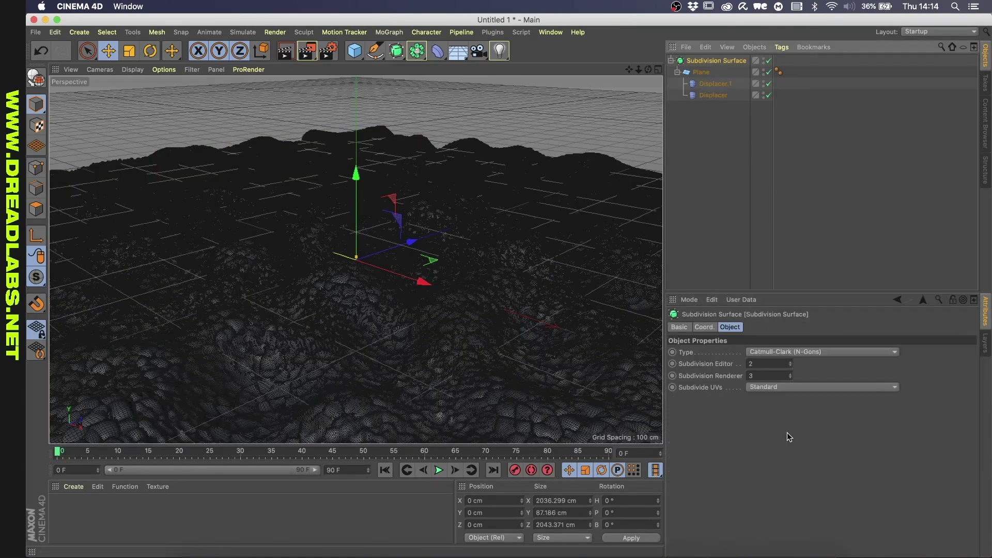
{"action": "scroll", "coordinate": [768, 362], "scroll_direction": "down", "scroll_amount": 1}
{"action": "scroll", "coordinate": [767, 376], "scroll_direction": "down", "scroll_amount": 2}
{"action": "left_click_drag", "start_coordinate": [282, 239], "coordinate": [325, 214], "text": "alt"}
{"action": "left_click", "coordinate": [701, 72]}
{"action": "left_click_drag", "start_coordinate": [702, 106], "coordinate": [702, 108]}
{"action": "left_click", "coordinate": [701, 60]}
{"action": "key", "text": "Delete"}
Set the noise of Displacer.1 back to 60% global scale and 0% contrast
{"action": "left_click", "coordinate": [708, 72]}
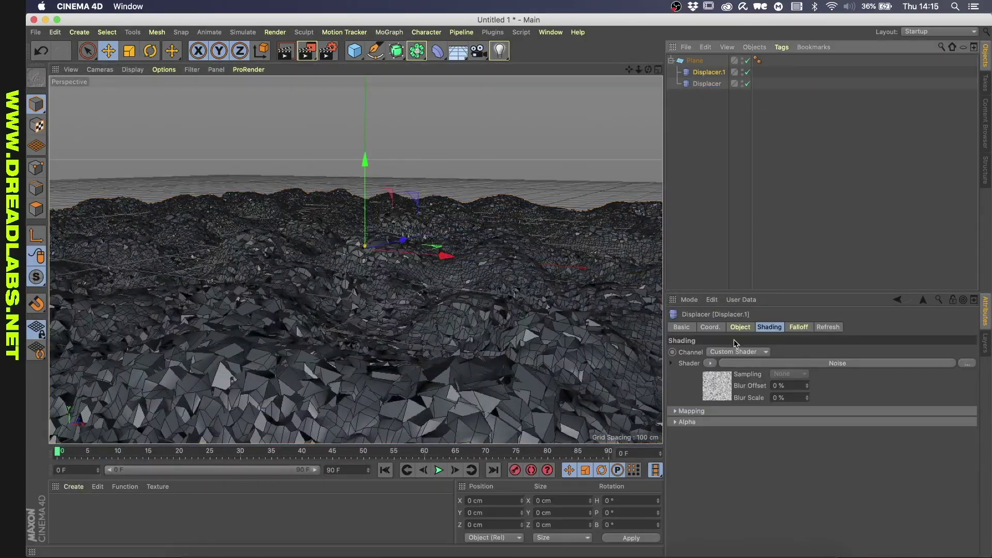
{"action": "left_click", "coordinate": [715, 380]}
{"action": "left_click", "coordinate": [769, 490]}
{"action": "scroll", "coordinate": [769, 489], "scroll_direction": "up", "scroll_amount": 4}
{"action": "scroll", "coordinate": [874, 516], "scroll_direction": "down", "scroll_amount": 3}
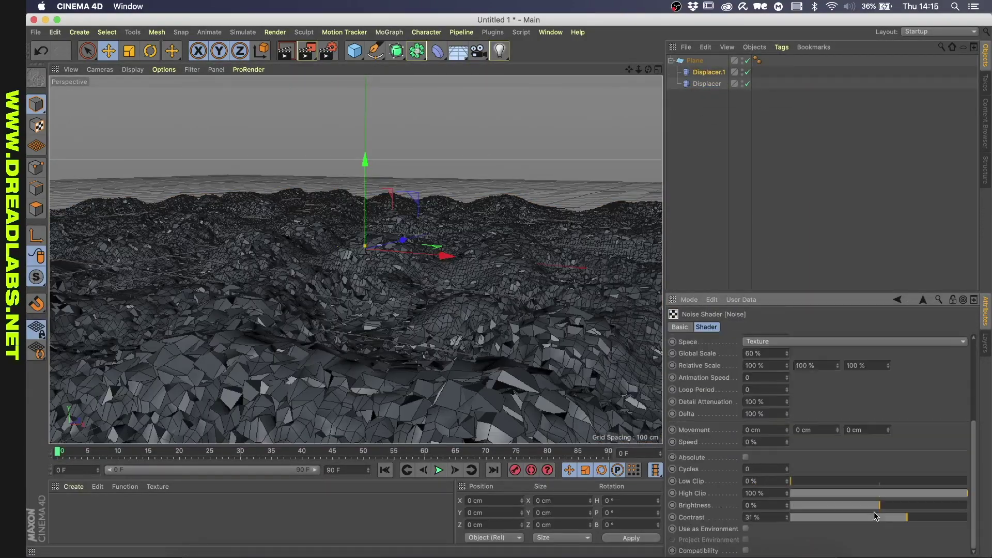
{"action": "type", "text": "0"}
{"action": "key", "text": "Return"}
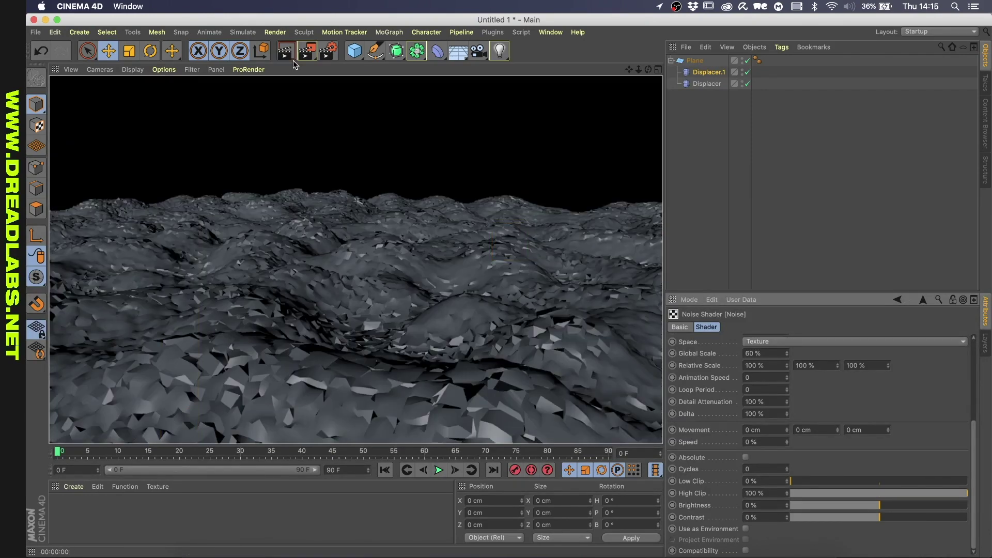
Try raising the plane's width and height segments to 1000 each
{"action": "left_click", "coordinate": [695, 61]}
{"action": "left_click", "coordinate": [712, 328]}
{"action": "left_click", "coordinate": [726, 328]}
{"action": "left_click_drag", "start_coordinate": [750, 377], "coordinate": [637, 371]}
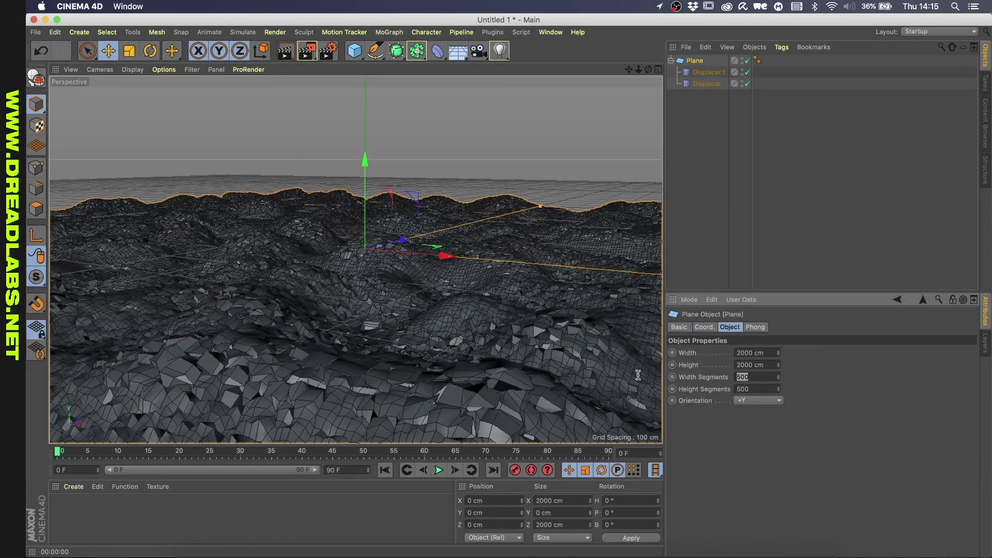
{"action": "type", "text": "1000"}
{"action": "key", "text": "Tab"}
{"action": "type", "text": "1000"}
{"action": "key", "text": "Return"}
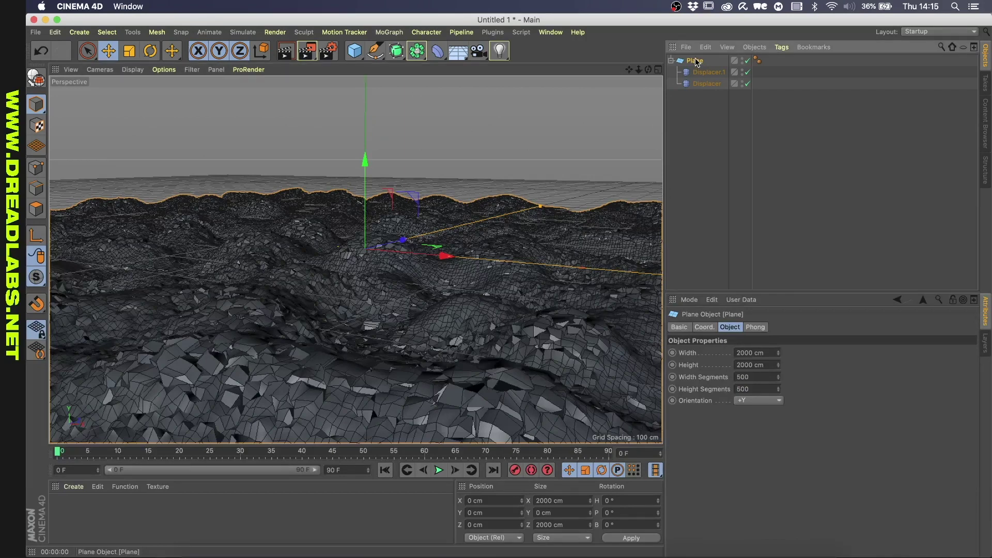
Place the plane inside a Subdivision Surface and set its editor and renderer subdivisions to 1
{"action": "left_click", "coordinate": [396, 51], "text": "alt"}
{"action": "left_click", "coordinate": [776, 354]}
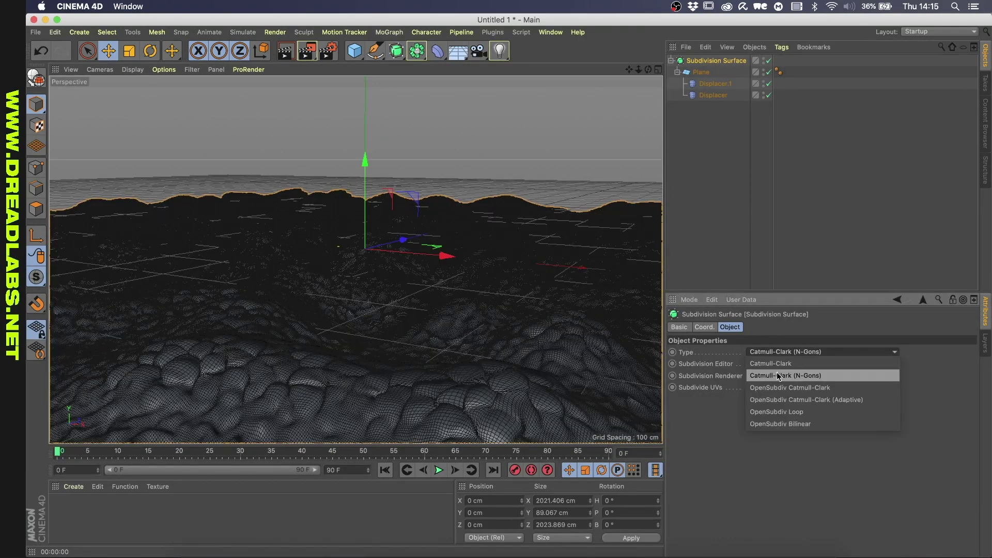
{"action": "left_click", "coordinate": [760, 354]}
{"action": "scroll", "coordinate": [778, 361], "scroll_direction": "down", "scroll_amount": 1}
{"action": "scroll", "coordinate": [777, 374], "scroll_direction": "down", "scroll_amount": 2}
Try the Boundary option for the Subdivision Surface's UV subdivision and return it to Standard
{"action": "left_click", "coordinate": [773, 387]}
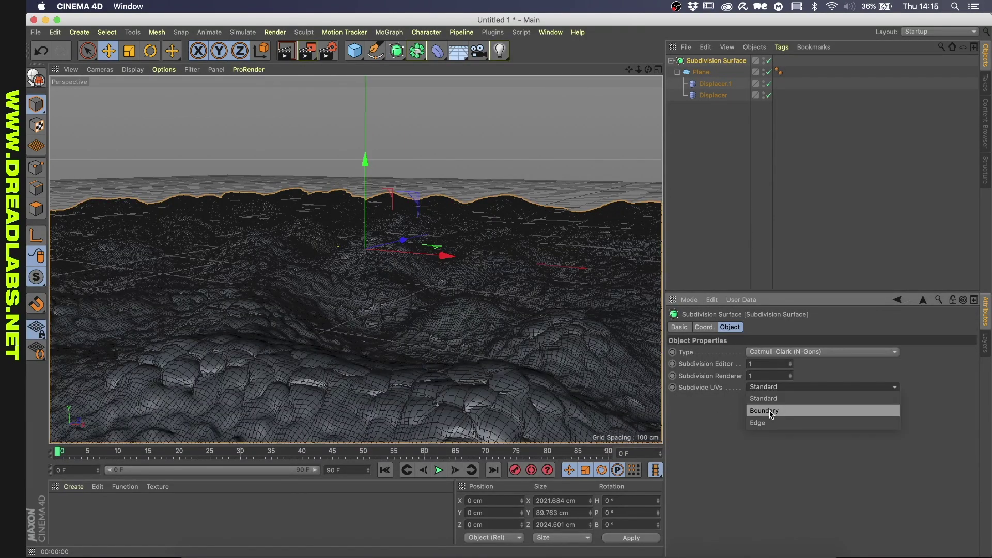
{"action": "left_click", "coordinate": [773, 410]}
{"action": "left_click", "coordinate": [773, 388]}
{"action": "left_click", "coordinate": [770, 398]}
Try the Catmull-Clark and OpenSubdiv types on the Subdivision Surface, including Bilinear, and return to Catmull-Clark (N-Gons)
{"action": "left_click", "coordinate": [775, 353]}
{"action": "left_click", "coordinate": [775, 365]}
{"action": "left_click", "coordinate": [777, 354]}
{"action": "left_click", "coordinate": [775, 387]}
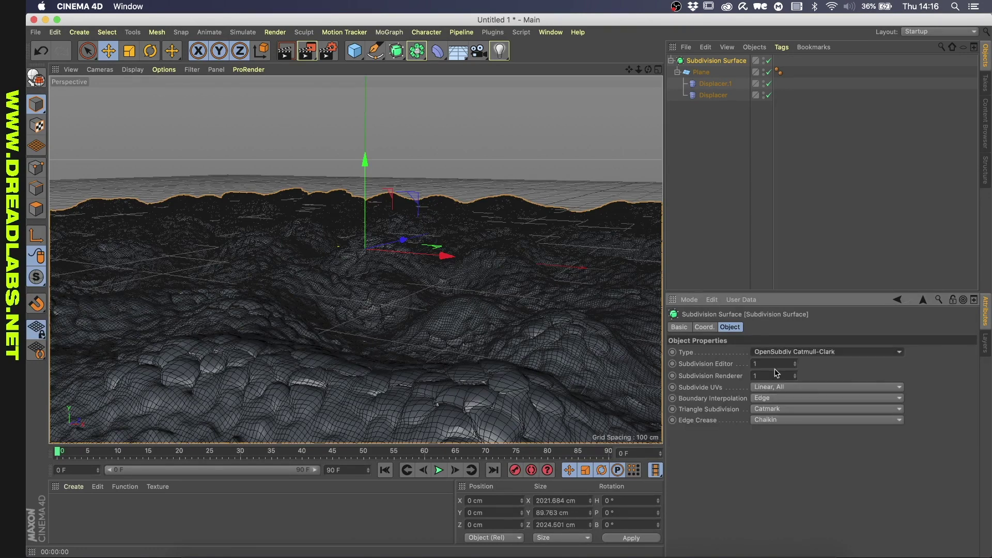
{"action": "left_click", "coordinate": [776, 353]}
{"action": "left_click", "coordinate": [778, 400]}
{"action": "left_click", "coordinate": [793, 354]}
{"action": "left_click", "coordinate": [813, 423]}
{"action": "left_click", "coordinate": [810, 353]}
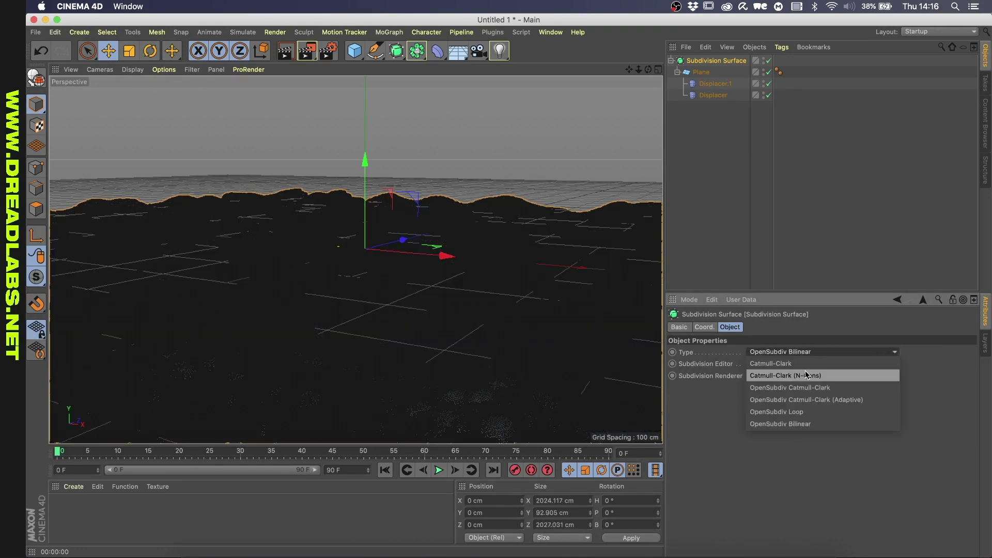
{"action": "left_click", "coordinate": [806, 375]}
Render the view and set the Subdivision Surface to 2 editor and 3 renderer subdivisions
{"action": "left_click", "coordinate": [287, 54]}
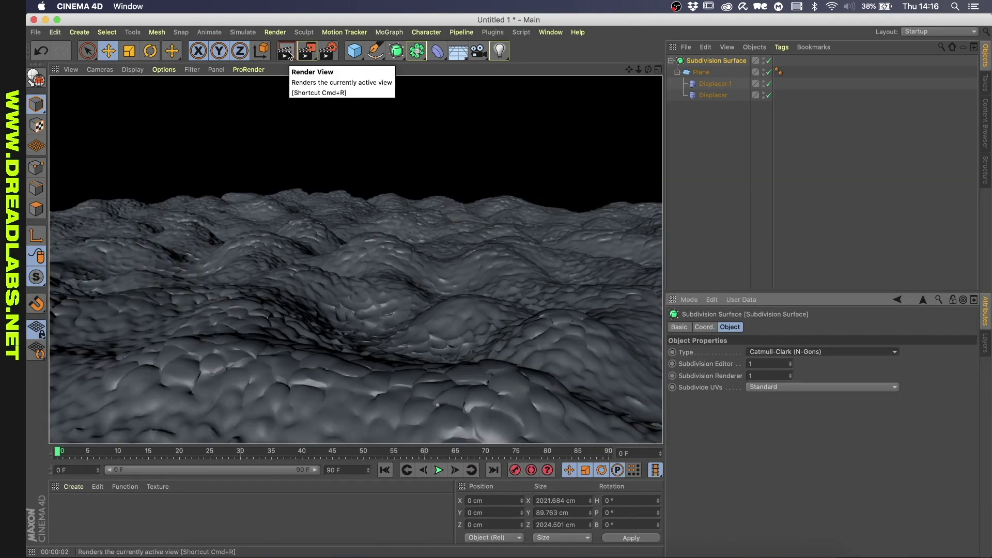
{"action": "left_click", "coordinate": [762, 363]}
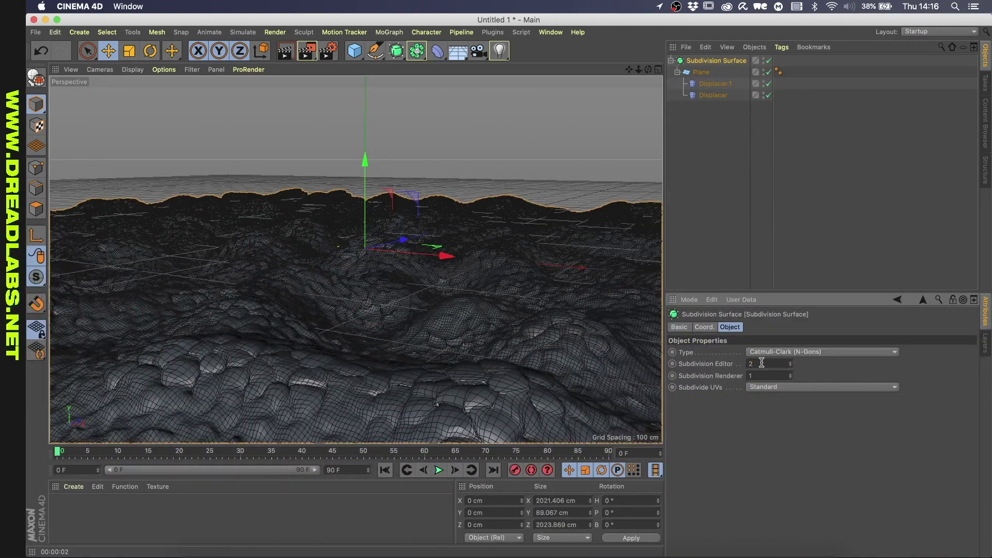
{"action": "type", "text": "3"}
{"action": "key", "text": "Return"}
Try reordering the two displacers and set the height of Displacer.1 to 20 cm
{"action": "left_click", "coordinate": [710, 84]}
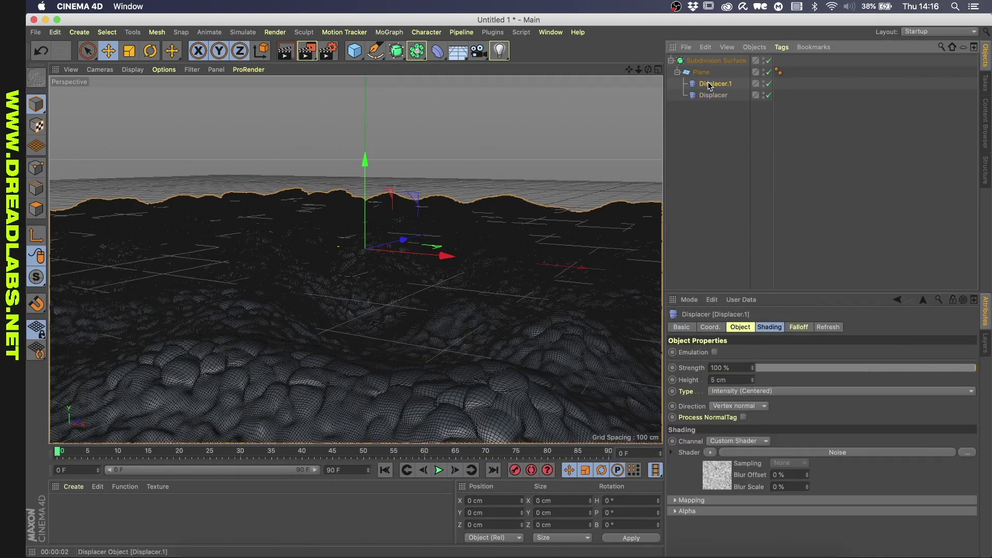
{"action": "left_click", "coordinate": [755, 452]}
{"action": "left_click_drag", "start_coordinate": [713, 96], "coordinate": [715, 87]}
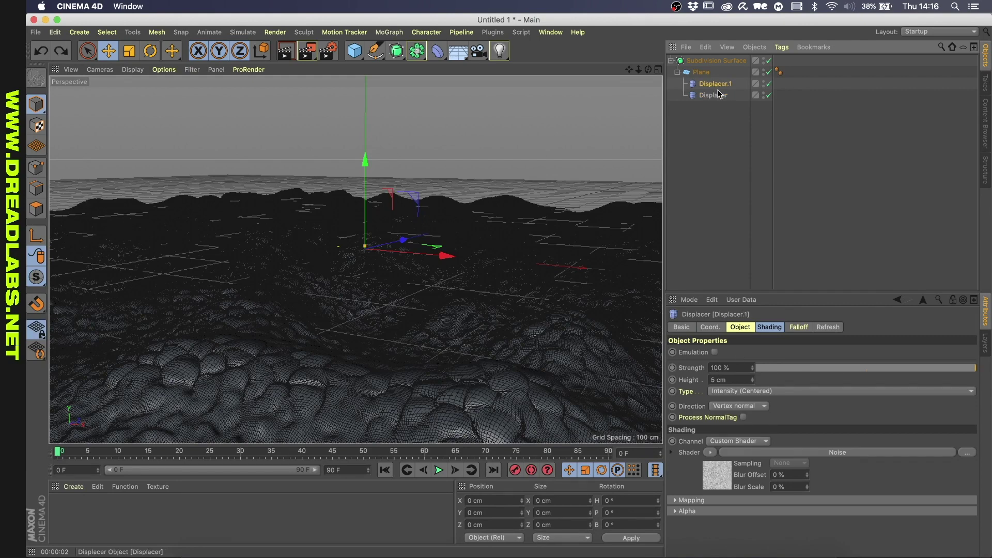
{"action": "left_click_drag", "start_coordinate": [728, 380], "coordinate": [650, 382]}
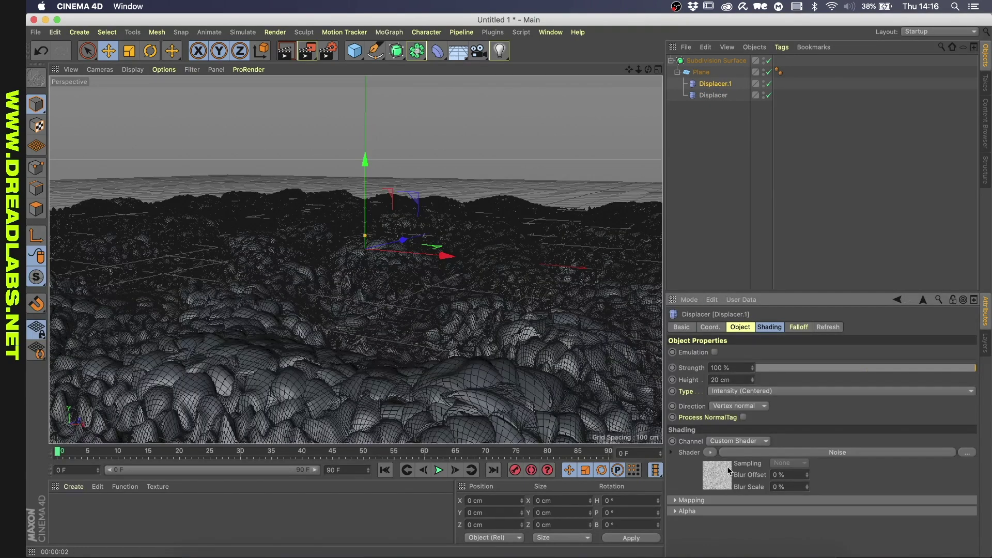
Set the noise of Displacer.1 to 10% global scale, -53% brightness and 26% contrast
{"action": "left_click", "coordinate": [727, 467]}
{"action": "left_click_drag", "start_coordinate": [974, 414], "coordinate": [974, 497]}
{"action": "left_click_drag", "start_coordinate": [878, 505], "coordinate": [832, 505]}
{"action": "left_click", "coordinate": [903, 516]}
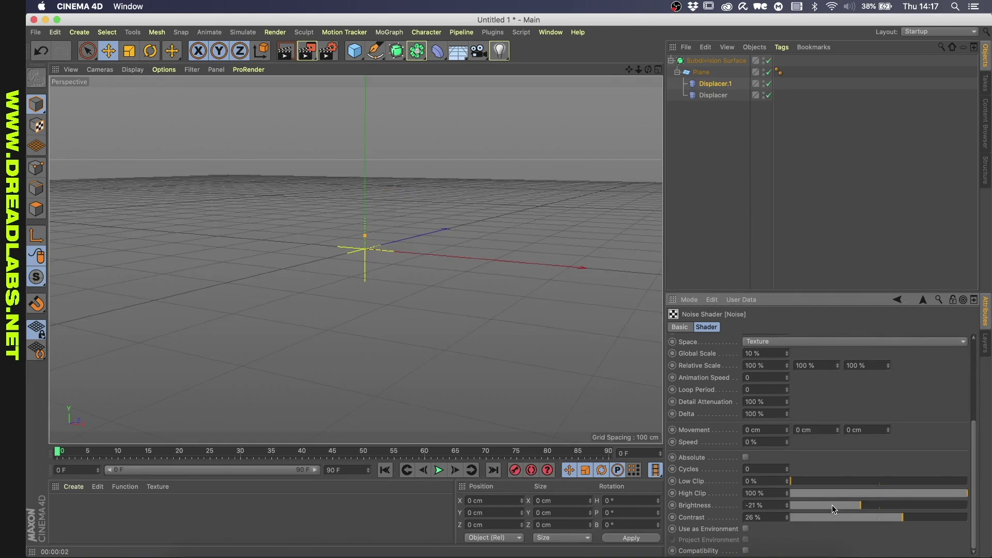
Disable the original Displacer and adjust the noise of Displacer.1 to 45% contrast and -50% brightness
{"action": "left_click", "coordinate": [769, 96]}
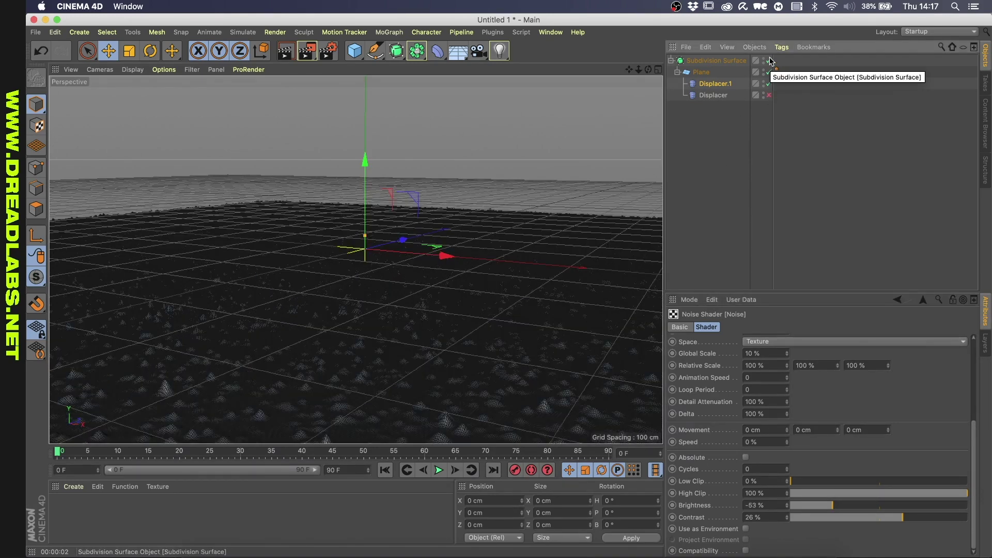
{"action": "left_click", "coordinate": [834, 506]}
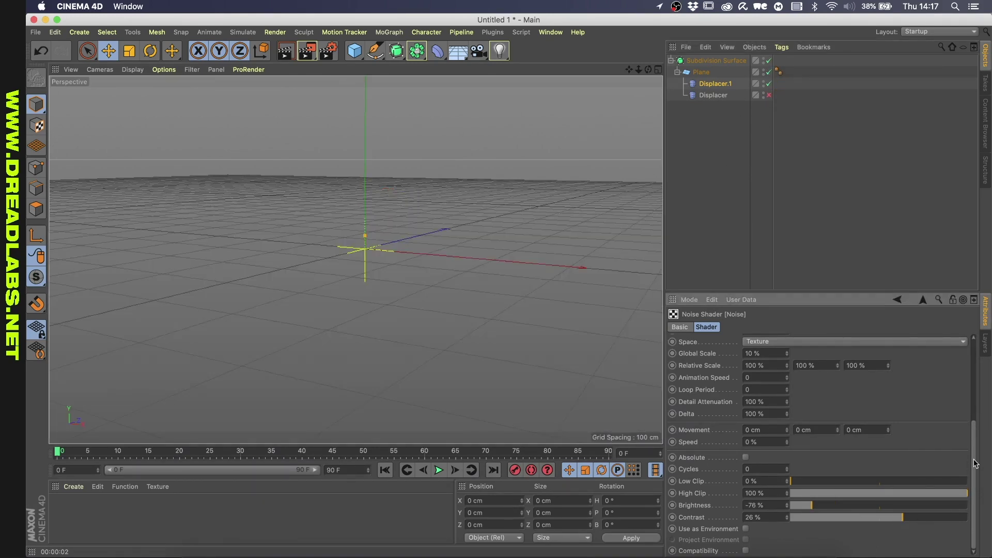
{"action": "left_click_drag", "start_coordinate": [974, 460], "coordinate": [961, 539]}
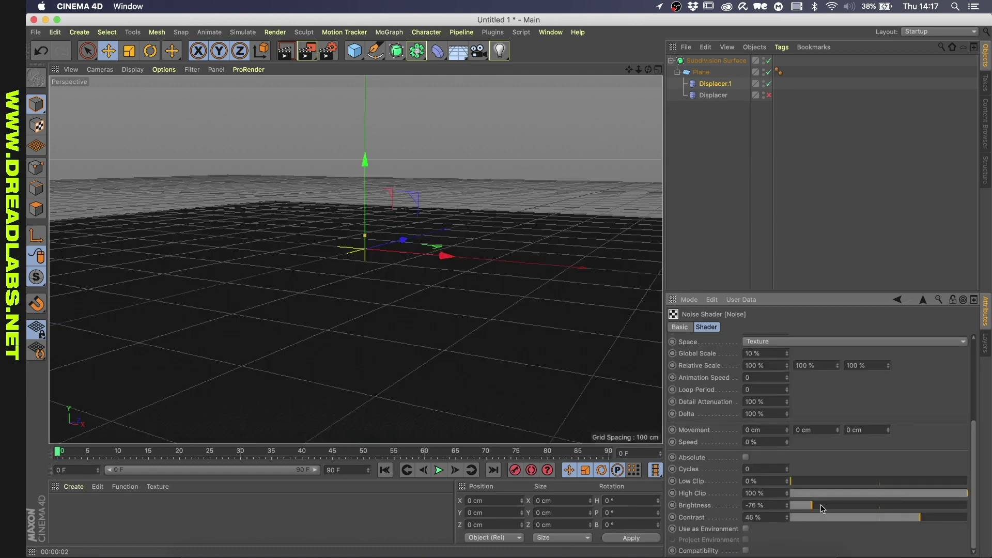
{"action": "left_click", "coordinate": [848, 505]}
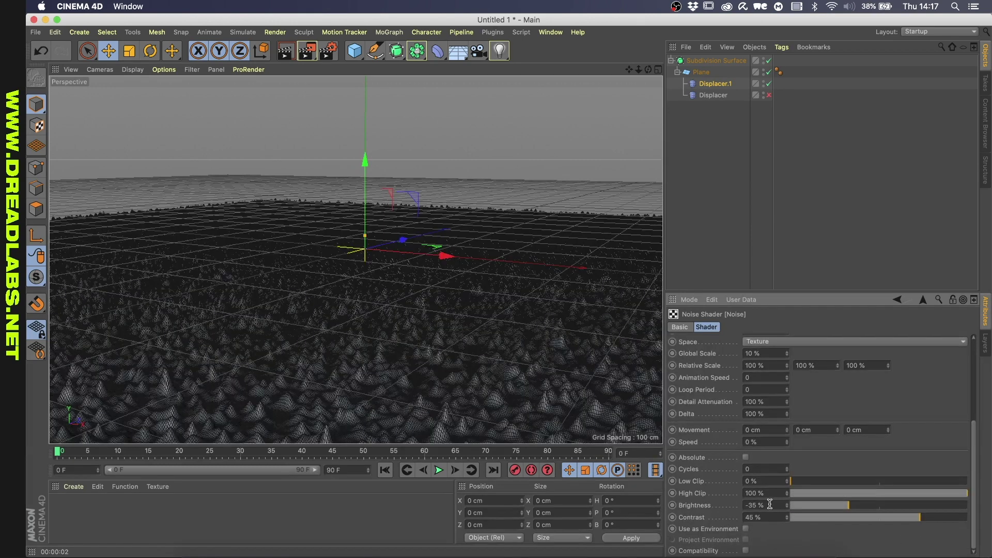
{"action": "key", "text": "Return"}
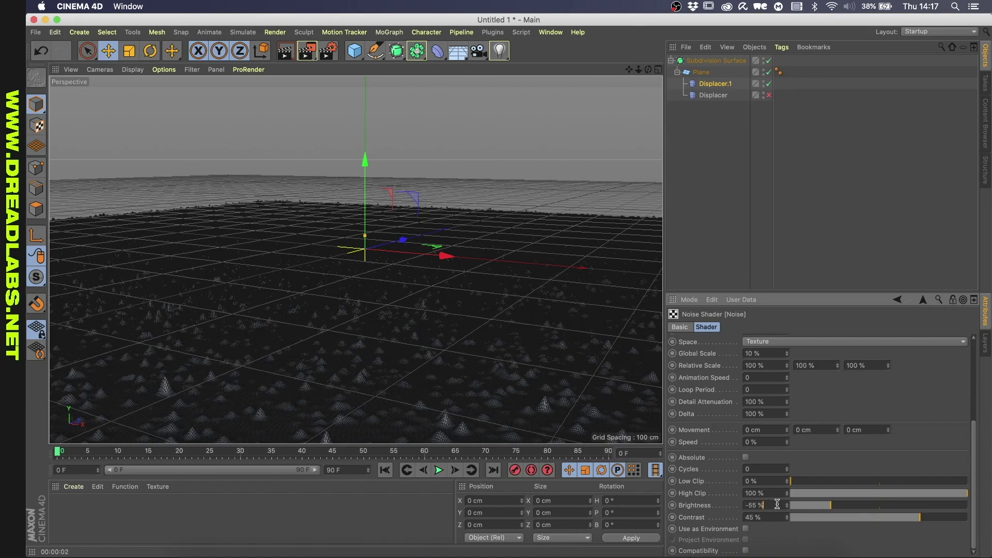
{"action": "key", "text": "Return"}
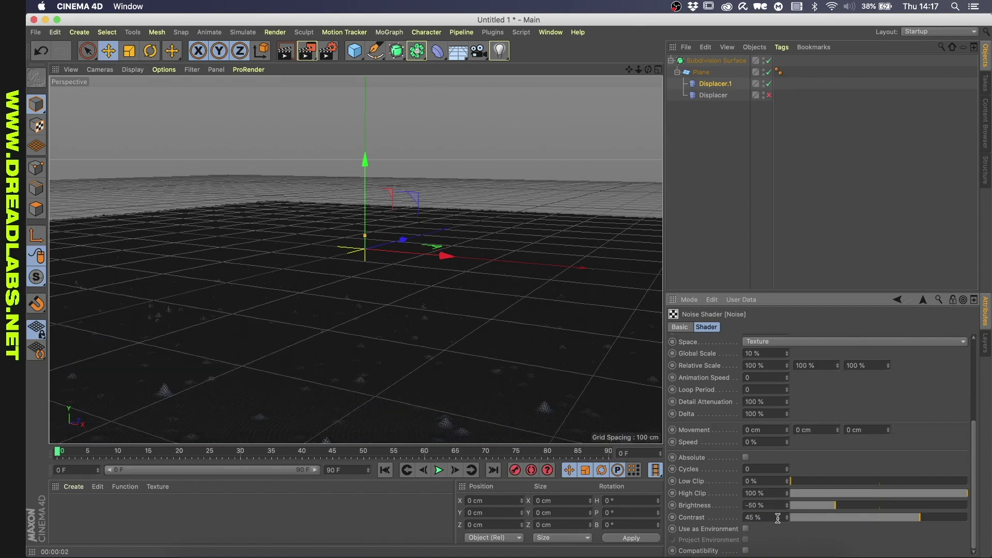
{"action": "scroll", "coordinate": [817, 382], "scroll_direction": "up", "scroll_amount": 5}
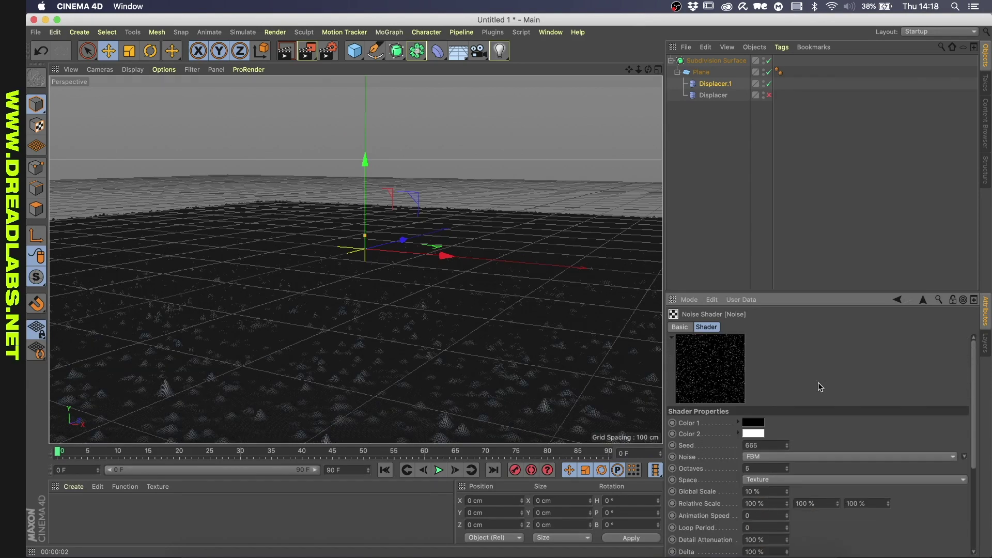
{"action": "scroll", "coordinate": [817, 382], "scroll_direction": "down", "scroll_amount": 5}
Re-enable the original Displacer and set the height of Displacer.1 to 10 cm, also testing 30 cm
{"action": "left_click", "coordinate": [715, 83]}
{"action": "left_click", "coordinate": [714, 325]}
{"action": "left_click", "coordinate": [742, 326]}
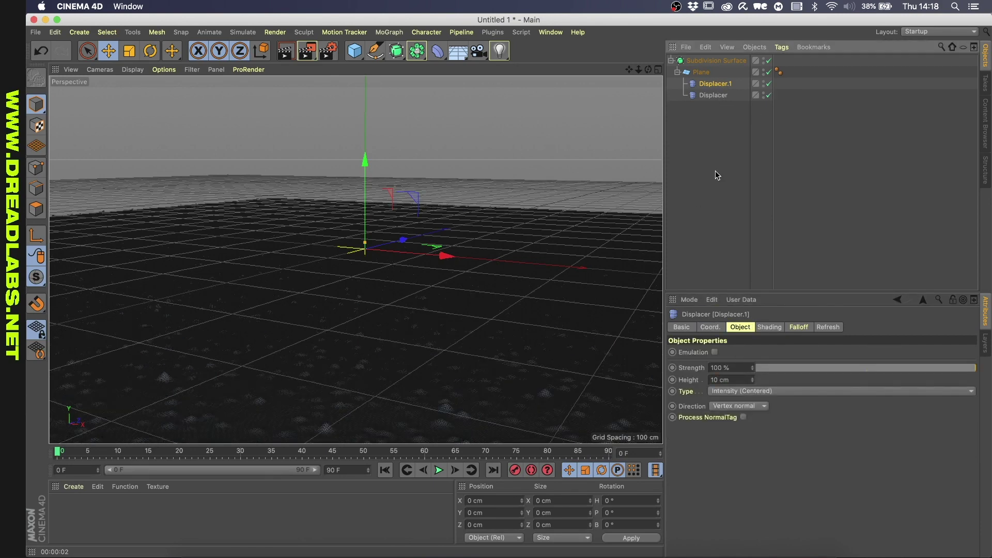
{"action": "left_click", "coordinate": [769, 95]}
{"action": "left_click", "coordinate": [737, 380]}
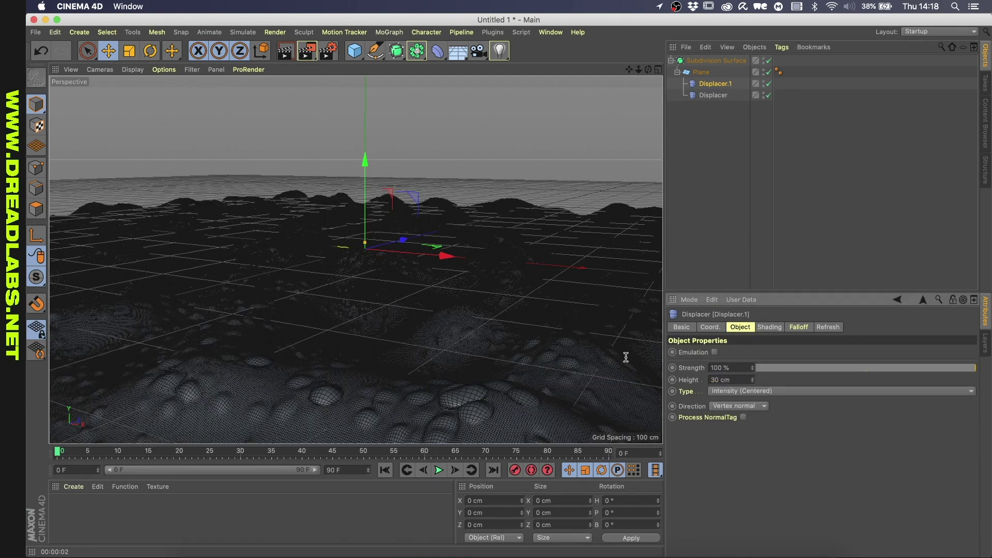
{"action": "key", "text": "Return"}
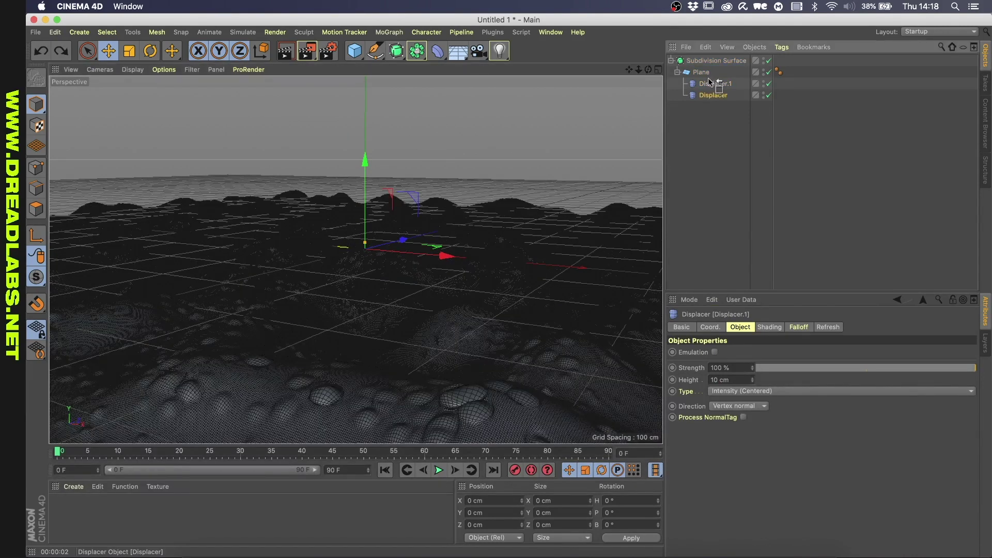
Move the original Displacer above Displacer.1 and set the noise of Displacer.1 to -40% brightness and 35% contrast
{"action": "left_click_drag", "start_coordinate": [713, 96], "coordinate": [708, 77]}
{"action": "left_click", "coordinate": [715, 95]}
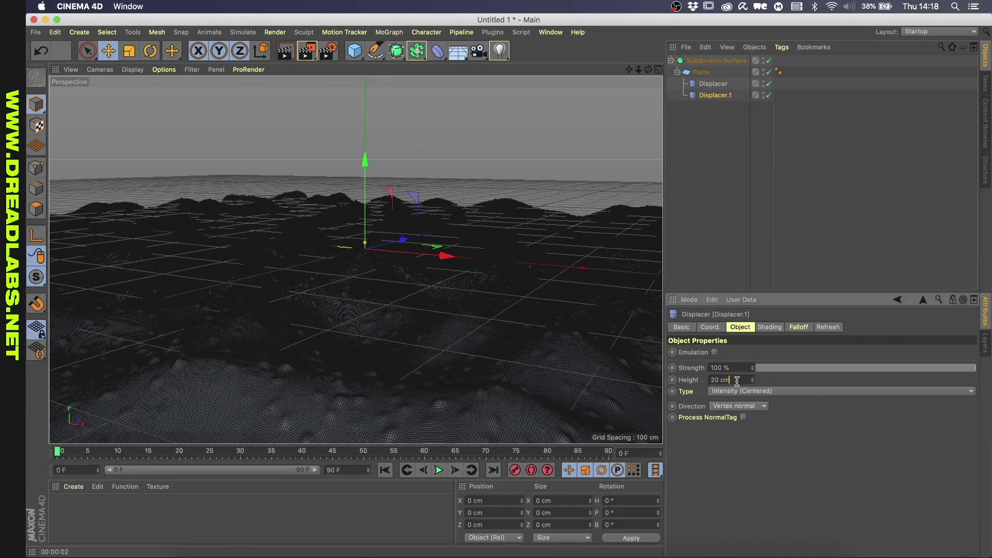
{"action": "left_click", "coordinate": [770, 327]}
{"action": "left_click", "coordinate": [720, 398]}
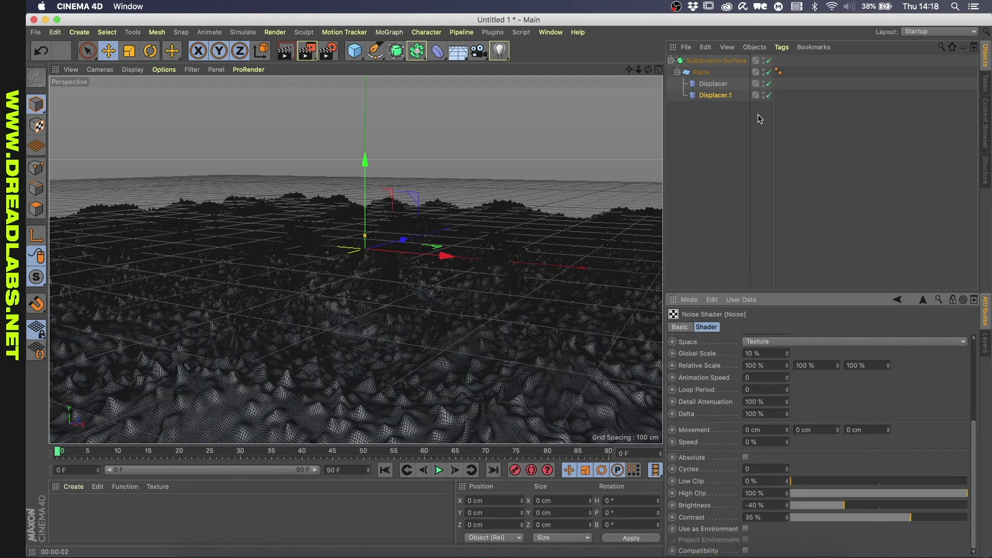
Set the height of Displacer.1 to 10 cm
{"action": "left_click", "coordinate": [715, 96]}
{"action": "left_click", "coordinate": [740, 327]}
{"action": "double_click", "coordinate": [735, 379]}
{"action": "type", "text": "10"}
{"action": "key", "text": "Return"}
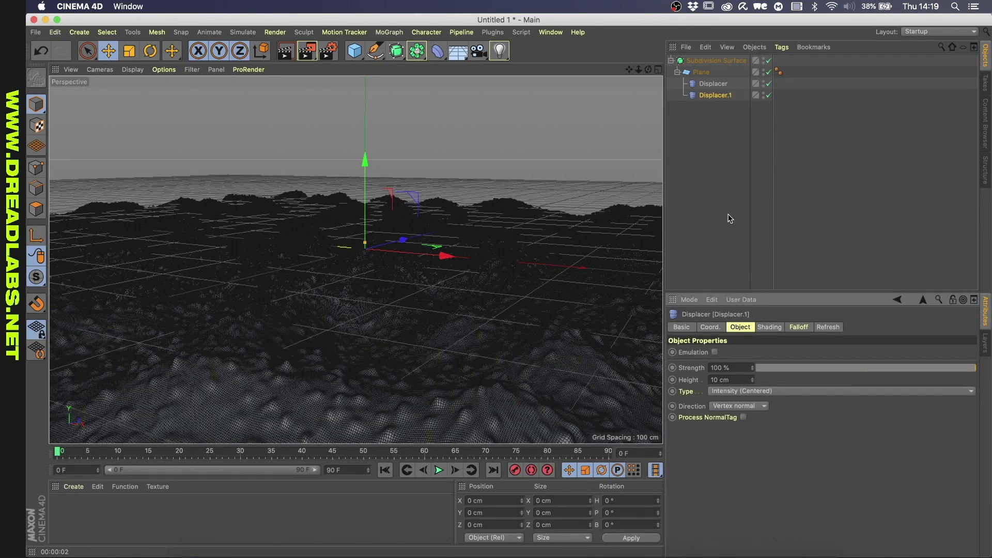
Duplicate Displacer.1 under the Plane and set the global scale of the copy's noise to 3%
{"action": "left_click_drag", "start_coordinate": [721, 97], "coordinate": [711, 62], "text": "ctrl"}
{"action": "left_click", "coordinate": [726, 380]}
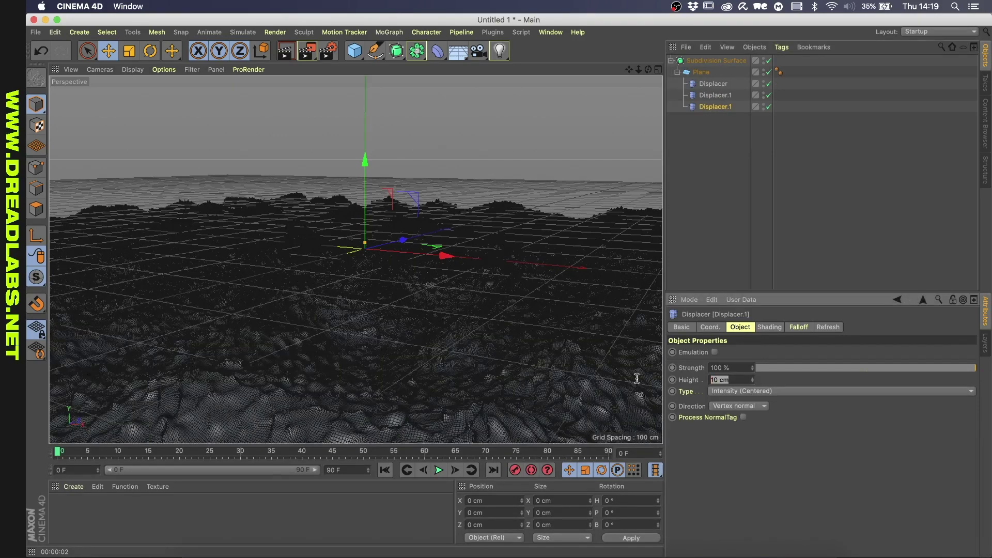
{"action": "left_click", "coordinate": [769, 328]}
{"action": "left_click", "coordinate": [711, 377]}
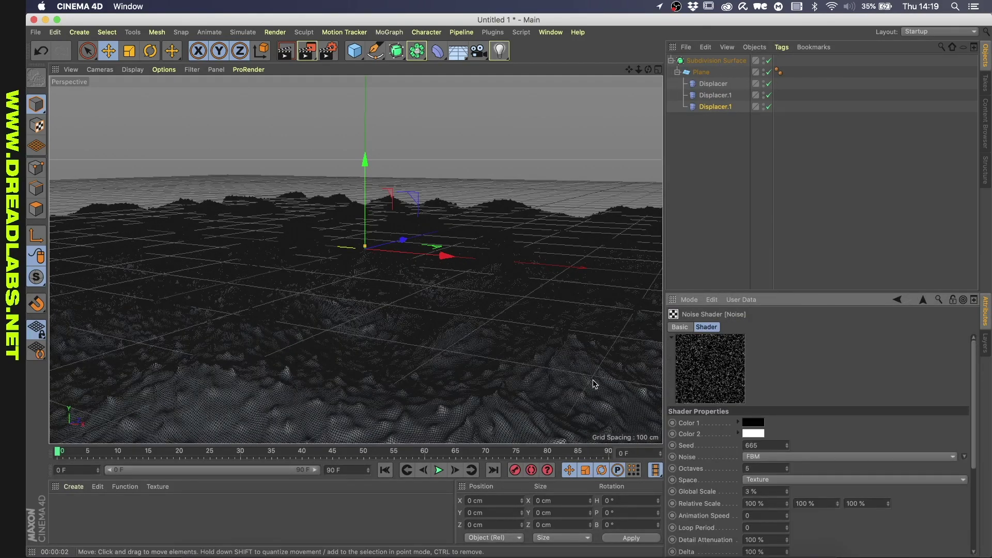
Set the height of the third displacer to 10 cm
{"action": "left_click", "coordinate": [716, 107]}
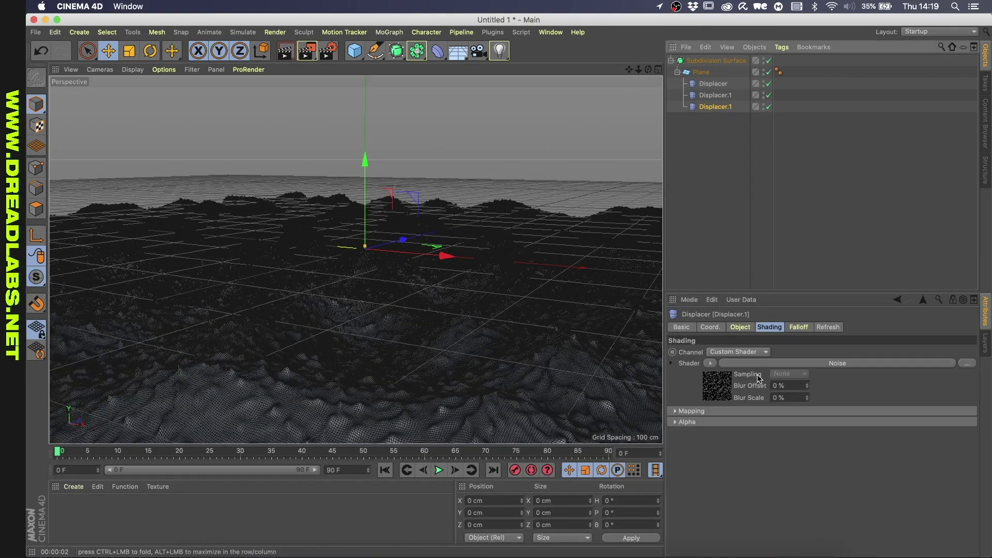
{"action": "left_click", "coordinate": [740, 327]}
{"action": "left_click", "coordinate": [720, 380]}
{"action": "type", "text": "10"}
{"action": "key", "text": "Return"}
Check the terrain with the Subdivision Surface disabled and switch the viewport to shaded display without wireframe lines
{"action": "left_click", "coordinate": [769, 61]}
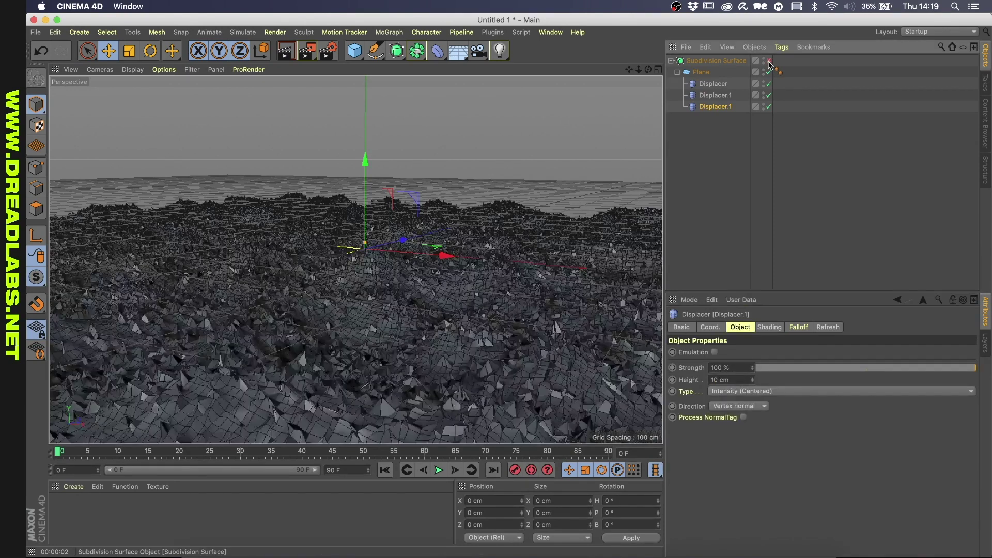
{"action": "left_click", "coordinate": [671, 61]}
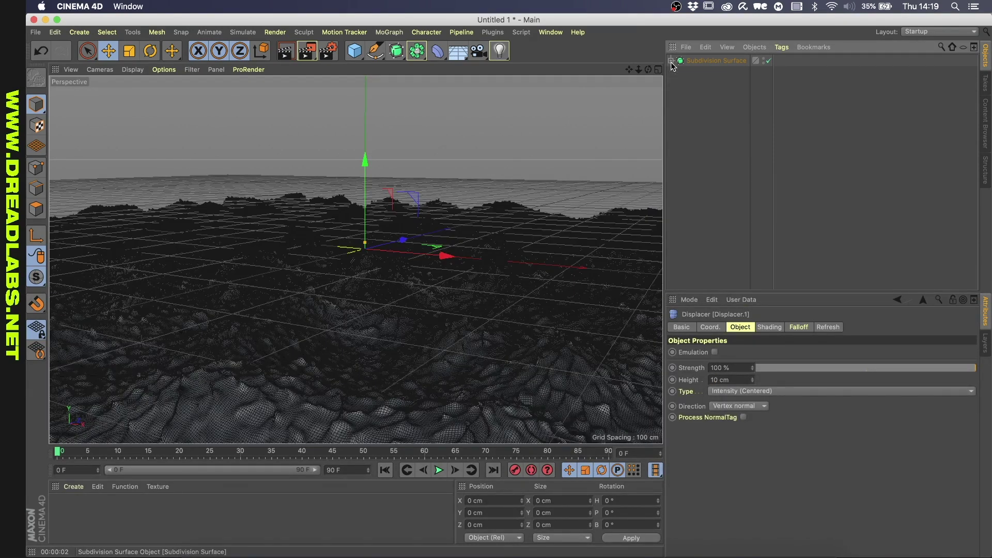
{"action": "left_click", "coordinate": [158, 69]}
{"action": "left_click", "coordinate": [142, 83]}
{"action": "mouse_move", "coordinate": [356, 260]}
{"action": "left_mouse_down", "text": "alt"}
{"action": "mouse_move", "coordinate": [388, 357]}
{"action": "mouse_move", "coordinate": [511, 188]}
{"action": "left_mouse_up", "text": "alt"}
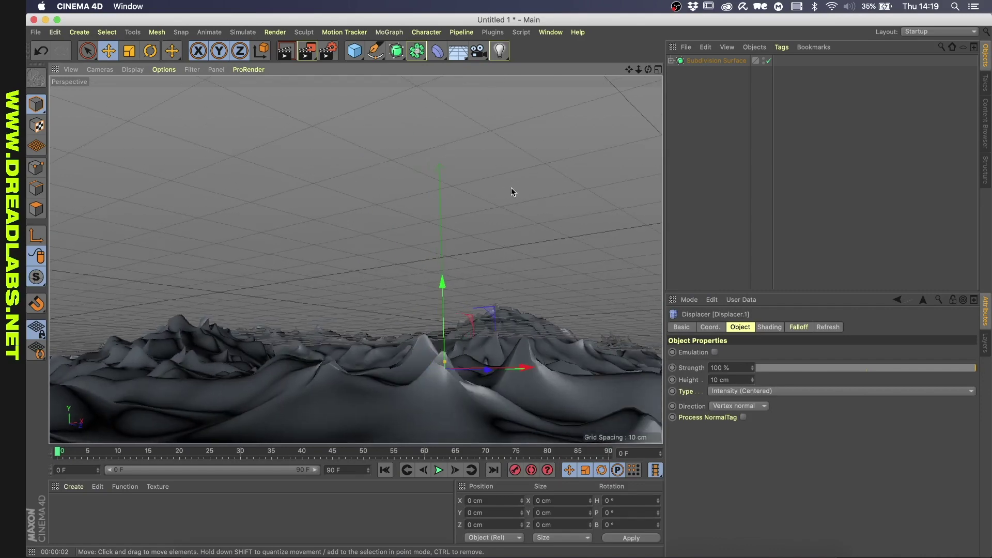
{"action": "left_click", "coordinate": [328, 50]}
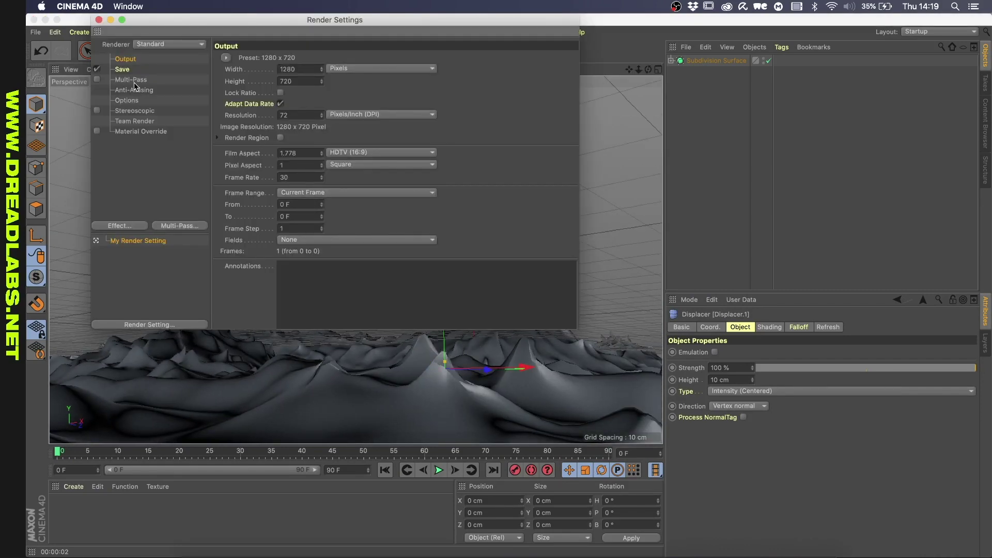
{"action": "left_click", "coordinate": [126, 101]}
{"action": "left_click", "coordinate": [99, 20]}
Create a new material and load a Noise shader of type FBM as its color texture
{"action": "left_click_drag", "start_coordinate": [419, 334], "coordinate": [316, 361], "text": "alt"}
{"action": "double_click", "coordinate": [73, 509]}
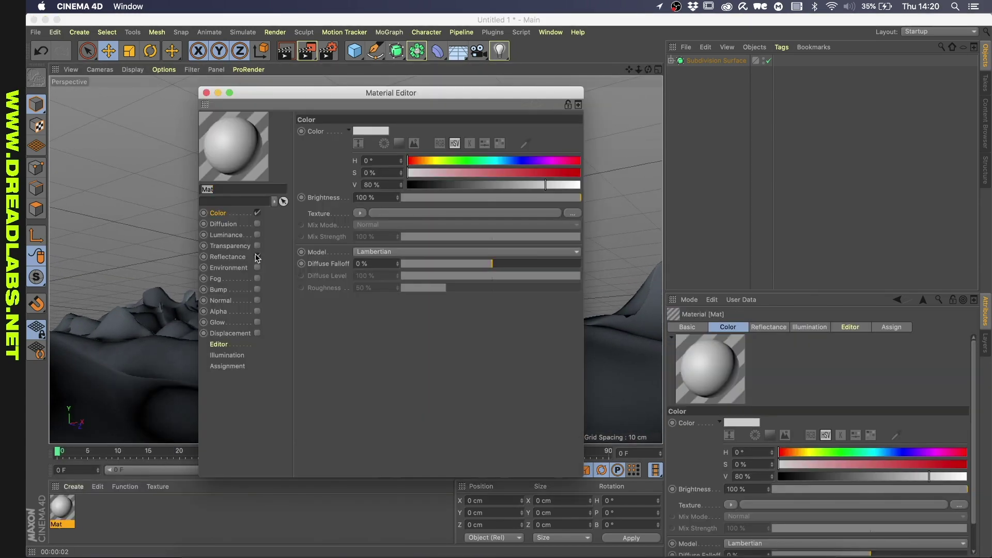
{"action": "left_click", "coordinate": [359, 212]}
{"action": "left_click", "coordinate": [374, 356]}
{"action": "left_click", "coordinate": [374, 231]}
{"action": "left_click", "coordinate": [382, 246]}
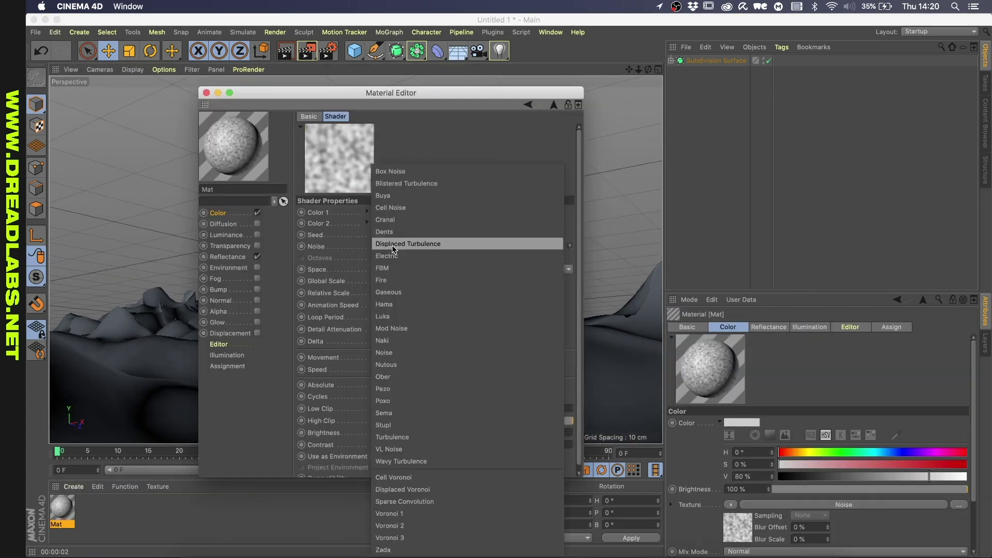
{"action": "left_click", "coordinate": [396, 271]}
{"action": "left_click", "coordinate": [553, 105]}
Try wrapping the material's noise texture in a Colorizer shader and undo it
{"action": "left_click", "coordinate": [366, 231]}
{"action": "right_click", "coordinate": [368, 226]}
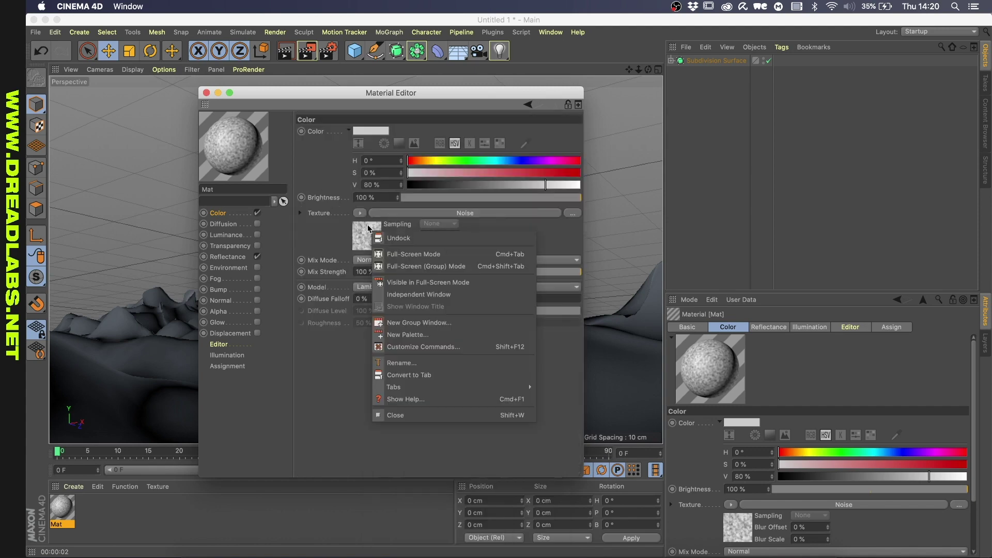
{"action": "left_click", "coordinate": [359, 213]}
{"action": "left_click", "coordinate": [373, 387]}
{"action": "left_click", "coordinate": [373, 239]}
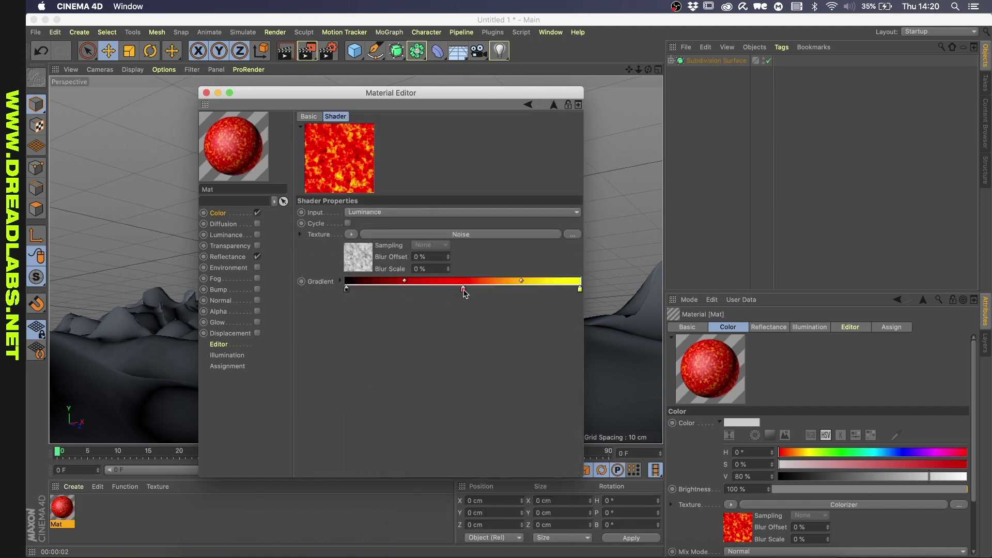
{"action": "left_click", "coordinate": [554, 105]}
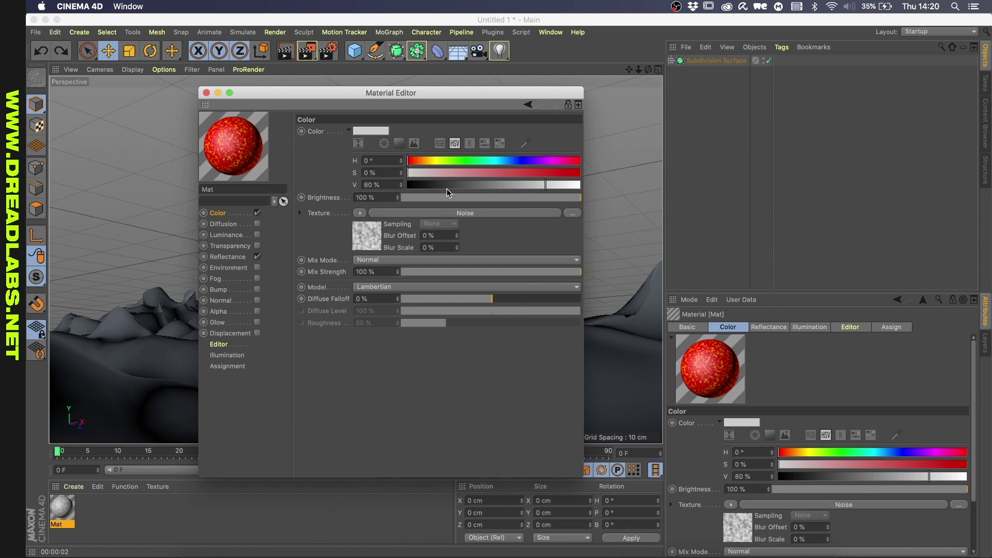
Apply the material to the Subdivision Surface and set the global scale of its noise texture to 10%
{"action": "left_click", "coordinate": [206, 93]}
{"action": "double_click", "coordinate": [62, 508]}
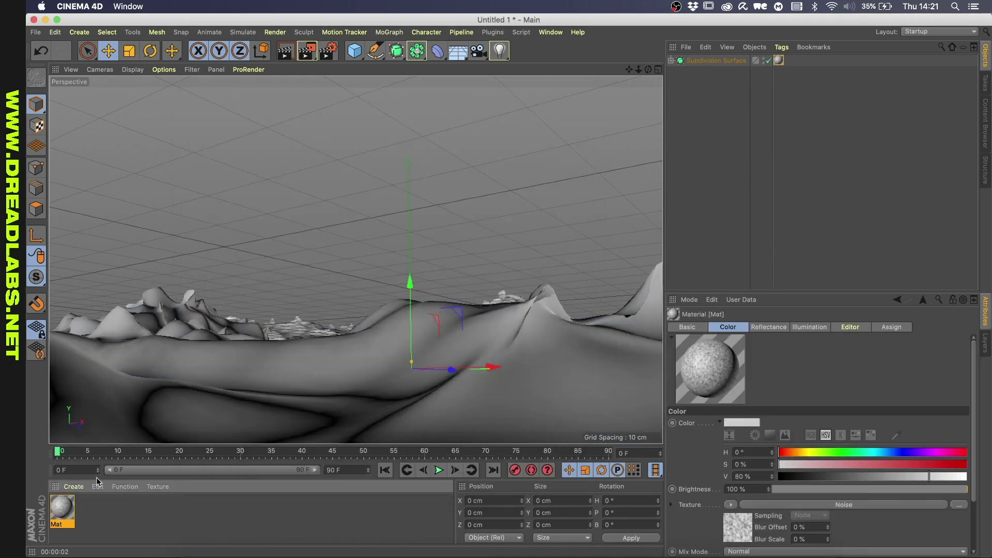
{"action": "left_click", "coordinate": [370, 228]}
{"action": "type", "text": "100"}
{"action": "key", "text": "Return"}
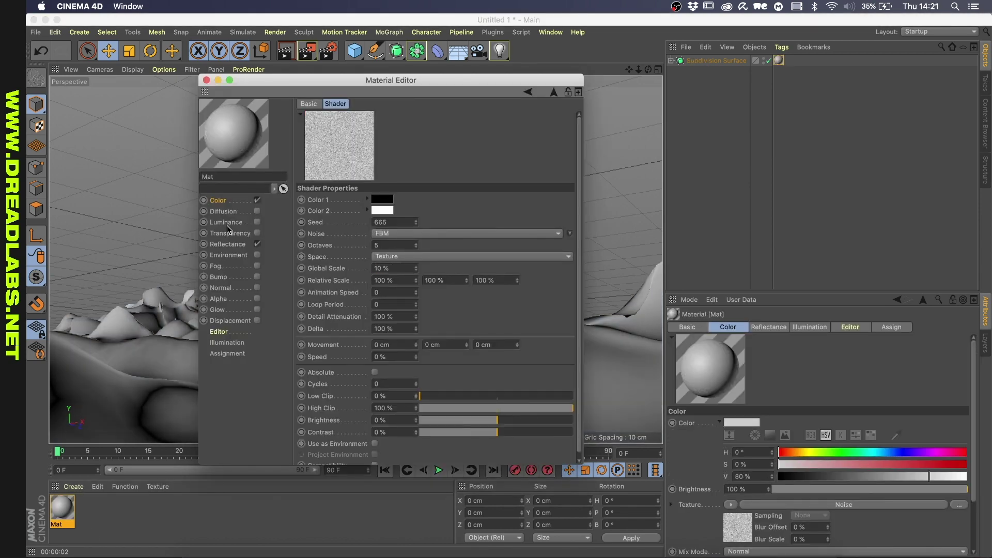
{"action": "left_click_drag", "start_coordinate": [318, 85], "coordinate": [744, 67]}
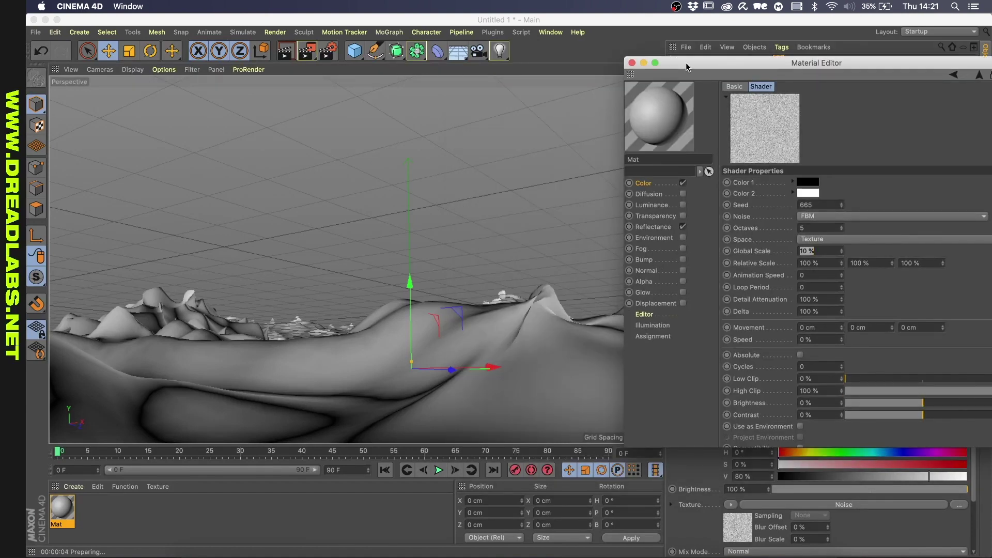
{"action": "left_click", "coordinate": [631, 62]}
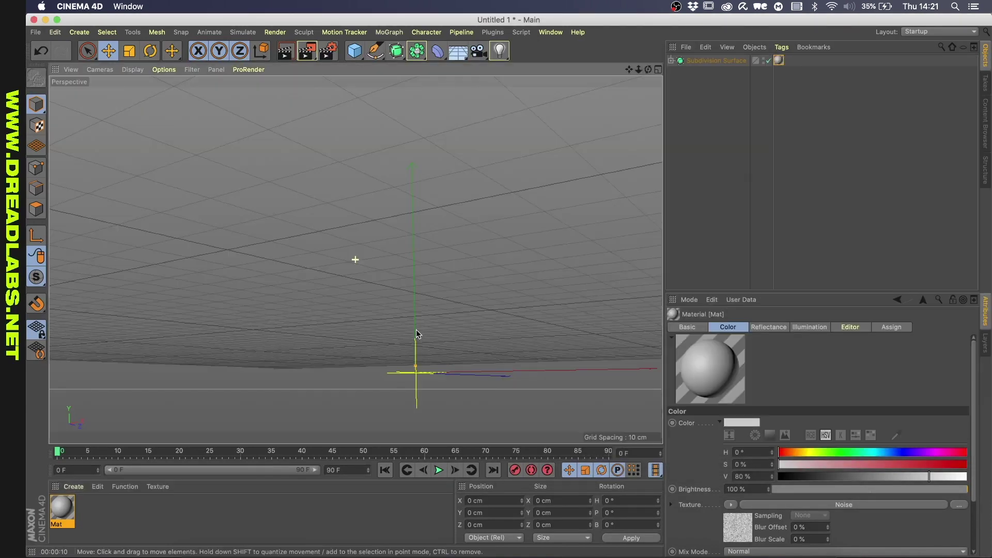
Toggle the Subdivision Surface off and on to compare the terrain with and without smoothing
{"action": "left_click", "coordinate": [670, 61]}
{"action": "left_click", "coordinate": [414, 344]}
{"action": "left_click", "coordinate": [768, 60]}
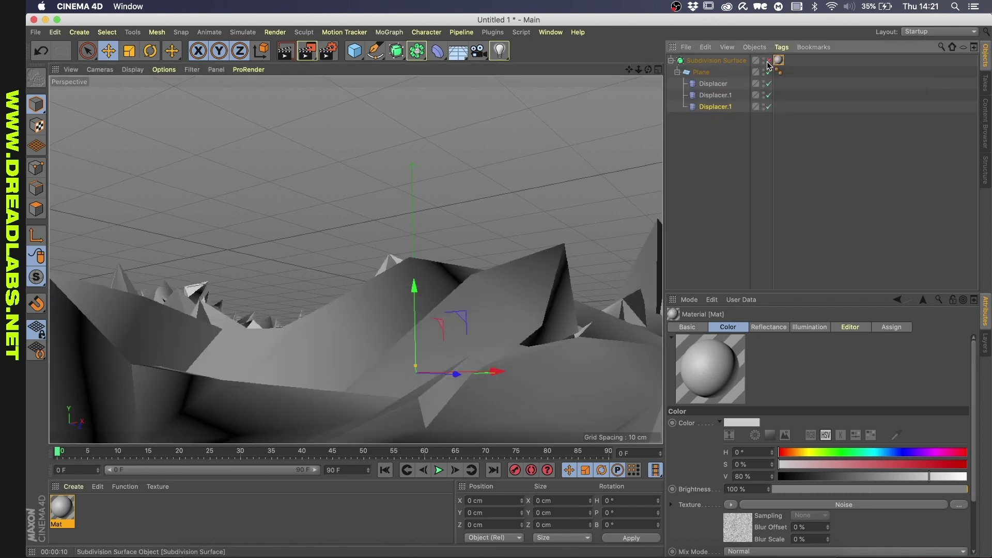
{"action": "left_click_drag", "start_coordinate": [354, 259], "coordinate": [395, 351], "text": "alt"}
Set the height of the original Displacer to 100 and open its noise contrast for editing
{"action": "left_click", "coordinate": [713, 84]}
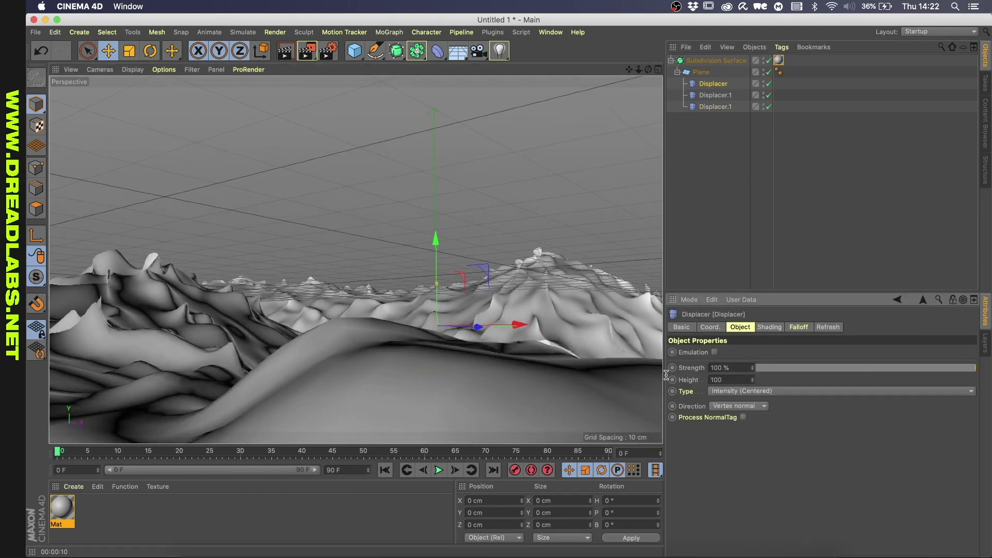
{"action": "left_click_drag", "start_coordinate": [441, 299], "coordinate": [447, 290]}
{"action": "left_click", "coordinate": [769, 327]}
{"action": "left_click", "coordinate": [719, 388]}
{"action": "left_click_drag", "start_coordinate": [974, 417], "coordinate": [965, 514]}
{"action": "left_click_drag", "start_coordinate": [760, 517], "coordinate": [711, 512]}
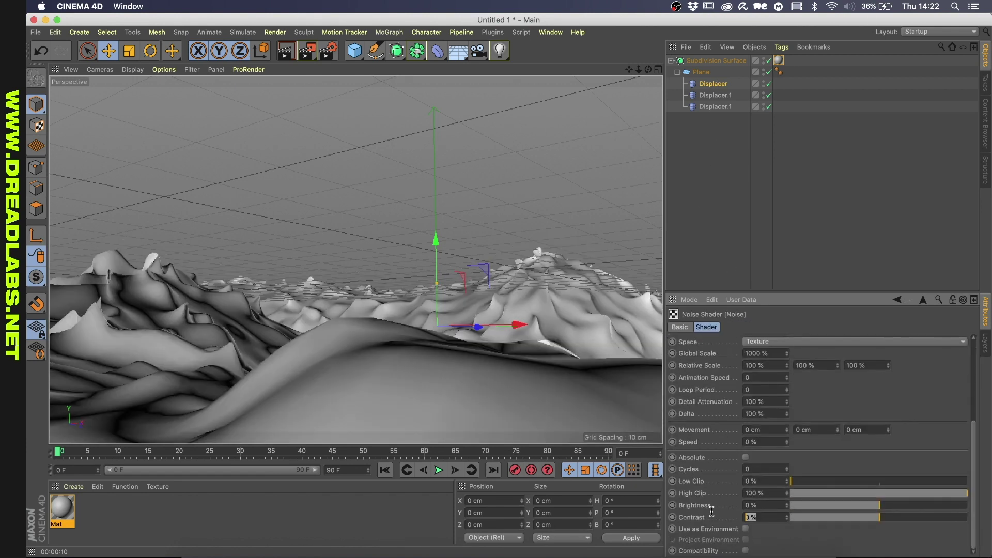
Set the render output size to 3000 x 3000 pixels
{"action": "left_click_drag", "start_coordinate": [449, 360], "coordinate": [347, 362], "text": "alt"}
{"action": "left_click", "coordinate": [323, 49]}
{"action": "double_click", "coordinate": [294, 70]}
{"action": "type", "text": "3000"}
{"action": "key", "text": "Tab"}
{"action": "key", "text": "0"}
{"action": "key", "text": "Tab"}
{"action": "type", "text": "3000"}
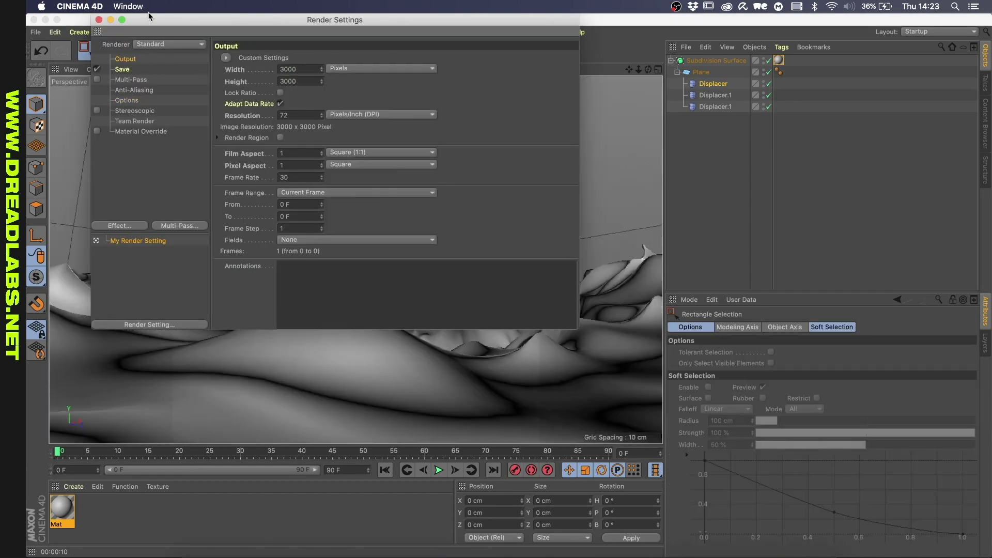
{"action": "left_click", "coordinate": [97, 20]}
Set the render's frame range to Current Frame after trying All Frames and Manual
{"action": "left_click_drag", "start_coordinate": [331, 323], "coordinate": [368, 334], "text": "alt"}
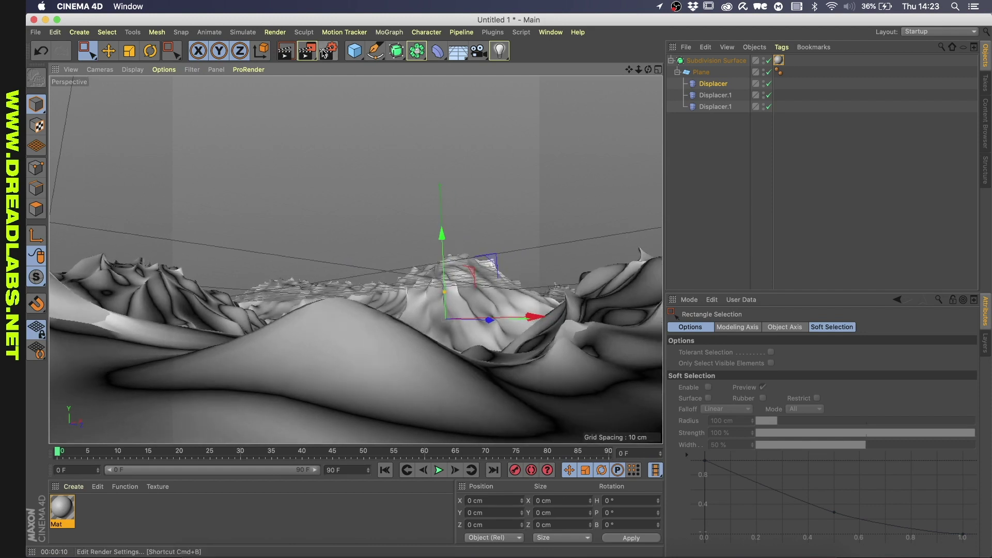
{"action": "left_click", "coordinate": [328, 50]}
{"action": "left_click", "coordinate": [290, 192]}
{"action": "left_click", "coordinate": [290, 228]}
{"action": "left_click", "coordinate": [290, 193]}
{"action": "left_click", "coordinate": [290, 204]}
{"action": "left_click", "coordinate": [290, 194]}
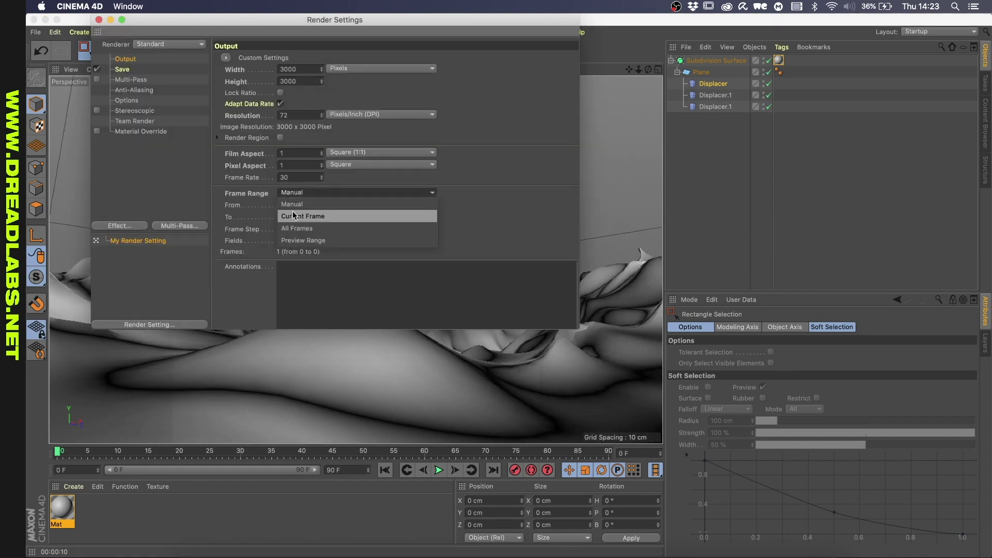
{"action": "left_click", "coordinate": [290, 216]}
Set the render to save as PNG with an alpha channel and start choosing its output file
{"action": "left_click", "coordinate": [122, 69]}
{"action": "left_click", "coordinate": [310, 92]}
{"action": "left_click", "coordinate": [310, 210]}
{"action": "left_click", "coordinate": [301, 138]}
{"action": "left_click", "coordinate": [547, 80]}
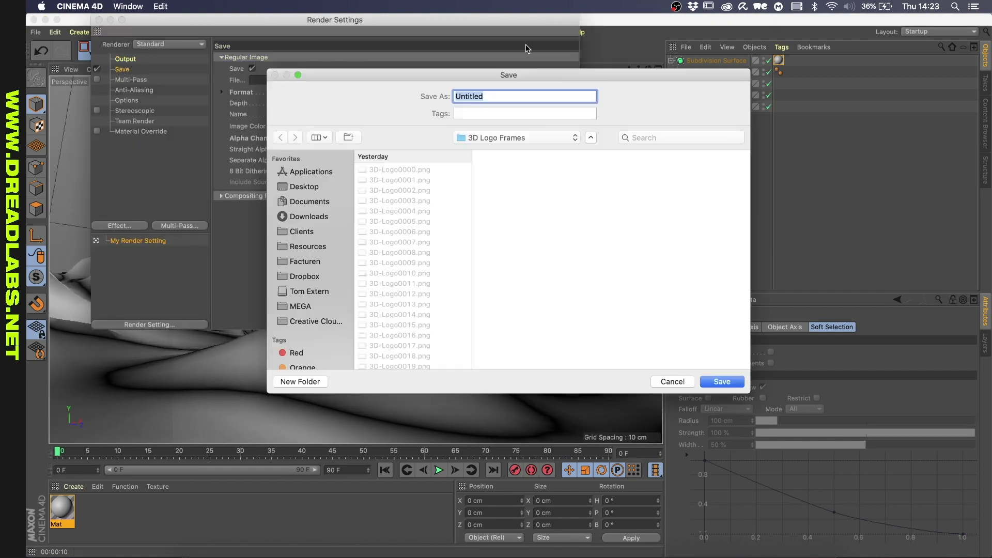
Create a folder "26 - Planet" in Creatober 2020, set the output file there as "Planet Render", and close the render settings
{"action": "left_click", "coordinate": [460, 138]}
{"action": "left_click", "coordinate": [615, 297]}
{"action": "left_click", "coordinate": [296, 355]}
{"action": "left_click", "coordinate": [407, 169]}
{"action": "left_click", "coordinate": [322, 382]}
{"action": "type", "text": "26 - Planet"}
{"action": "key", "text": "Return"}
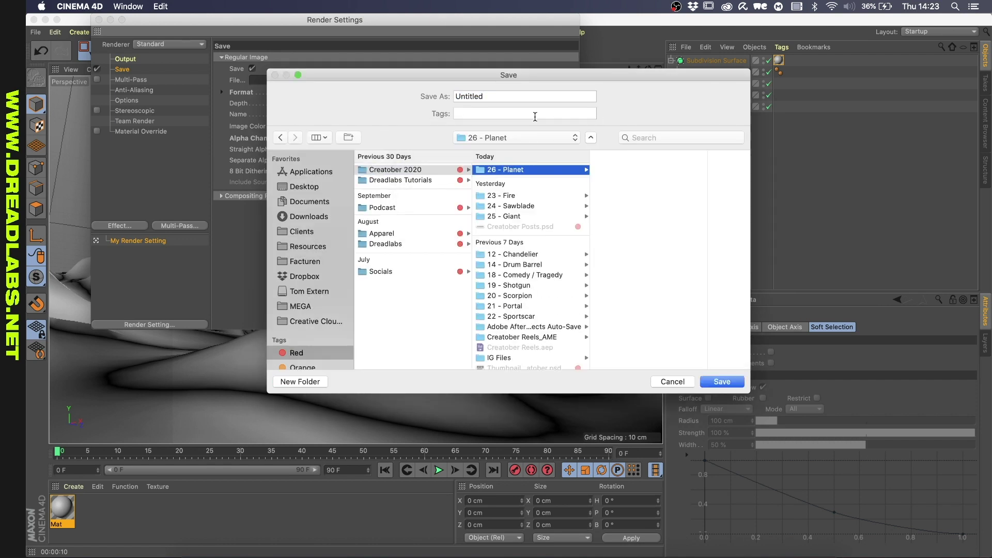
{"action": "key", "text": "Tab"}
{"action": "type", "text": "Pla"}
{"action": "key", "text": "Return"}
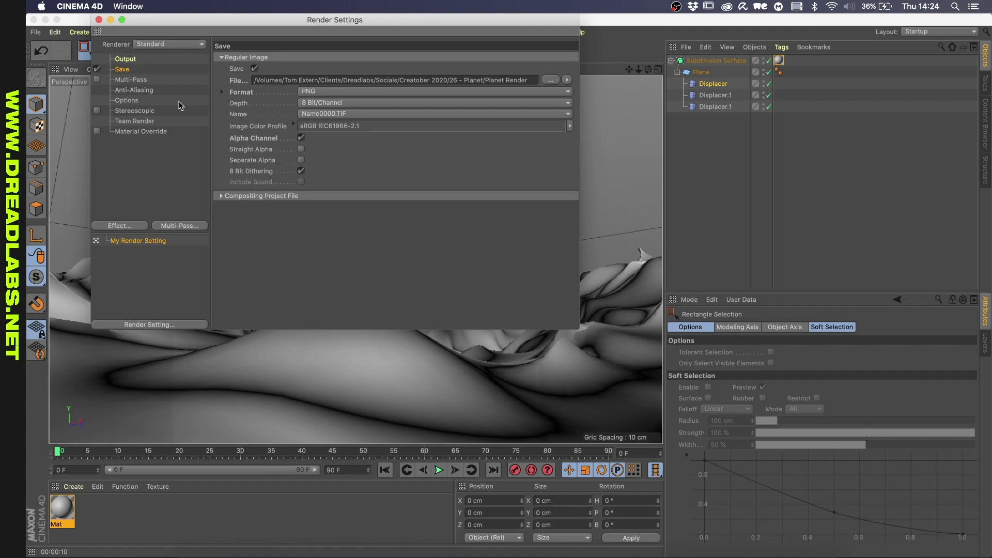
{"action": "left_click", "coordinate": [125, 60]}
{"action": "left_click", "coordinate": [122, 69]}
{"action": "left_click", "coordinate": [127, 100]}
{"action": "left_click", "coordinate": [584, 87]}
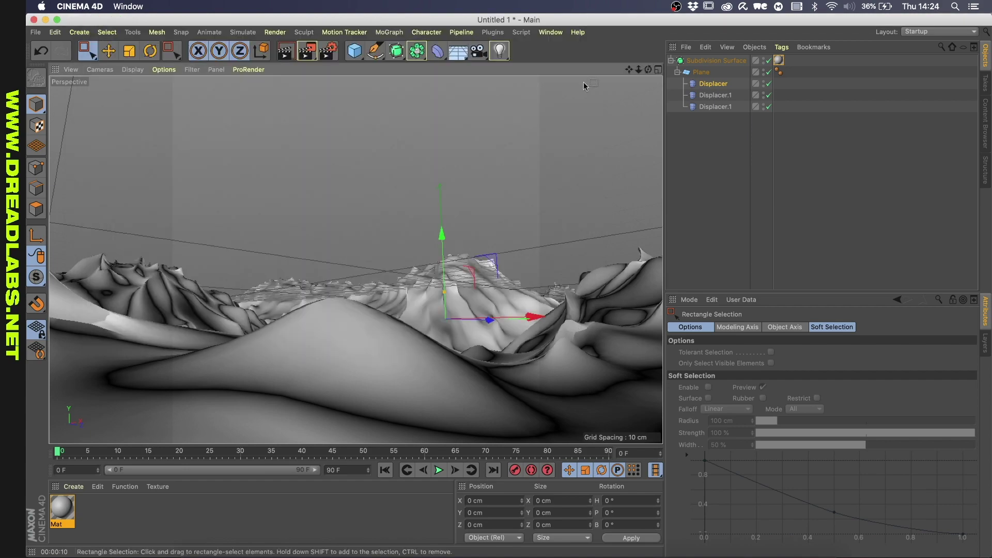
Add a camera from the current view and pull back to an overview of the whole terrain
{"action": "left_click", "coordinate": [478, 51]}
{"action": "right_click_drag", "start_coordinate": [534, 217], "coordinate": [461, 284], "text": "alt"}
{"action": "left_click_drag", "start_coordinate": [348, 318], "coordinate": [289, 408], "text": "alt"}
{"action": "right_click_drag", "start_coordinate": [290, 361], "coordinate": [413, 319], "text": "alt"}
{"action": "left_click_drag", "start_coordinate": [414, 319], "coordinate": [238, 396], "text": "alt"}
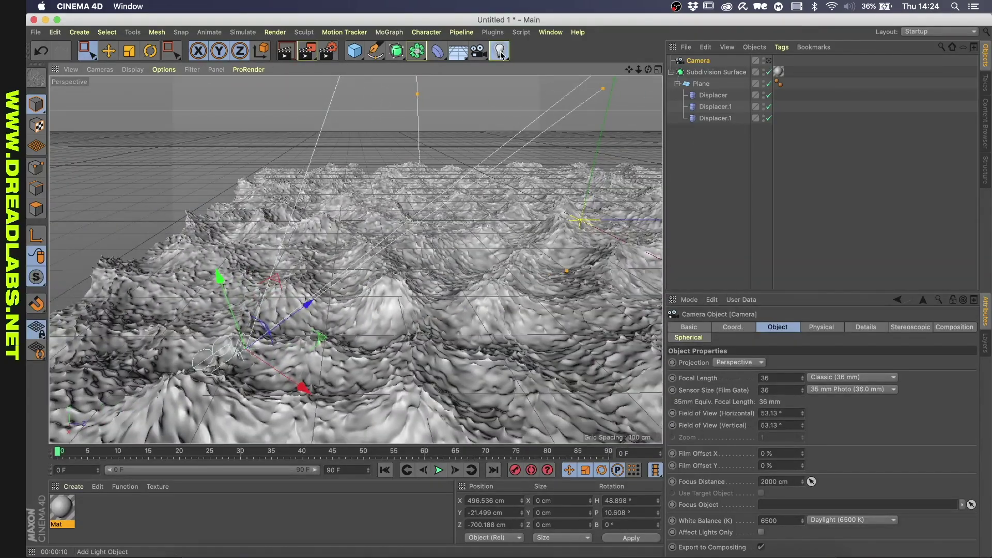
Add an omni light above the terrain at about X 244, Y 96, Z -222 cm and look through the camera
{"action": "left_click", "coordinate": [500, 54]}
{"action": "left_click_drag", "start_coordinate": [653, 221], "coordinate": [540, 221]}
{"action": "left_click_drag", "start_coordinate": [496, 250], "coordinate": [515, 275]}
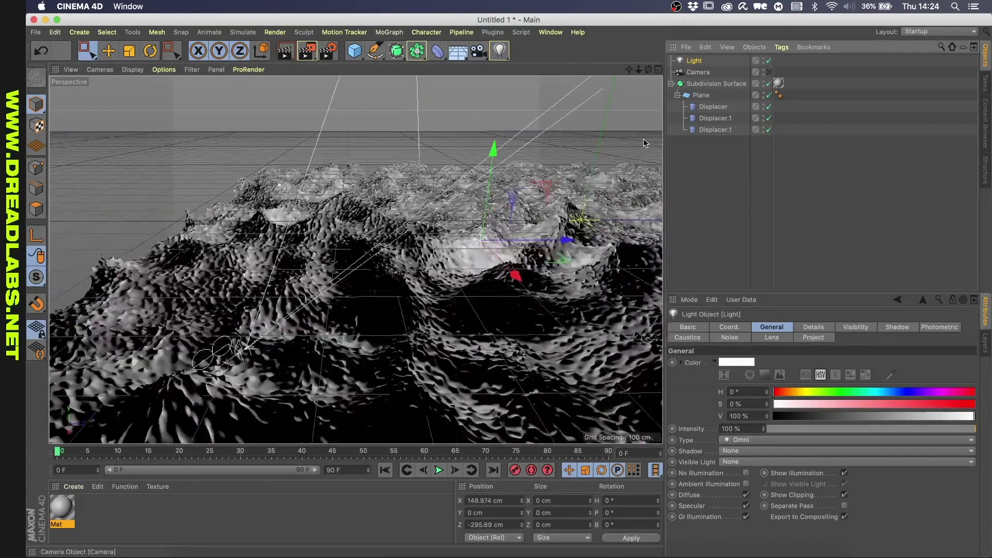
{"action": "left_click_drag", "start_coordinate": [492, 150], "coordinate": [496, 118]}
{"action": "left_click_drag", "start_coordinate": [518, 238], "coordinate": [534, 252]}
{"action": "left_click", "coordinate": [768, 72]}
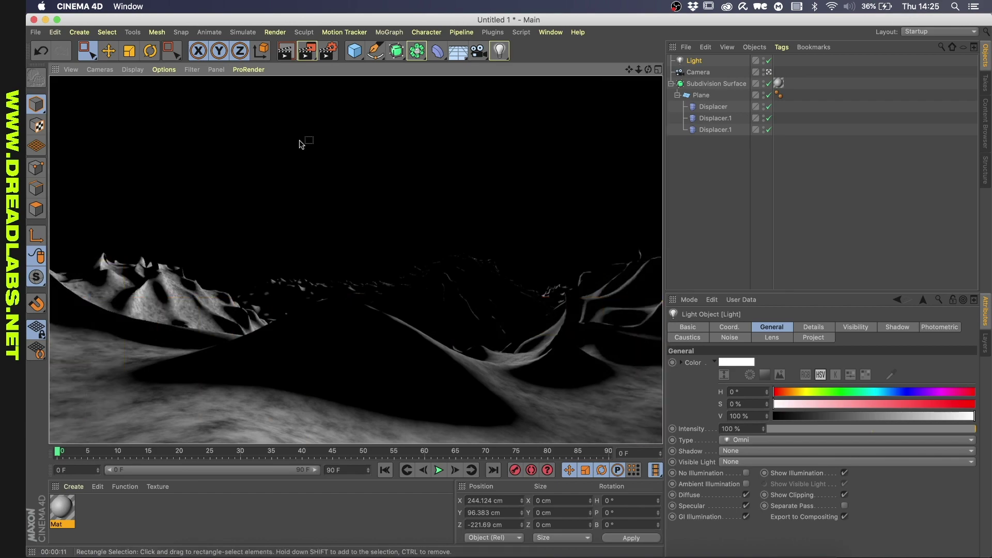
{"action": "double_click", "coordinate": [59, 510]}
{"action": "left_click", "coordinate": [385, 243]}
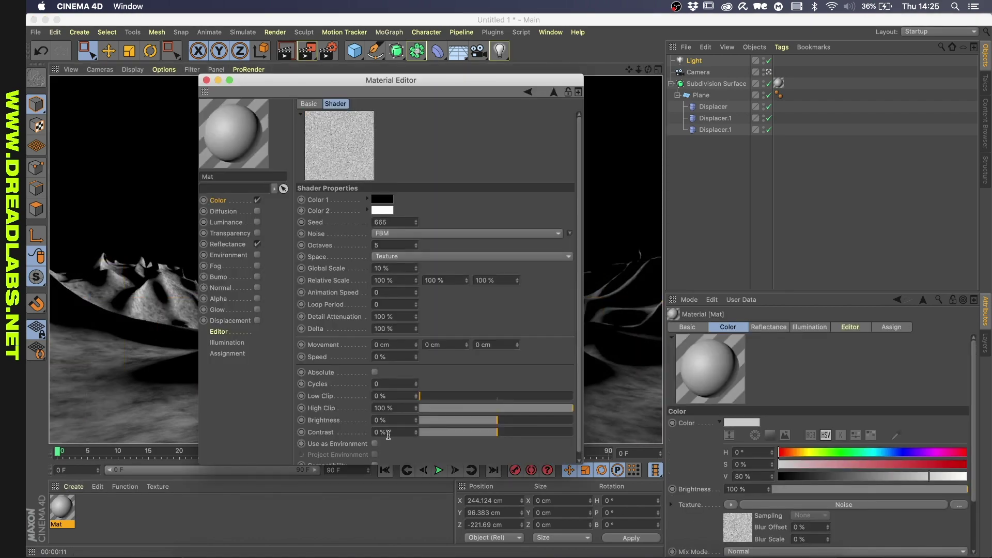
{"action": "left_click", "coordinate": [205, 81]}
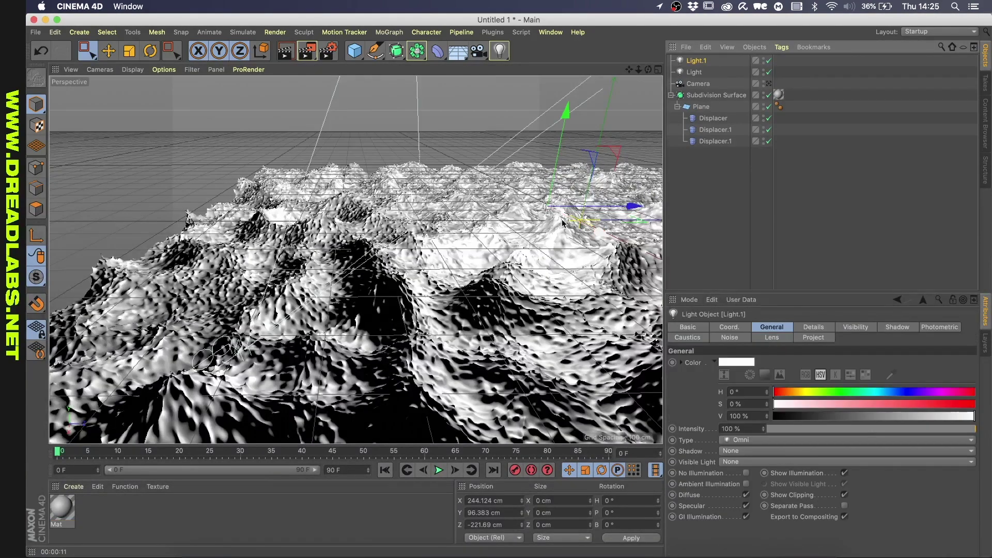
Set the duplicated light's intensity to 25% and place it at about X 437, Y 96, Z -867 cm
{"action": "left_click_drag", "start_coordinate": [770, 425], "coordinate": [819, 428]}
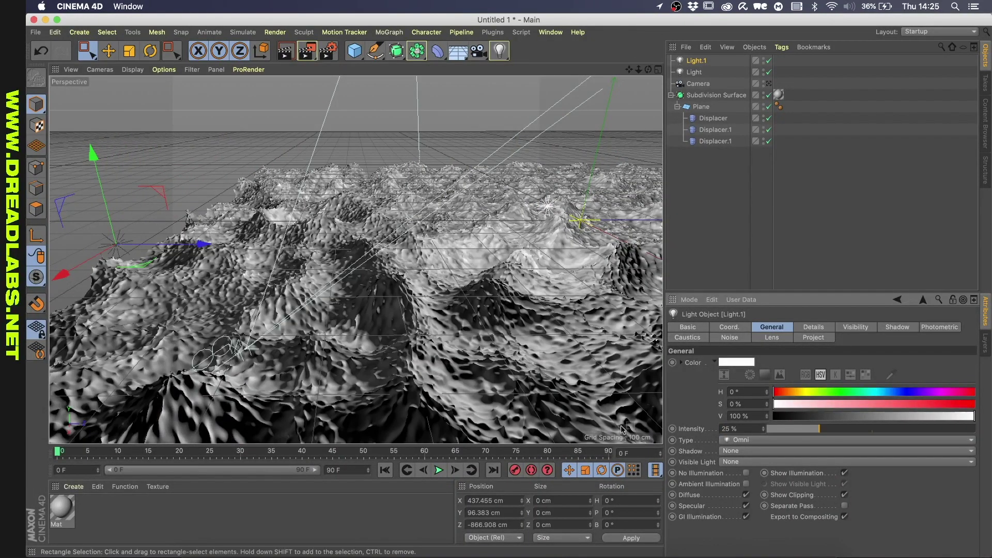
Preview the terrain through the camera and enable Depth of Field for the Physical renderer
{"action": "left_click", "coordinate": [769, 83]}
{"action": "left_click", "coordinate": [286, 54]}
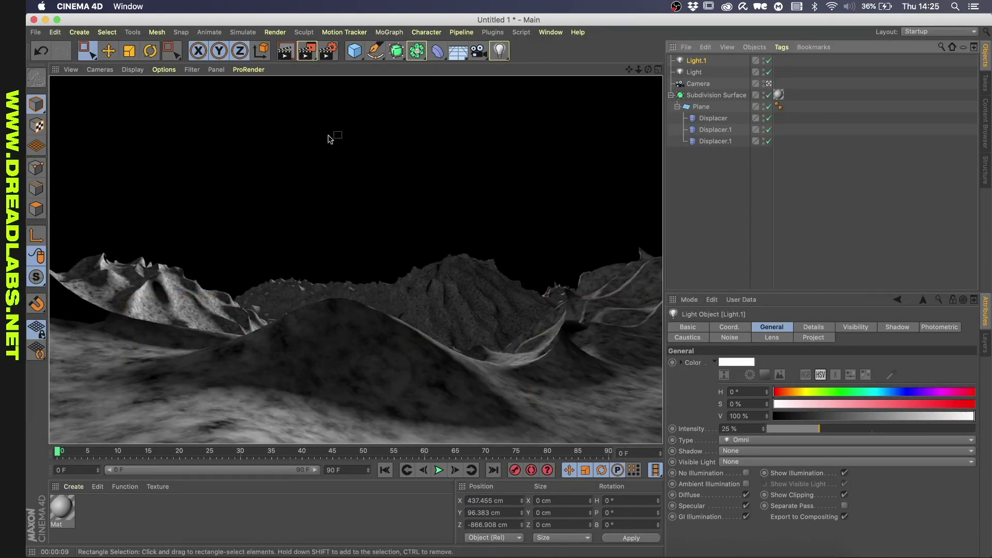
{"action": "left_click", "coordinate": [328, 51]}
{"action": "left_click", "coordinate": [146, 45]}
{"action": "left_click", "coordinate": [149, 68]}
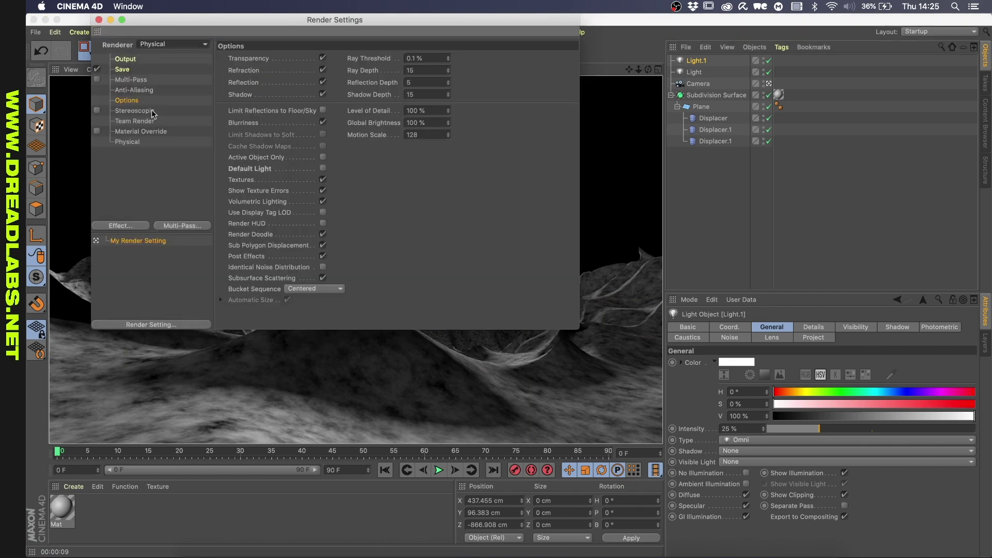
{"action": "left_click", "coordinate": [127, 141]}
{"action": "left_click", "coordinate": [363, 84]}
{"action": "left_click", "coordinate": [99, 20]}
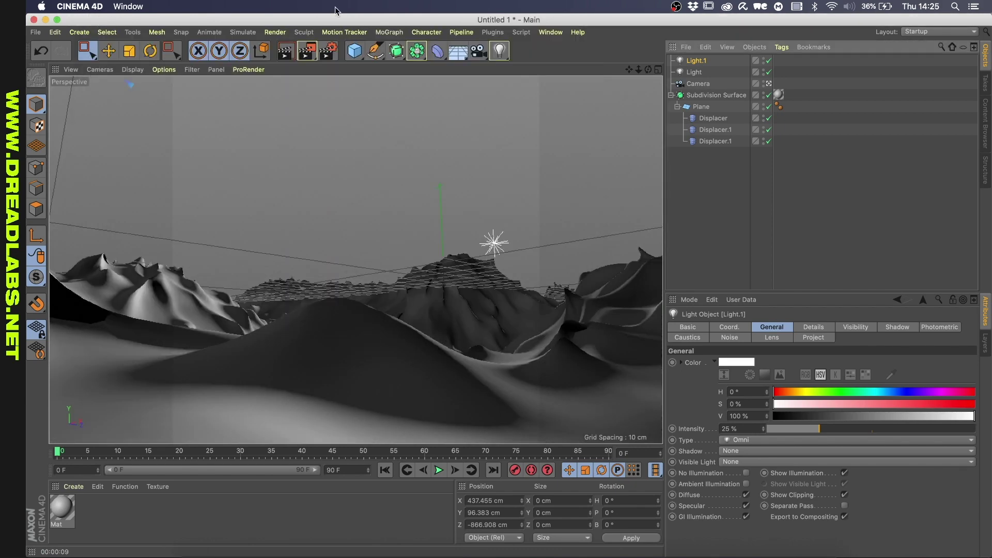
Leave the camera view and adjust the camera's focus distance to about 51.5 cm
{"action": "left_click", "coordinate": [769, 83]}
{"action": "left_click", "coordinate": [704, 84]}
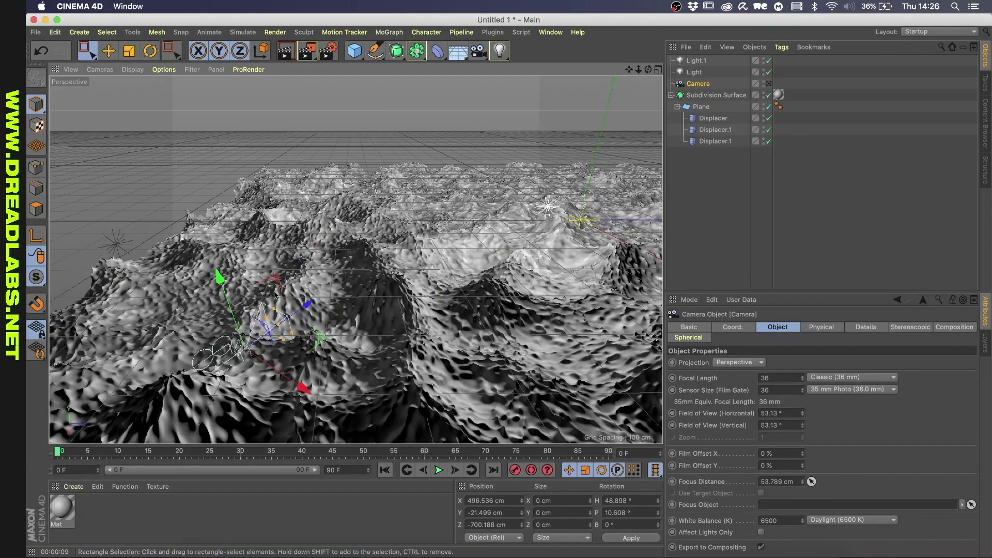
{"action": "right_click_drag", "start_coordinate": [275, 295], "coordinate": [331, 290], "text": "alt"}
{"action": "left_click_drag", "start_coordinate": [330, 289], "coordinate": [356, 274], "text": "alt"}
{"action": "right_click_drag", "start_coordinate": [356, 273], "coordinate": [386, 237], "text": "alt"}
{"action": "left_click_drag", "start_coordinate": [386, 236], "coordinate": [378, 240]}
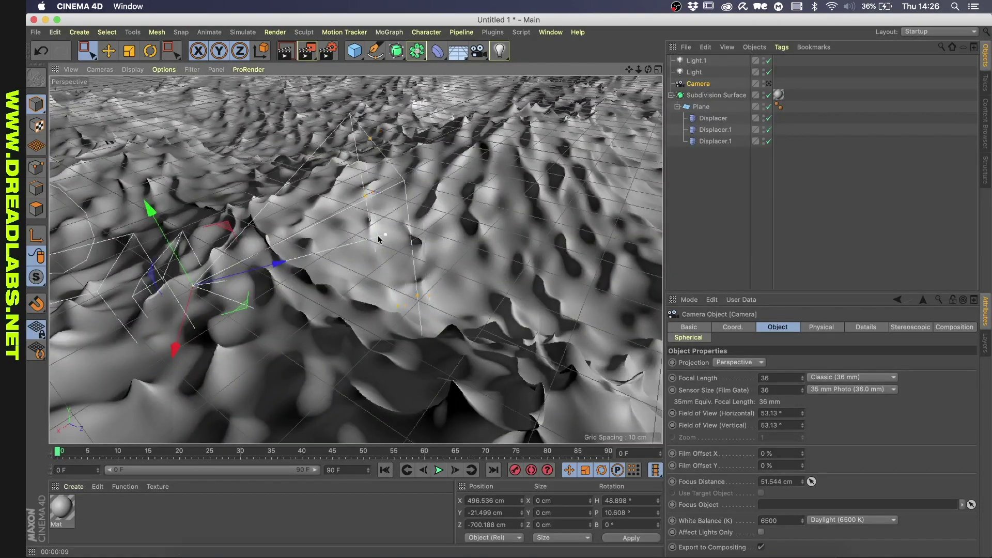
Set the camera's f-stop to f/1.0
{"action": "left_click", "coordinate": [821, 327]}
{"action": "left_click", "coordinate": [824, 374]}
{"action": "left_click", "coordinate": [827, 38]}
Look through the camera, render the scene to the Picture Viewer and set the viewer's zoom to 40%
{"action": "left_click", "coordinate": [769, 83]}
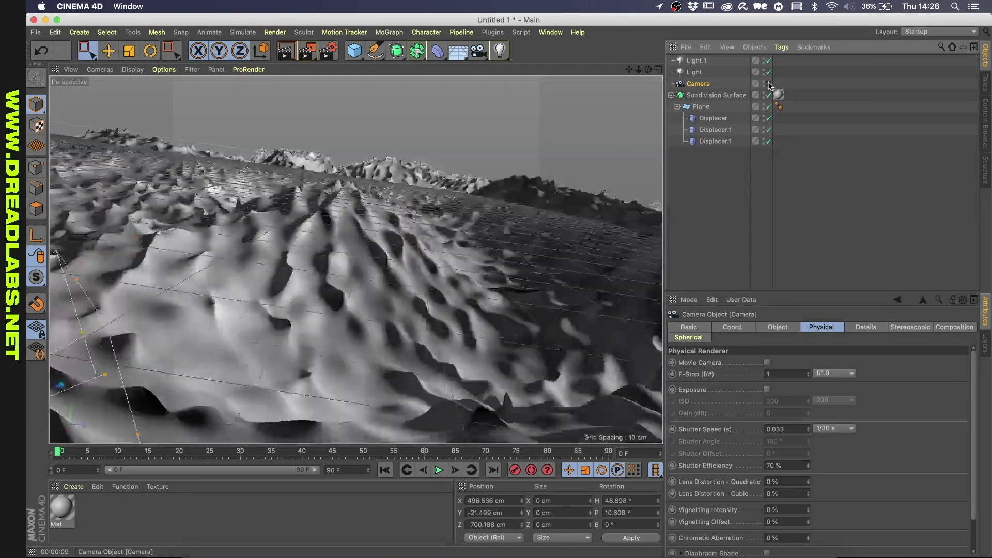
{"action": "left_click", "coordinate": [313, 53]}
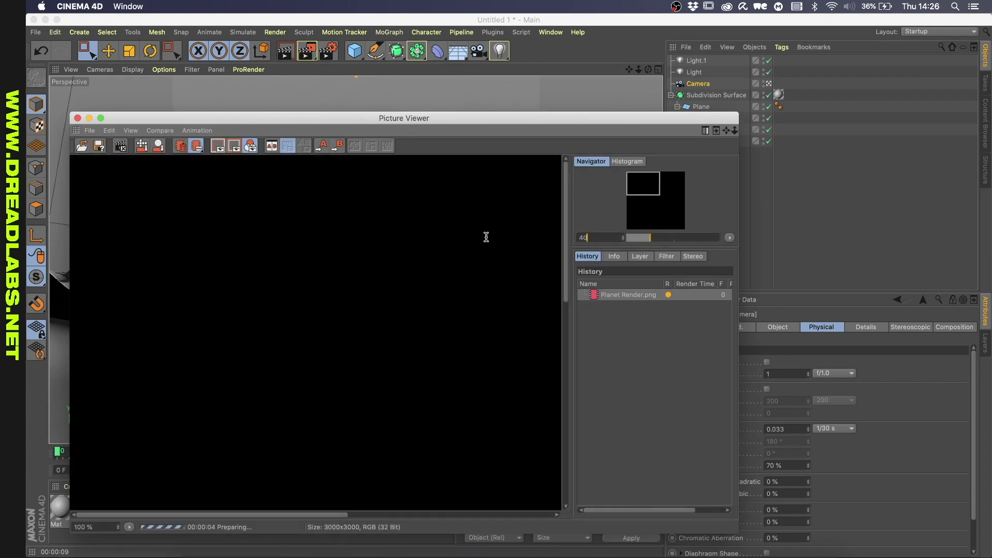
{"action": "key", "text": "Return"}
{"action": "scroll", "coordinate": [607, 238], "scroll_direction": "down", "scroll_amount": 1}
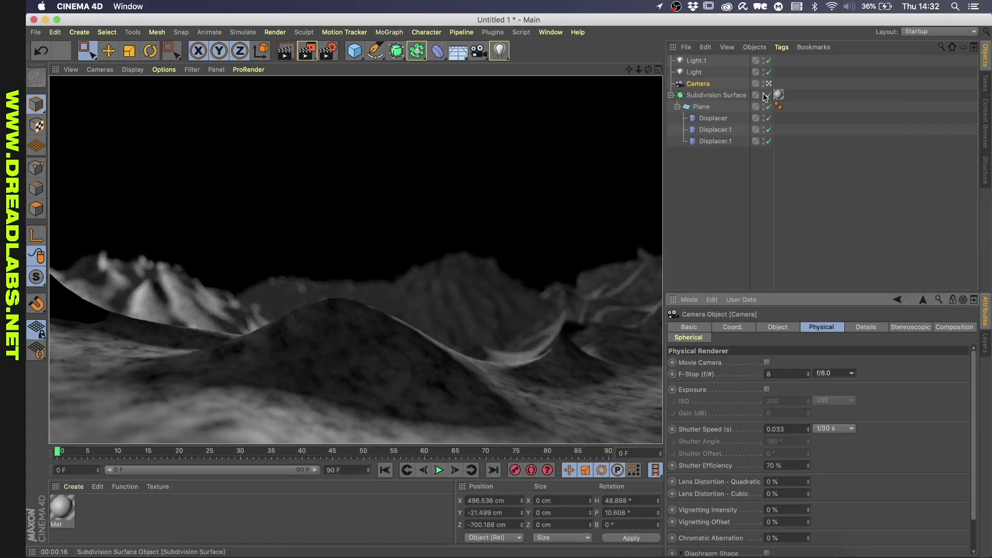
Hide the terrain from the render and switch off its Subdivision Surface
{"action": "left_click", "coordinate": [765, 94]}
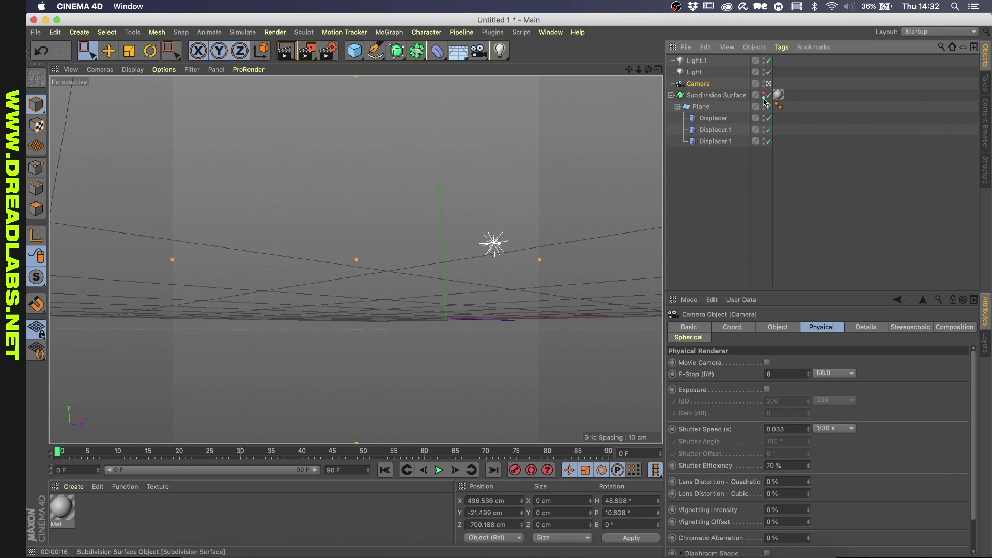
{"action": "left_click", "coordinate": [769, 96]}
{"action": "left_click", "coordinate": [769, 95]}
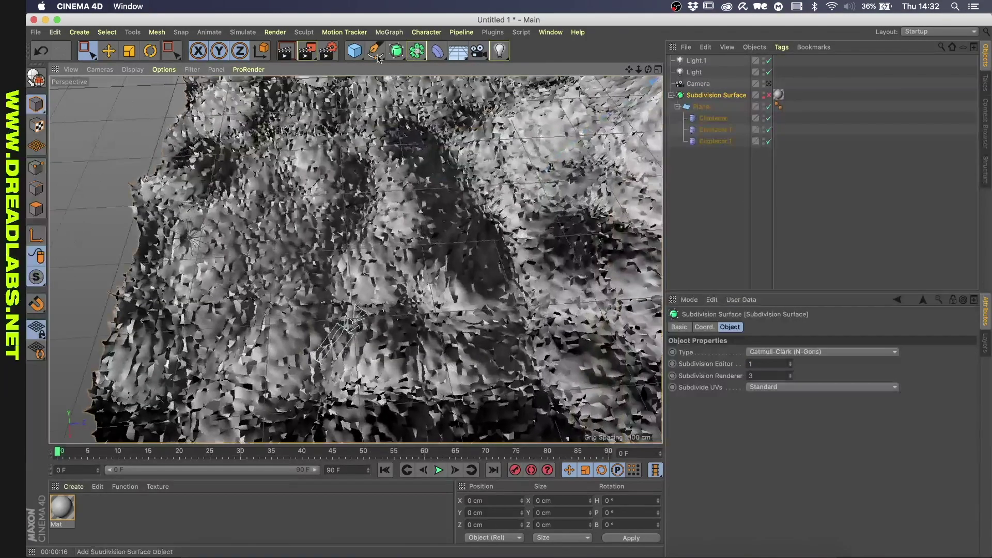
Create a sphere with a 20 cm radius and duplicate it with a Cloner in Grid Array mode
{"action": "left_click", "coordinate": [355, 51]}
{"action": "left_click", "coordinate": [572, 86]}
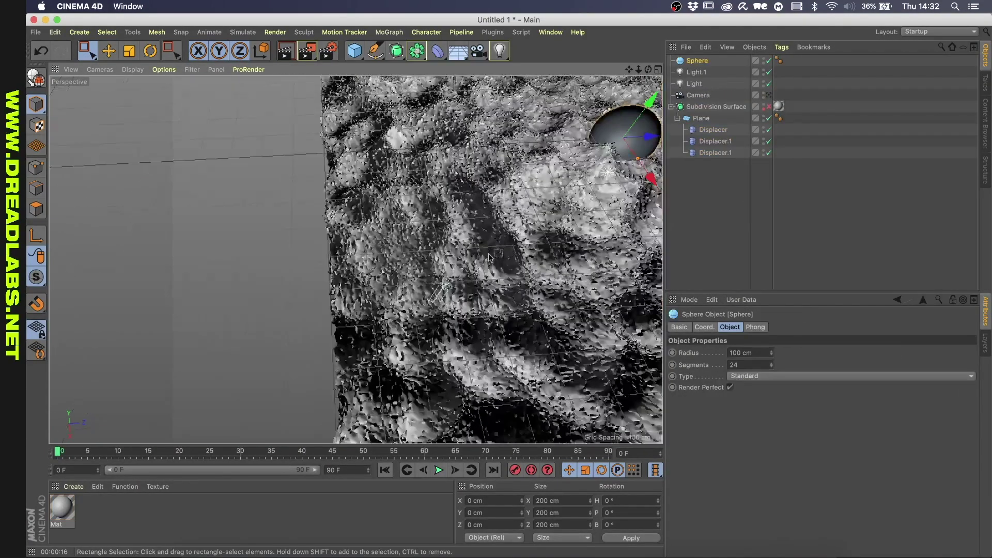
{"action": "left_click", "coordinate": [389, 32]}
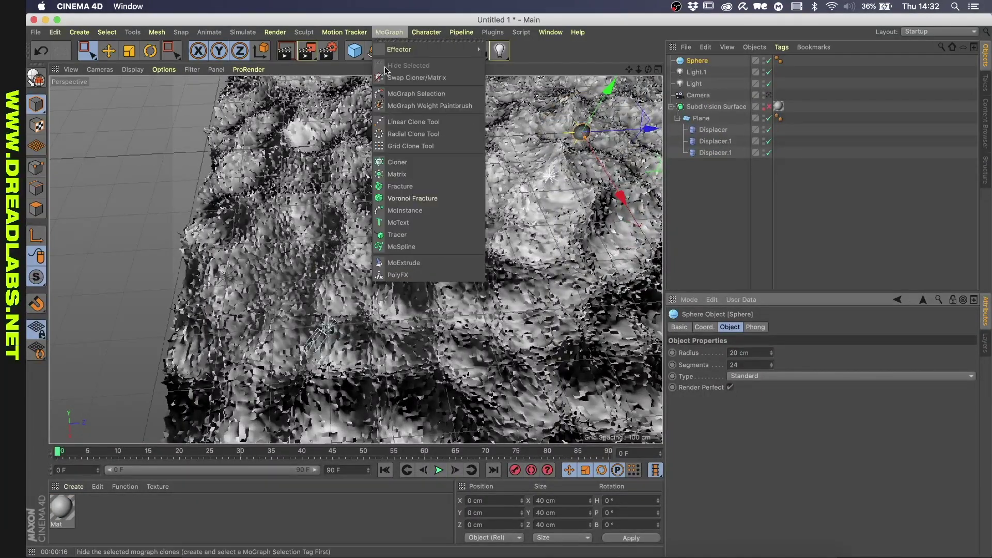
{"action": "left_click", "coordinate": [398, 42], "text": "alt"}
{"action": "left_click", "coordinate": [737, 356]}
{"action": "left_click", "coordinate": [746, 405]}
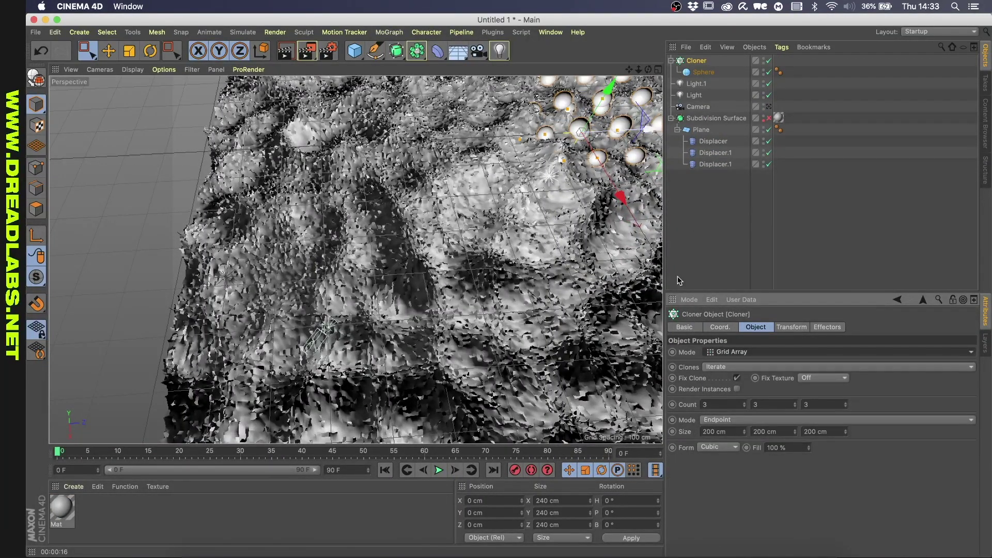
Add a Random effector to the cloner with position offsets of 177, 309 and 168 cm and a uniform scale of 2
{"action": "left_click", "coordinate": [389, 32]}
{"action": "left_click", "coordinate": [508, 167]}
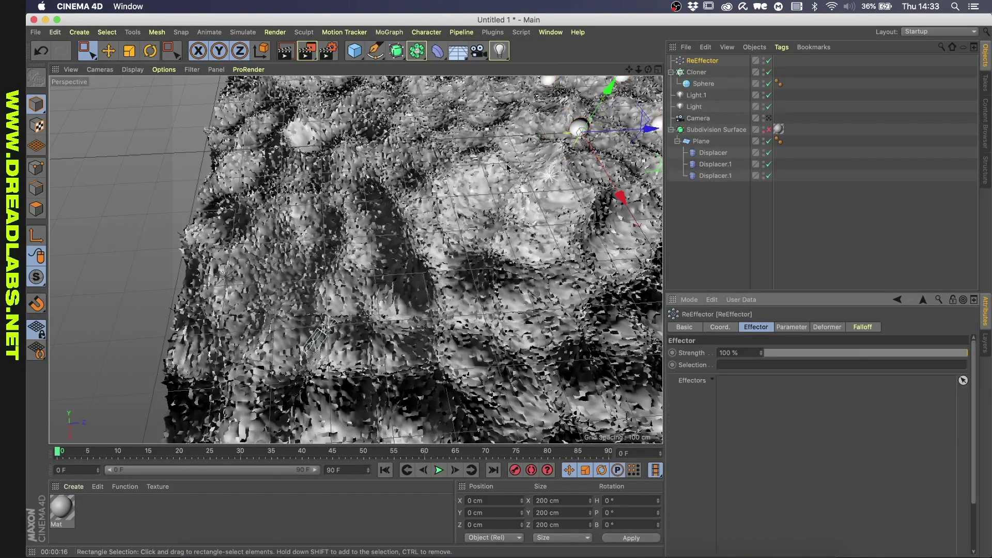
{"action": "left_click", "coordinate": [389, 32]}
{"action": "left_click", "coordinate": [509, 179]}
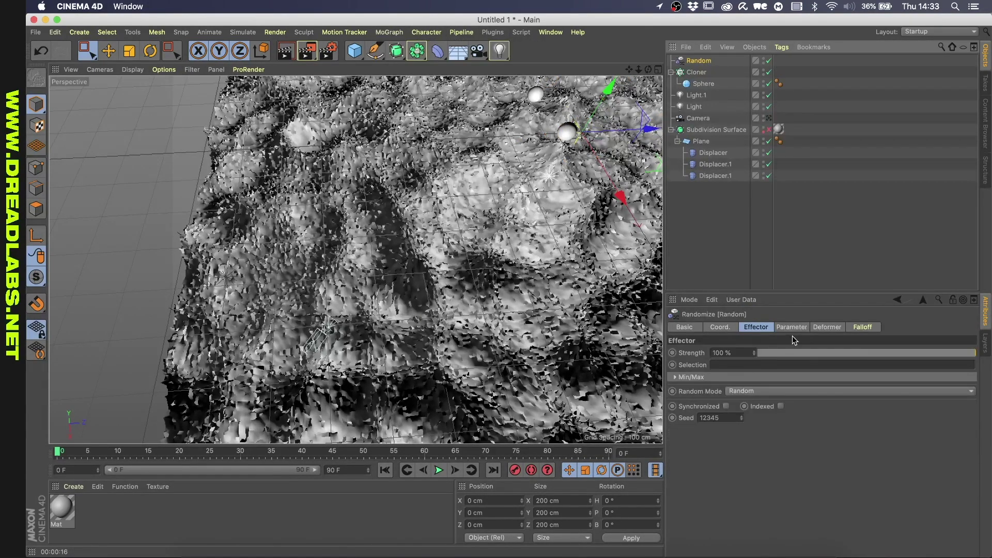
{"action": "left_click", "coordinate": [791, 328]}
{"action": "left_click", "coordinate": [794, 374]}
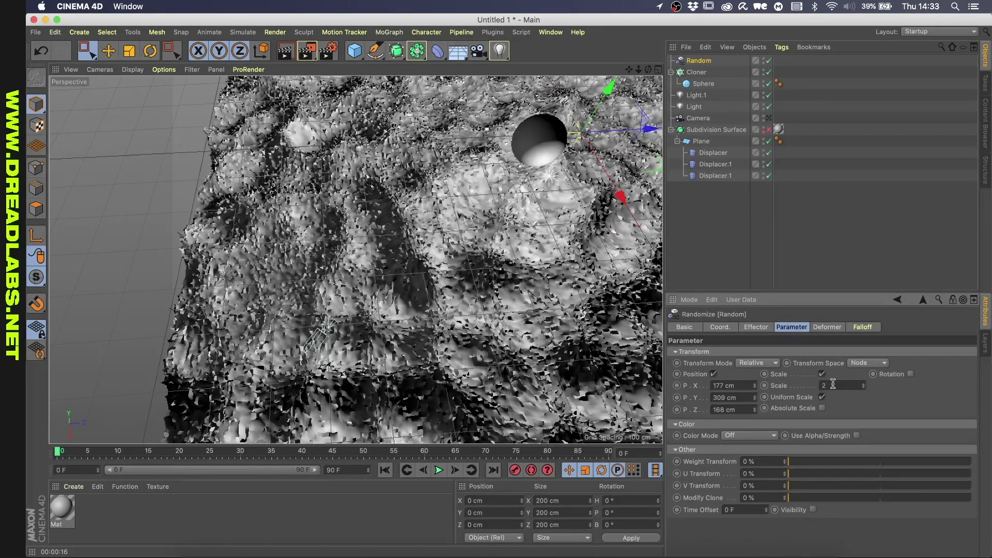
Look through the camera and move the cloner into the sky at about Y 156 cm, Z -277 cm
{"action": "left_click", "coordinate": [695, 71]}
{"action": "left_click", "coordinate": [768, 118]}
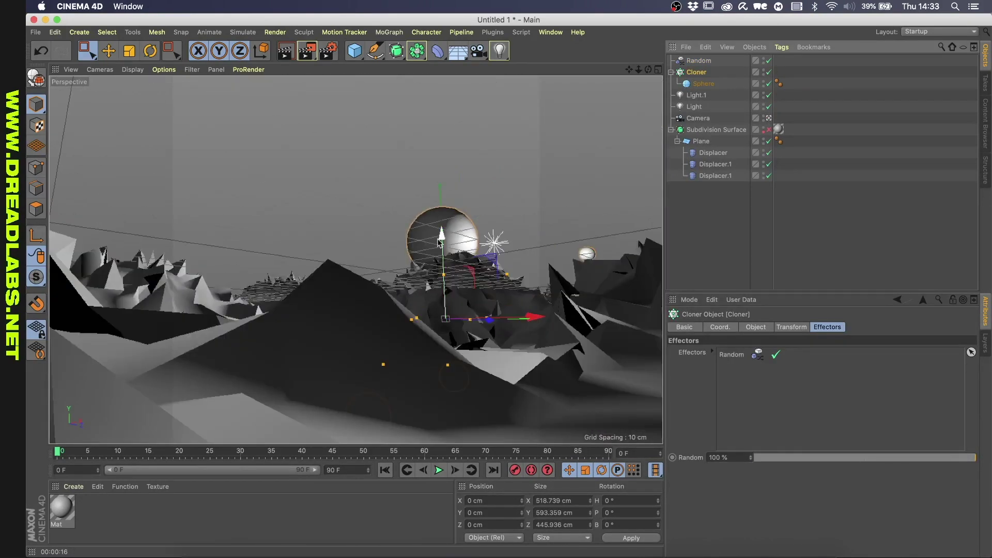
{"action": "left_click_drag", "start_coordinate": [442, 233], "coordinate": [441, 170]}
{"action": "left_click_drag", "start_coordinate": [491, 258], "coordinate": [402, 239]}
Try different seeds for the Random effector to rearrange the spheres and reduce its Y position offset
{"action": "left_click", "coordinate": [700, 60]}
{"action": "left_click", "coordinate": [754, 328]}
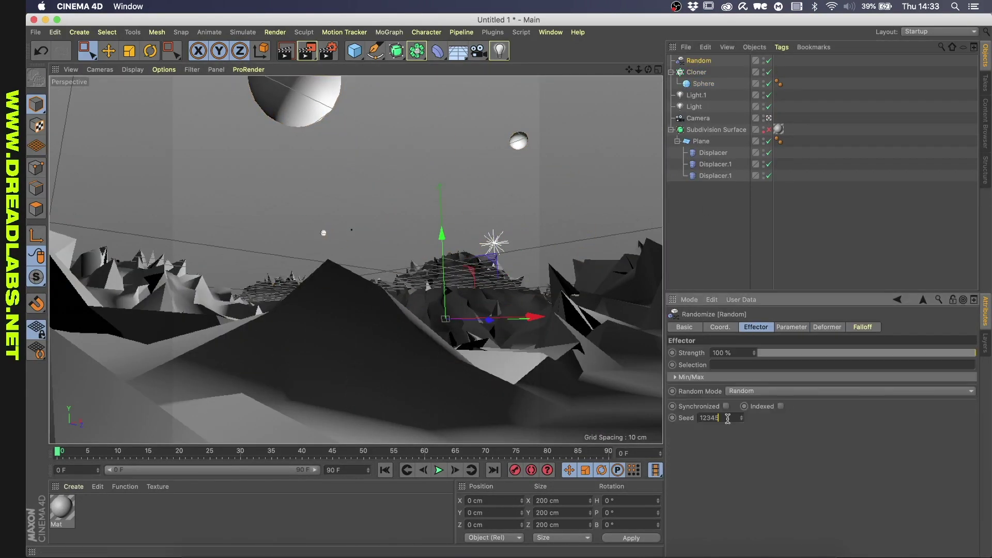
{"action": "left_click", "coordinate": [728, 418]}
{"action": "scroll", "coordinate": [728, 418], "scroll_direction": "up", "scroll_amount": 8}
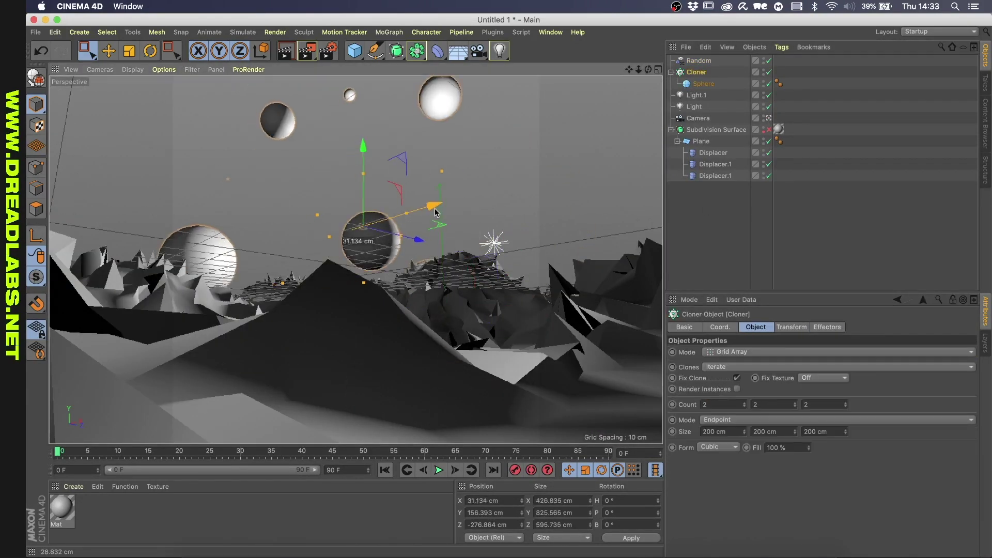
{"action": "left_click", "coordinate": [792, 327]}
{"action": "left_click_drag", "start_coordinate": [756, 400], "coordinate": [756, 434]}
Rotate the cloner to a heading of about 38.5° and set the sphere's segments to 72
{"action": "left_click", "coordinate": [696, 72]}
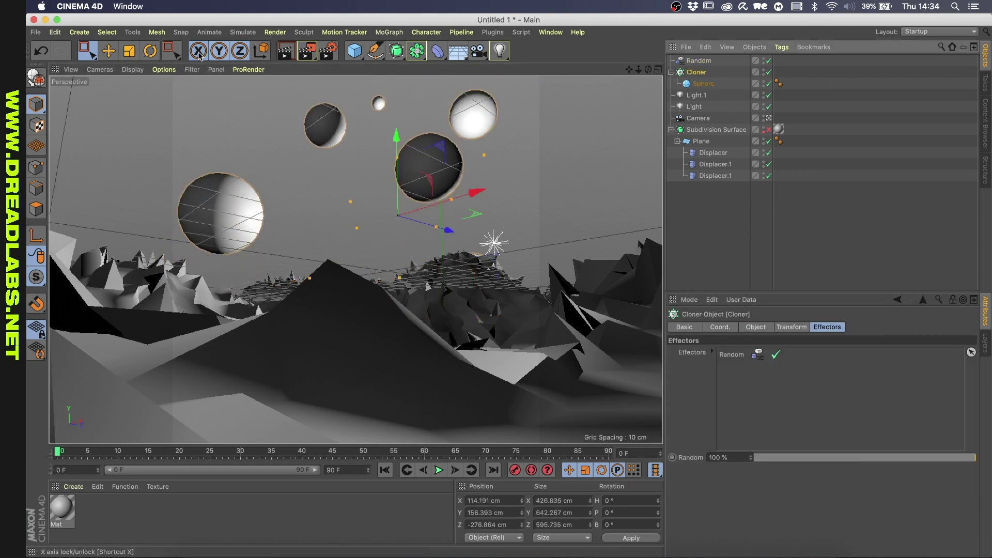
{"action": "key", "text": "r"}
{"action": "left_click_drag", "start_coordinate": [377, 202], "coordinate": [409, 211]}
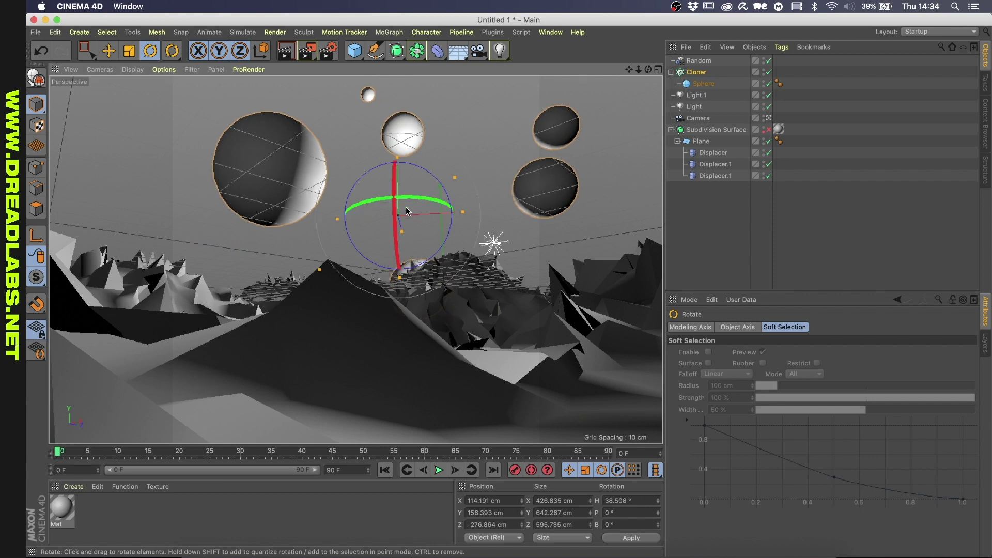
{"action": "left_click", "coordinate": [704, 84]}
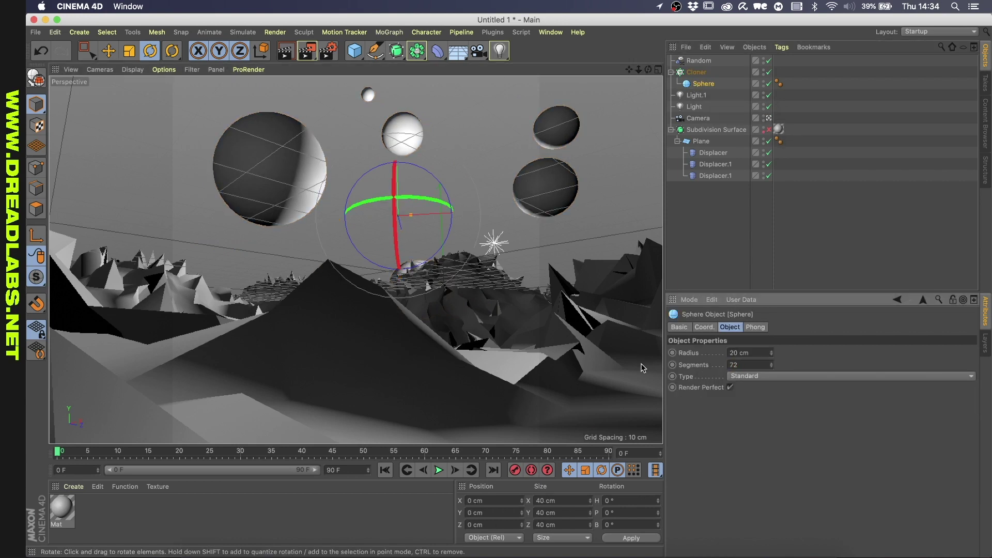
Preview the sky spheres in the viewport and set the Physical renderer's sampling quality to Medium
{"action": "left_click", "coordinate": [285, 50]}
{"action": "left_click", "coordinate": [329, 51]}
{"action": "left_click", "coordinate": [404, 160]}
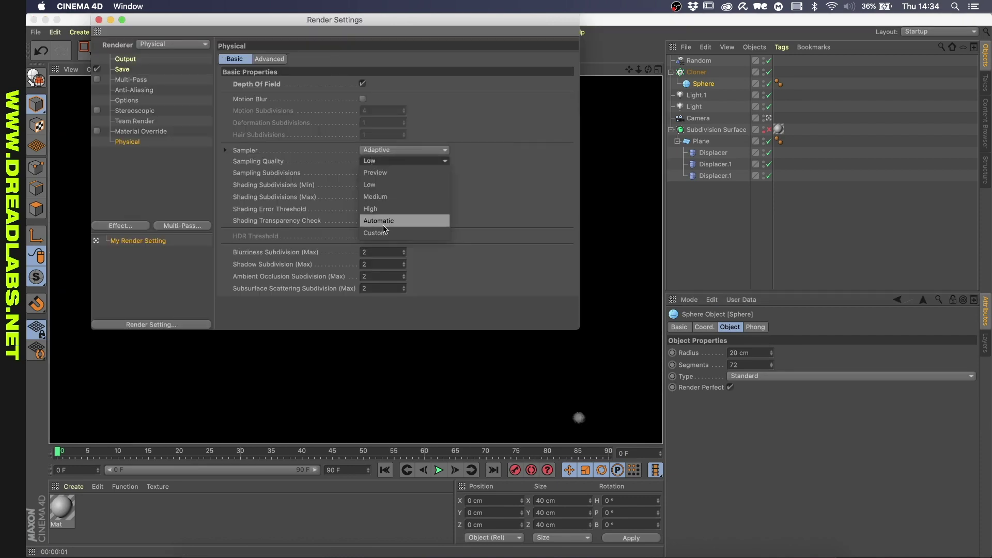
{"action": "left_click", "coordinate": [393, 199]}
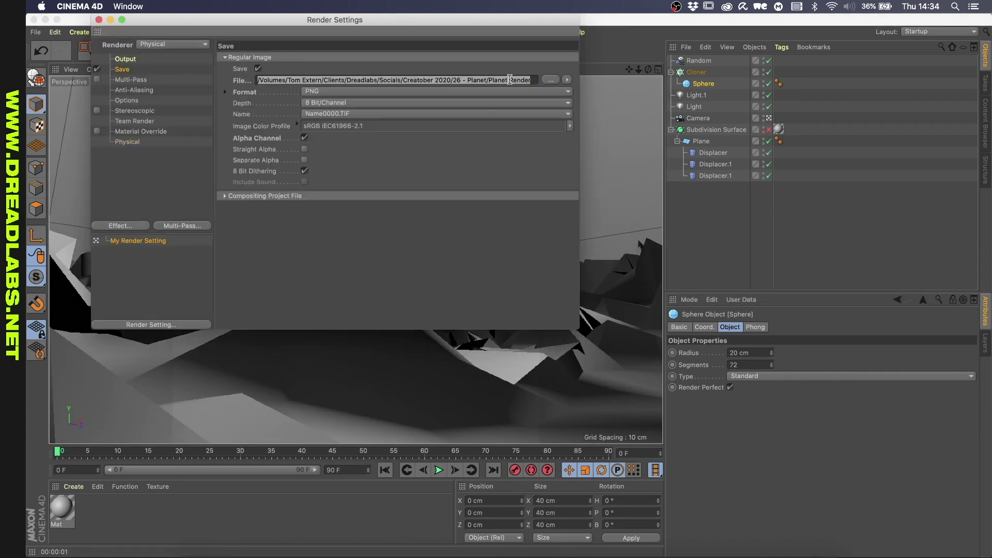
Change the output file name to "Planets in Sky Render" and render to the Picture Viewer
{"action": "double_click", "coordinate": [491, 81]}
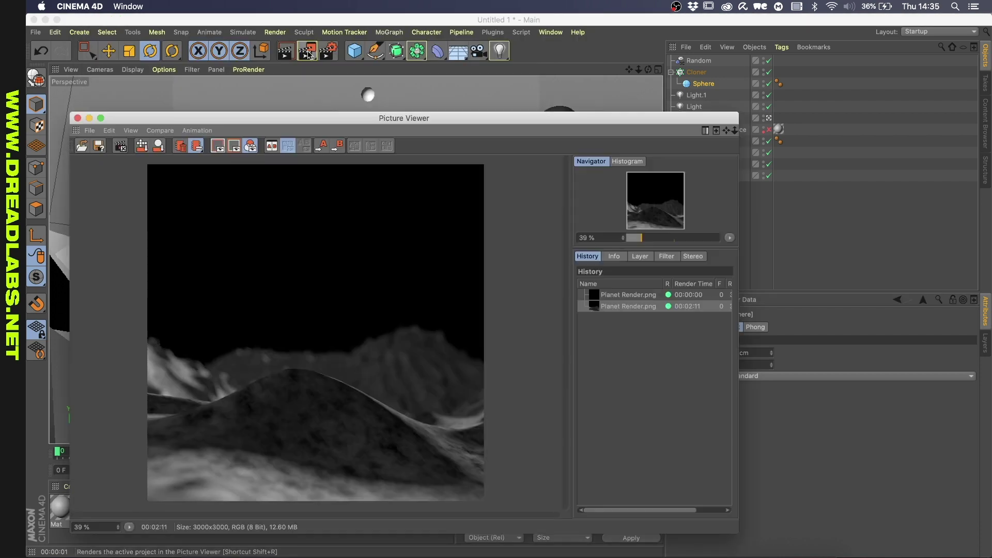
{"action": "left_click", "coordinate": [308, 55]}
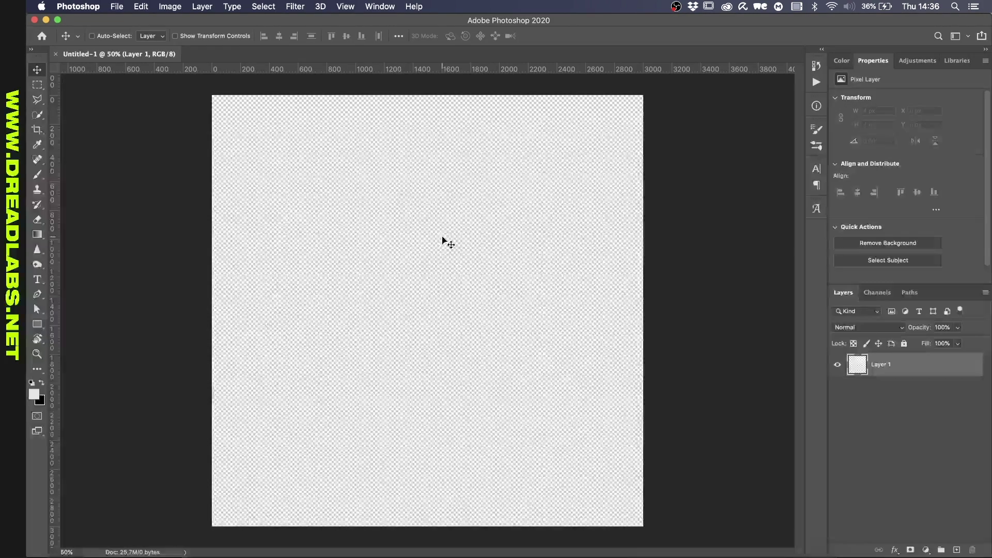
In the new Photoshop document, fill Layer 1 with black and place the Planet Render image above it
{"action": "key", "text": "shift+F5"}
{"action": "key", "text": "Return"}
{"action": "left_click", "coordinate": [202, 555]}
{"action": "left_click_drag", "start_coordinate": [665, 102], "coordinate": [448, 264]}
{"action": "key", "text": "super+Tab"}
{"action": "left_click", "coordinate": [569, 37]}
Place the Planets in Sky Render image between the black layer and the Planet Render layer
{"action": "key", "text": "alt+bracketleft"}
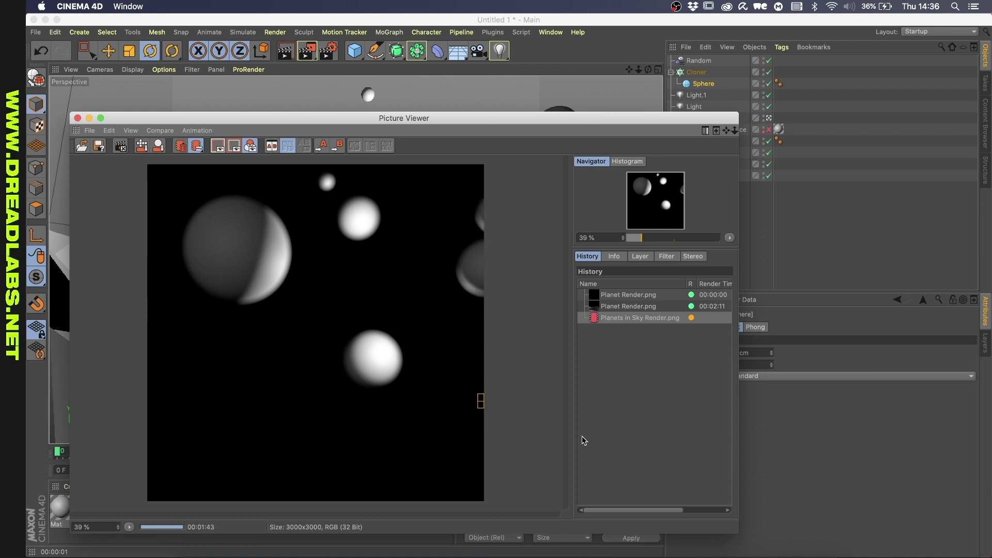
{"action": "left_click", "coordinate": [320, 556]}
{"action": "left_click", "coordinate": [202, 556]}
{"action": "left_click_drag", "start_coordinate": [689, 114], "coordinate": [392, 239]}
{"action": "key", "text": "Return"}
{"action": "key", "text": "super"}
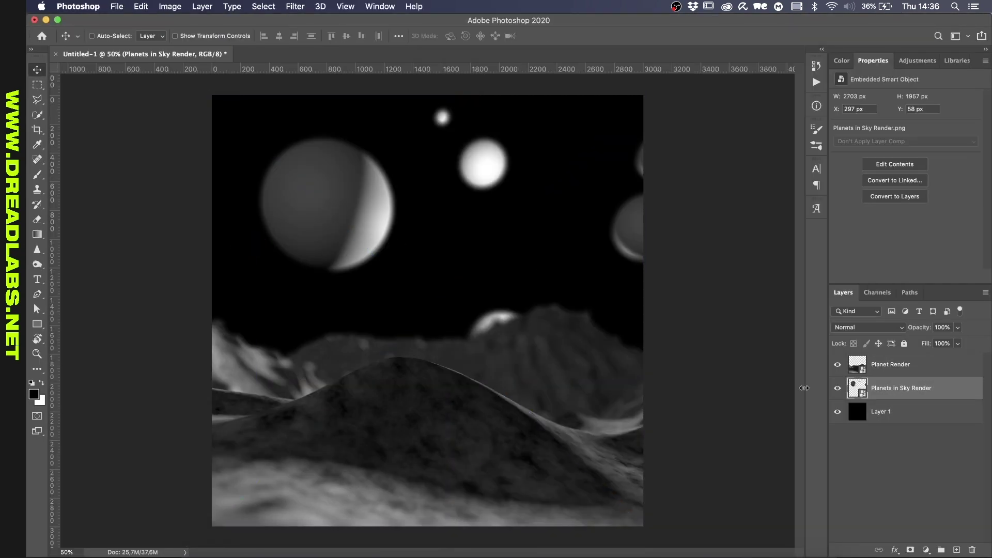
Add a reversed radial black-to-white gradient fill layer directly above the black Layer 1
{"action": "left_click", "coordinate": [894, 411]}
{"action": "left_click", "coordinate": [926, 549]}
{"action": "left_click", "coordinate": [925, 340]}
{"action": "left_click", "coordinate": [719, 240]}
{"action": "left_click", "coordinate": [718, 239]}
{"action": "left_click", "coordinate": [722, 219]}
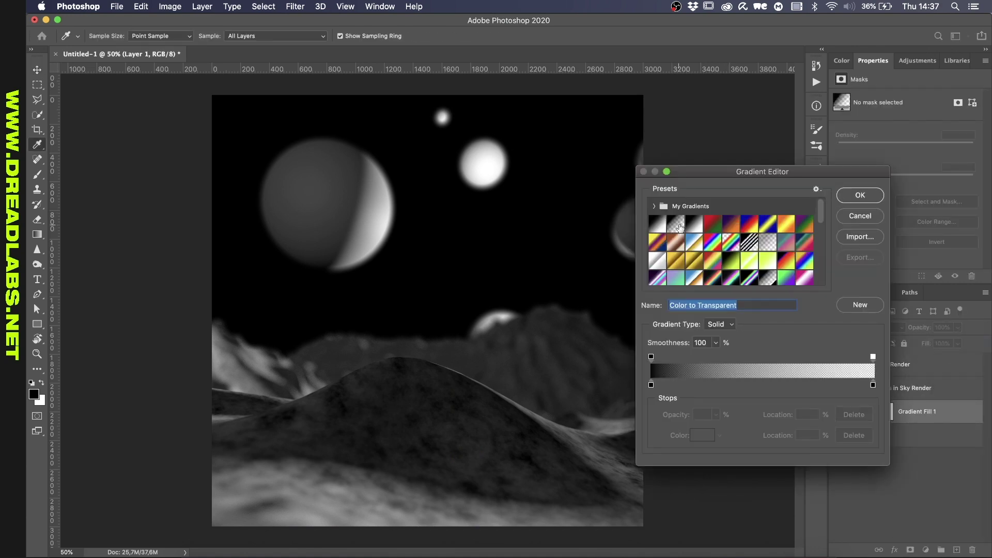
{"action": "left_click", "coordinate": [658, 224]}
{"action": "left_click", "coordinate": [860, 195]}
{"action": "left_click", "coordinate": [701, 297]}
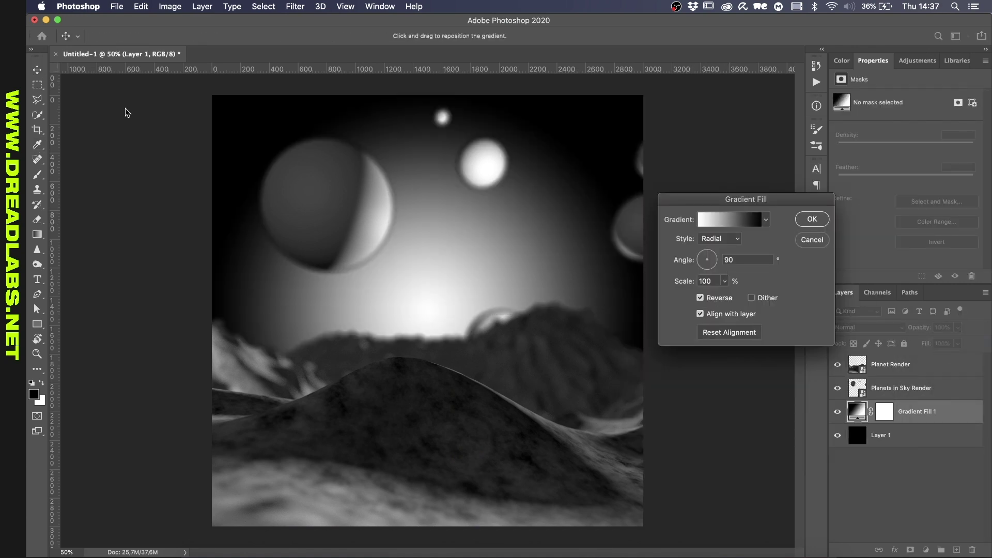
{"action": "left_click", "coordinate": [808, 216]}
Shift the gradient fill's centre down toward the right-hand mountain and enlarge its scale to about 200%
{"action": "double_click", "coordinate": [857, 411]}
{"action": "left_click_drag", "start_coordinate": [429, 305], "coordinate": [568, 351]}
{"action": "double_click", "coordinate": [715, 280]}
{"action": "key", "text": "shift+Up"}
{"action": "key", "text": "shift+Up"}
{"action": "key", "text": "shift+Up"}
{"action": "key", "text": "shift+Up"}
{"action": "key", "text": "shift+Up"}
{"action": "key", "text": "shift+Up"}
{"action": "key", "text": "shift+Up"}
{"action": "key", "text": "shift+Up"}
{"action": "key", "text": "shift+Up"}
{"action": "key", "text": "shift+Up"}
{"action": "key", "text": "Return"}
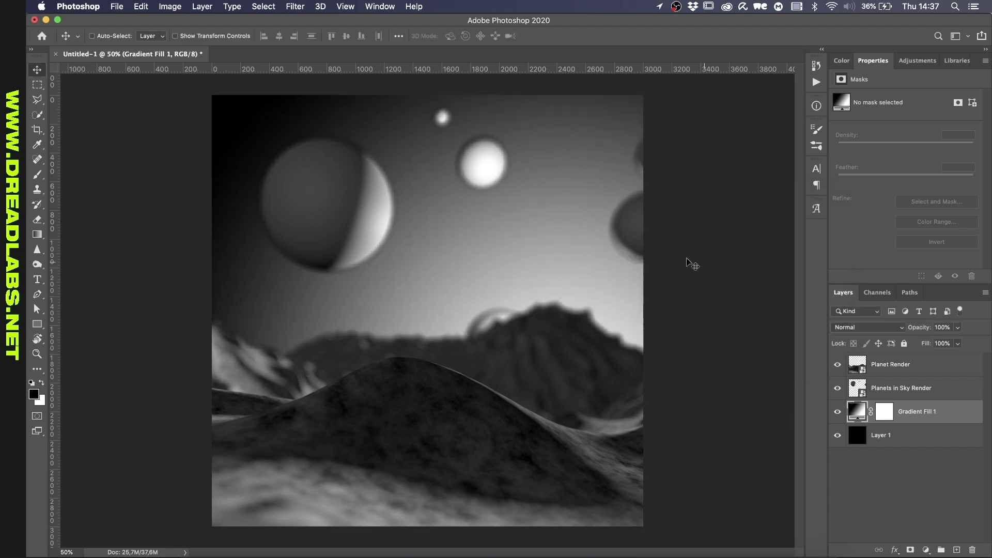
Move the gradient fill's centre further down so the glow sits low behind the mountains
{"action": "double_click", "coordinate": [856, 406]}
{"action": "left_click_drag", "start_coordinate": [564, 269], "coordinate": [559, 372]}
{"action": "left_click", "coordinate": [808, 216]}
Group all the layers as "Planet Image" and convert the group to a smart object
{"action": "left_click", "coordinate": [904, 364]}
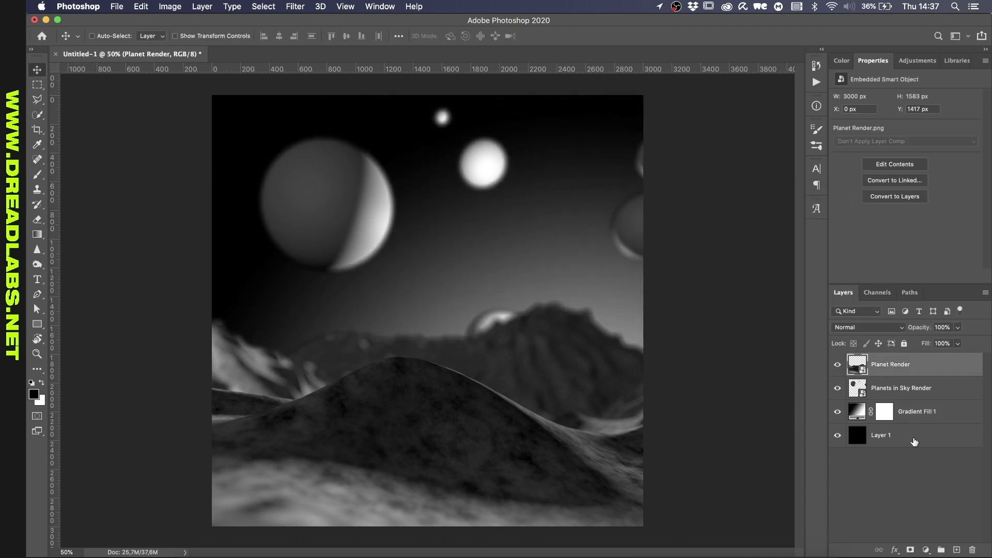
{"action": "left_click", "coordinate": [913, 438]}
{"action": "left_click", "coordinate": [918, 367], "text": "shift"}
{"action": "key", "text": "super+g"}
{"action": "key", "text": "super+g"}
{"action": "double_click", "coordinate": [877, 360]}
{"action": "type", "text": "Planet Image"}
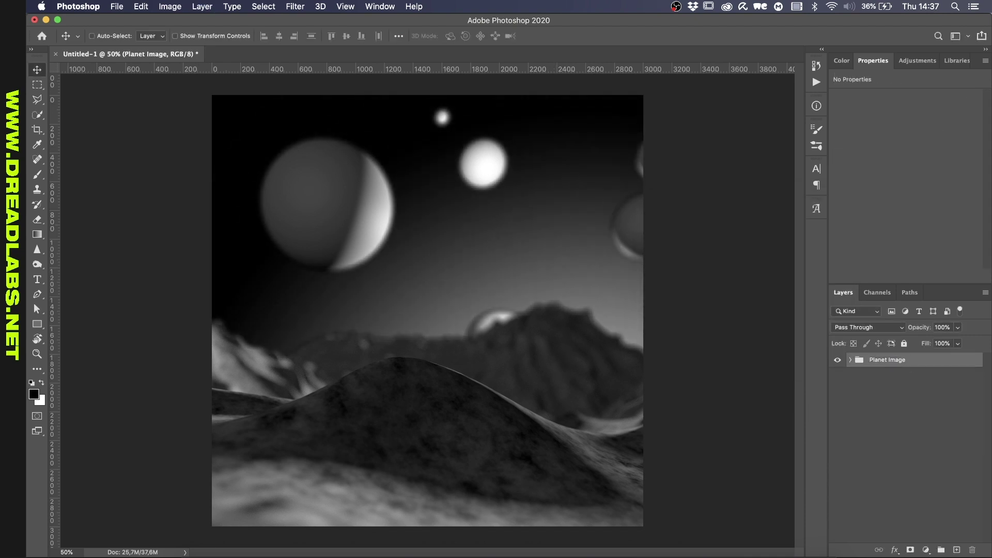
{"action": "right_click", "coordinate": [887, 360]}
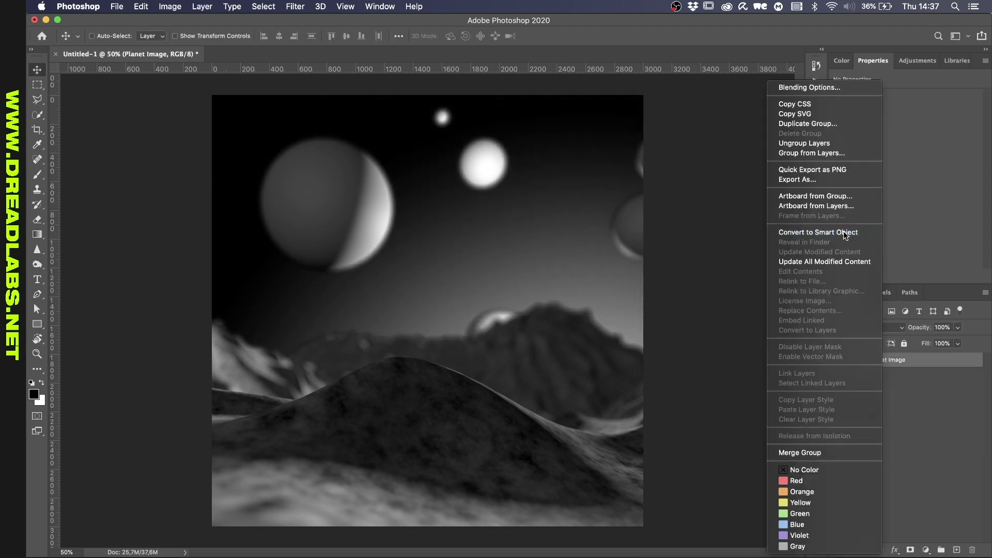
{"action": "left_click", "coordinate": [844, 231]}
Add a new empty layer above the Planet Image smart object
{"action": "left_click", "coordinate": [295, 7]}
{"action": "left_click", "coordinate": [957, 549]}
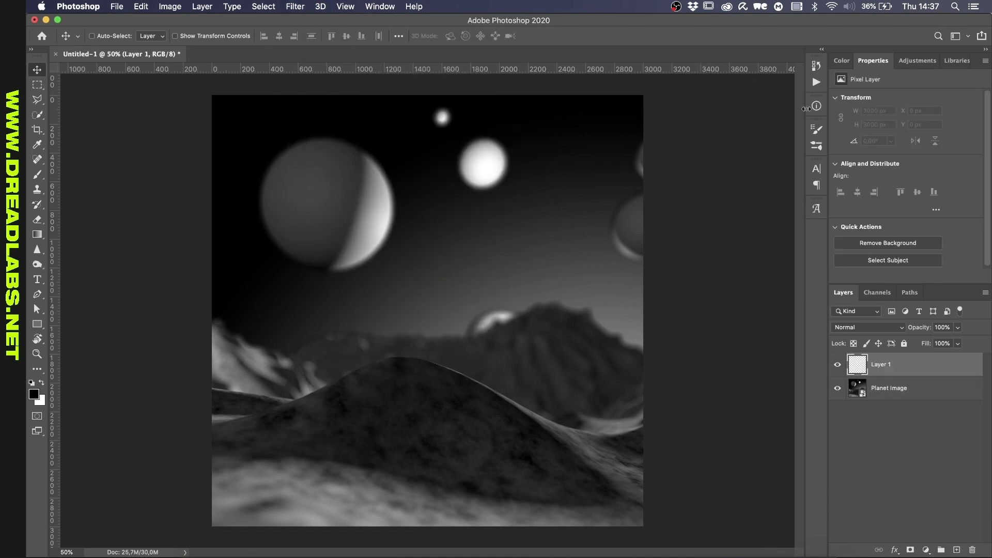
Run the Noise Texture action above the Planet Image smart object and set its layer's blend mode to Overlay
{"action": "left_click", "coordinate": [817, 83]}
{"action": "left_click", "coordinate": [735, 181]}
{"action": "left_click", "coordinate": [734, 251]}
{"action": "left_click", "coordinate": [868, 327]}
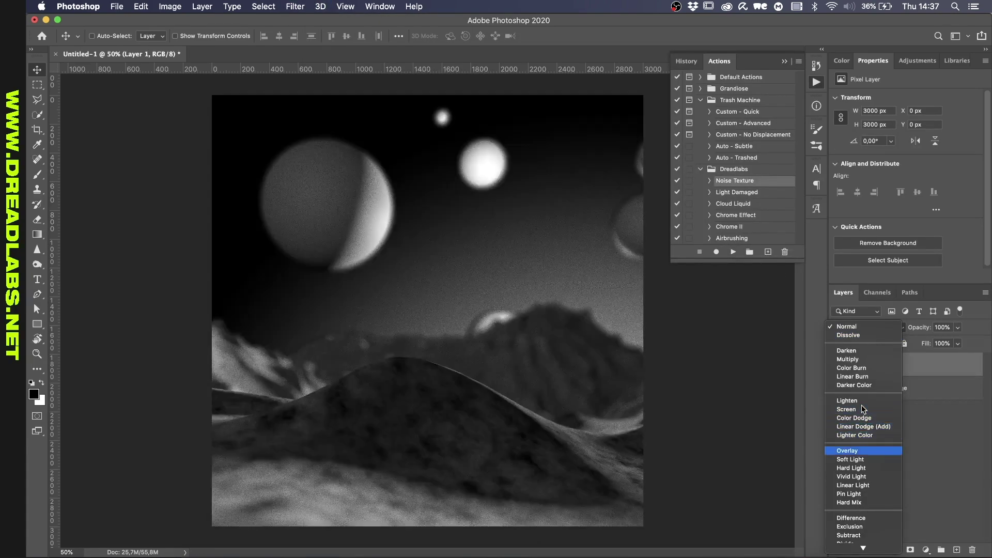
{"action": "left_click", "coordinate": [861, 450]}
Try repeating the last noise filter on the Planet Image smart object and undo both noise edits
{"action": "left_click", "coordinate": [874, 396]}
{"action": "left_click", "coordinate": [295, 7]}
{"action": "left_click", "coordinate": [312, 19]}
{"action": "key", "text": "Return"}
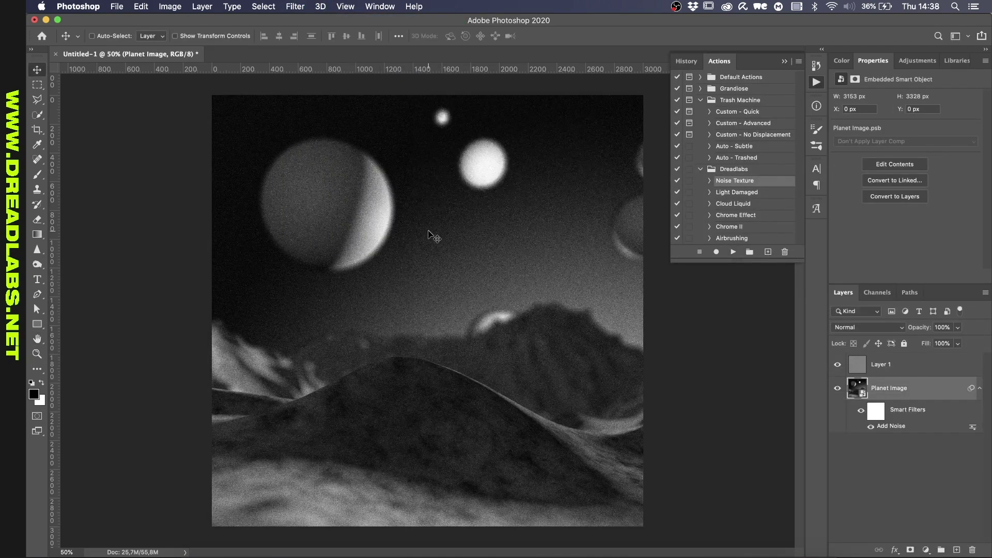
{"action": "left_click", "coordinate": [901, 370]}
{"action": "left_click", "coordinate": [902, 385], "text": "shift"}
{"action": "key", "text": "super+z"}
{"action": "key", "text": "super+z"}
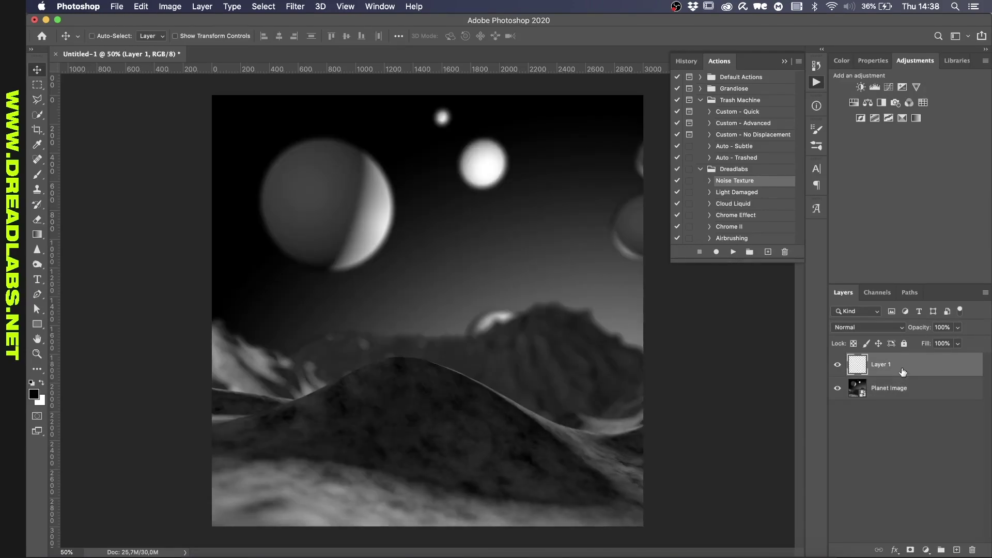
Remove the empty layer and apply Add Noise at 15%, Gaussian and monochromatic, to the Planet Image smart object
{"action": "left_click", "coordinate": [295, 7]}
{"action": "left_click", "coordinate": [308, 19]}
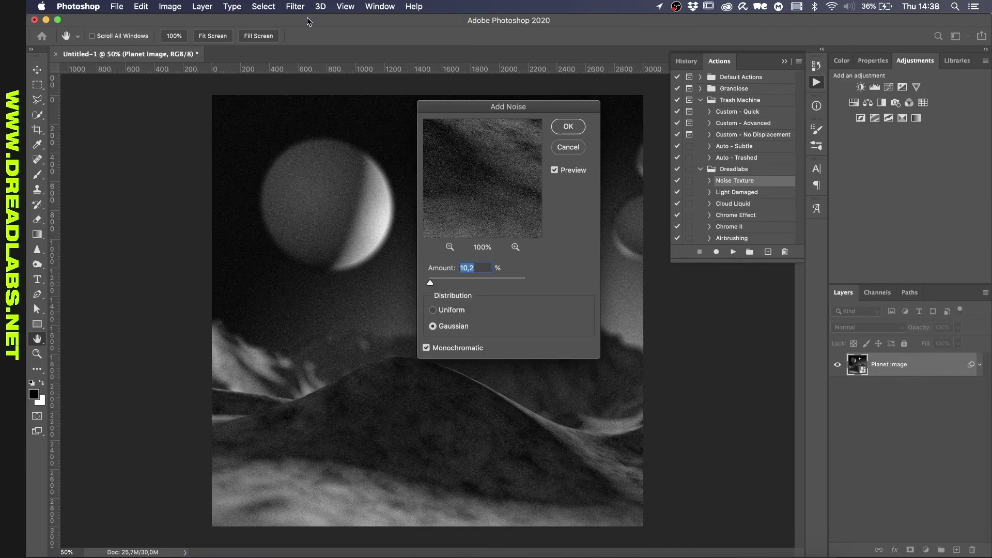
{"action": "key", "text": "BackSpace"}
{"action": "key", "text": "BackSpace"}
{"action": "type", "text": "15"}
{"action": "key", "text": "Return"}
Add a Gradient Map adjustment above the Planet Image with a blue-violet #3a0099 stop near its dark end
{"action": "left_click", "coordinate": [916, 118]}
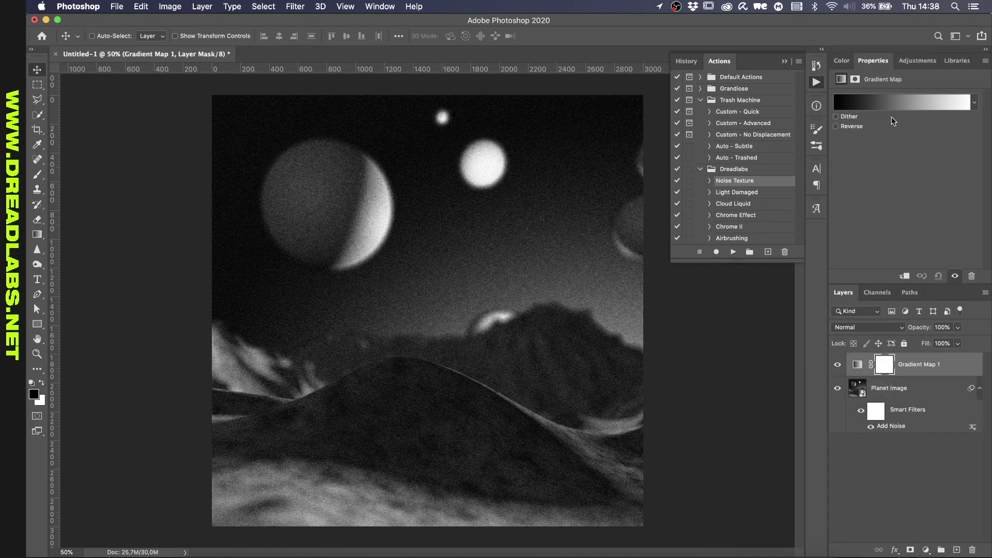
{"action": "left_click", "coordinate": [893, 102]}
{"action": "left_click_drag", "start_coordinate": [794, 339], "coordinate": [799, 348]}
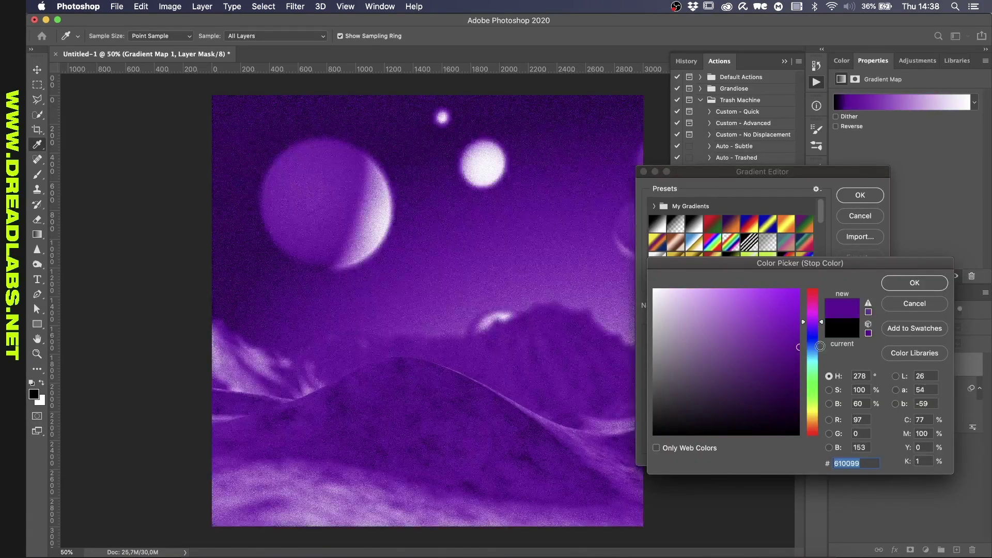
{"action": "left_click", "coordinate": [812, 328]}
{"action": "left_click", "coordinate": [914, 285]}
Add a dark red stop at 51% of the gradient map and recolour its white end stop to yellow
{"action": "double_click", "coordinate": [765, 385]}
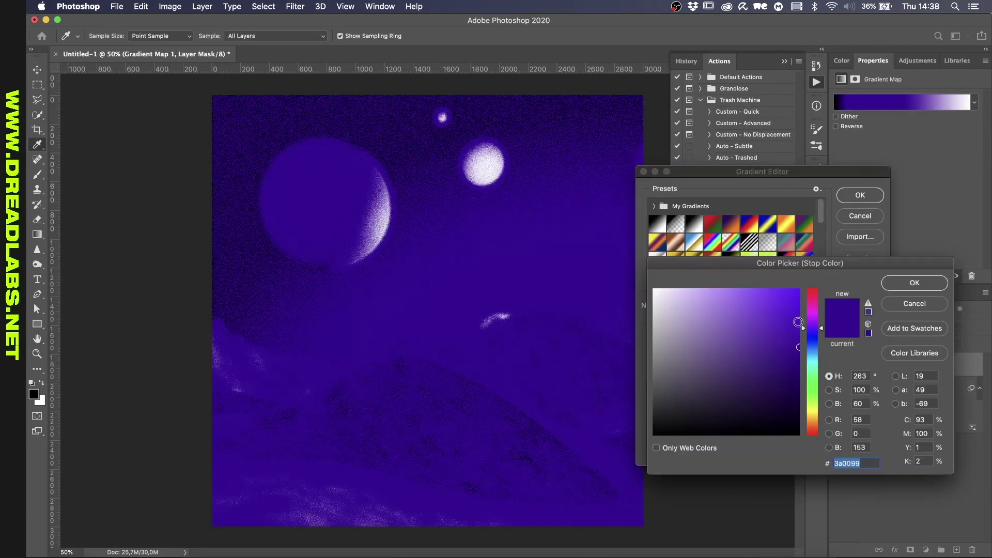
{"action": "left_click", "coordinate": [813, 290]}
{"action": "left_click", "coordinate": [914, 283]}
{"action": "double_click", "coordinate": [872, 385]}
{"action": "left_click", "coordinate": [813, 413]}
{"action": "left_click_drag", "start_coordinate": [786, 305], "coordinate": [874, 245]}
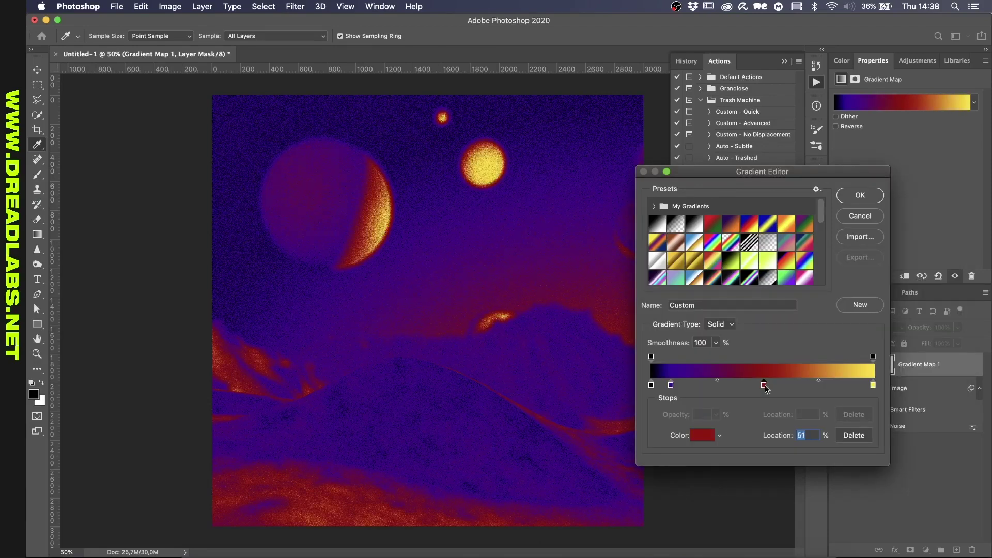
{"action": "left_click", "coordinate": [907, 285]}
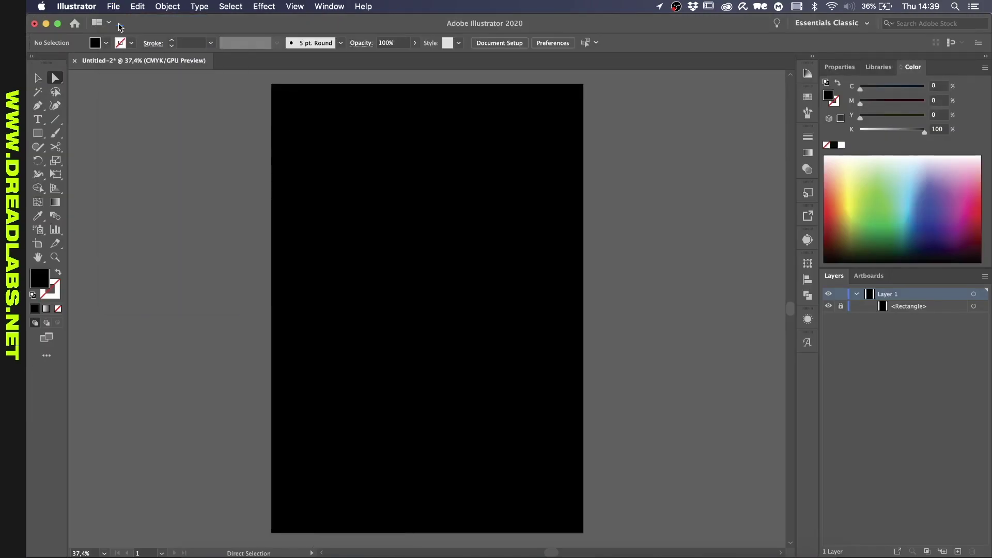
Switch to Illustrator and create a new RGB document with a white square artboard
{"action": "key", "text": "super+n"}
{"action": "left_click", "coordinate": [521, 298]}
{"action": "double_click", "coordinate": [519, 295]}
Add the text "RED PLANET" near the artboard's upper edge in Benguiat Pro ITC Medium Condensed
{"action": "key", "text": "t"}
{"action": "left_click", "coordinate": [578, 43]}
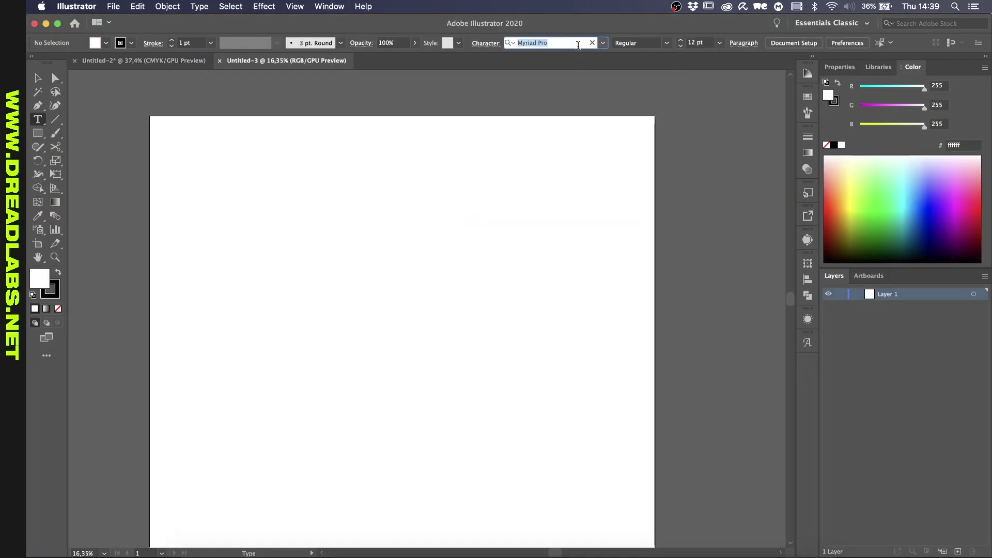
{"action": "type", "text": "benguiat"}
{"action": "left_click", "coordinate": [594, 118]}
{"action": "left_click", "coordinate": [397, 180]}
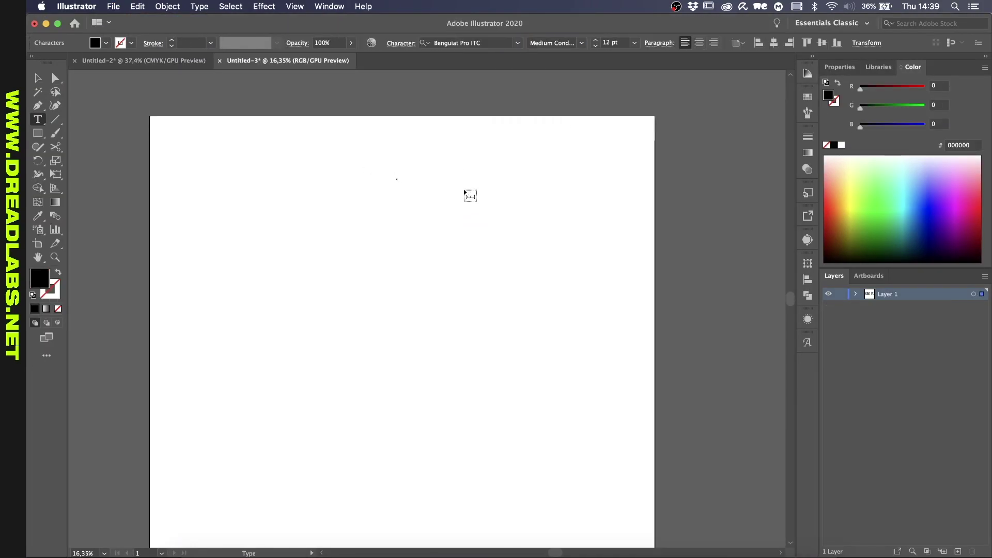
{"action": "type", "text": "RED PLANET"}
{"action": "key", "text": "Escape"}
Enlarge the RED PLANET title to about 528 pt, centre-align its text and place it across the upper artboard
{"action": "left_click_drag", "start_coordinate": [396, 181], "coordinate": [291, 201], "text": "alt+shift"}
{"action": "left_click_drag", "start_coordinate": [398, 186], "coordinate": [314, 254]}
{"action": "left_click_drag", "start_coordinate": [425, 270], "coordinate": [485, 288], "text": "alt+shift"}
{"action": "left_click_drag", "start_coordinate": [367, 236], "coordinate": [519, 200]}
{"action": "left_click_drag", "start_coordinate": [519, 200], "coordinate": [483, 186]}
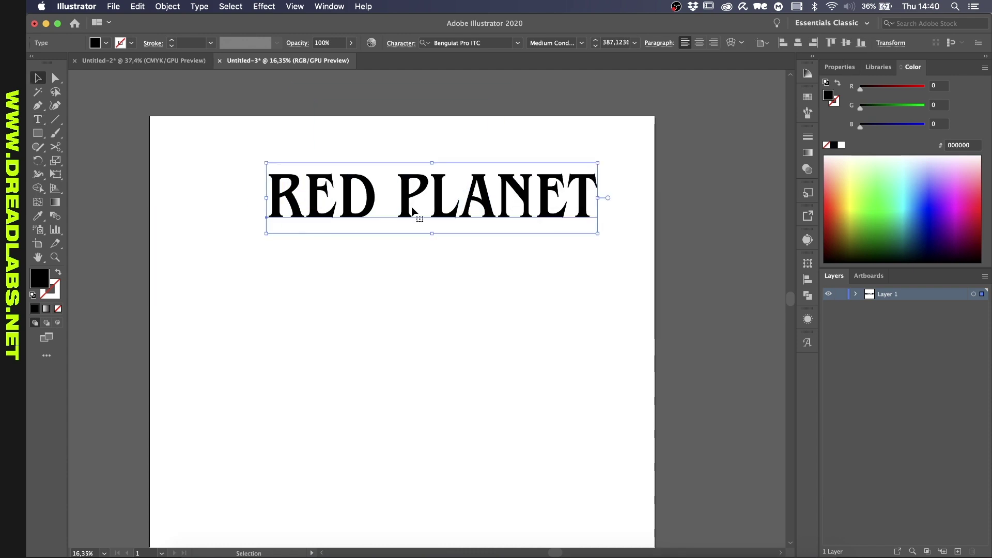
{"action": "left_click", "coordinate": [699, 42]}
{"action": "left_click_drag", "start_coordinate": [269, 209], "coordinate": [401, 259], "text": "shift"}
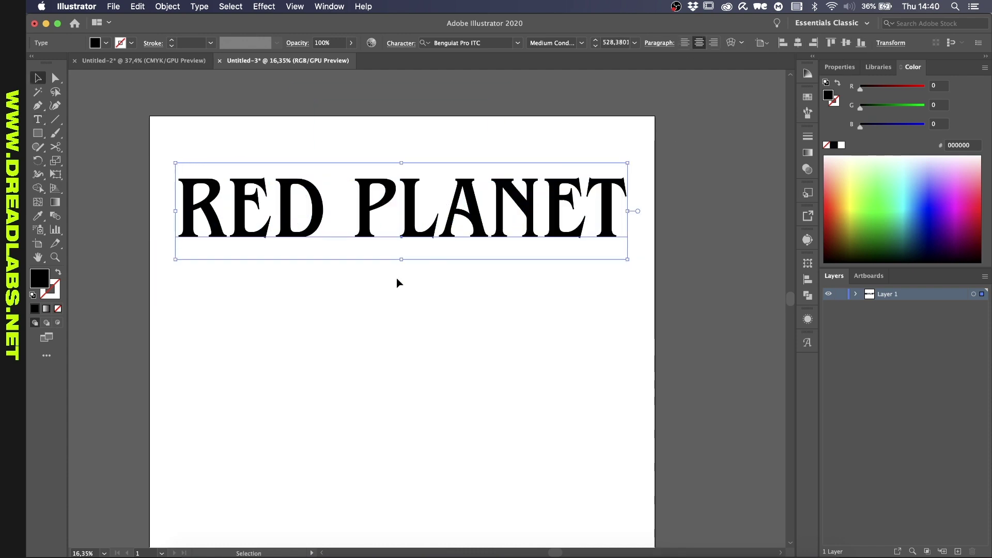
Convert the title to outlines and lengthen the left leg of the R and the stem of the final T downward
{"action": "right_click", "coordinate": [435, 222]}
{"action": "left_click", "coordinate": [474, 313]}
{"action": "key", "text": "a"}
{"action": "scroll", "coordinate": [187, 249], "scroll_direction": "up", "scroll_amount": 5, "text": "alt"}
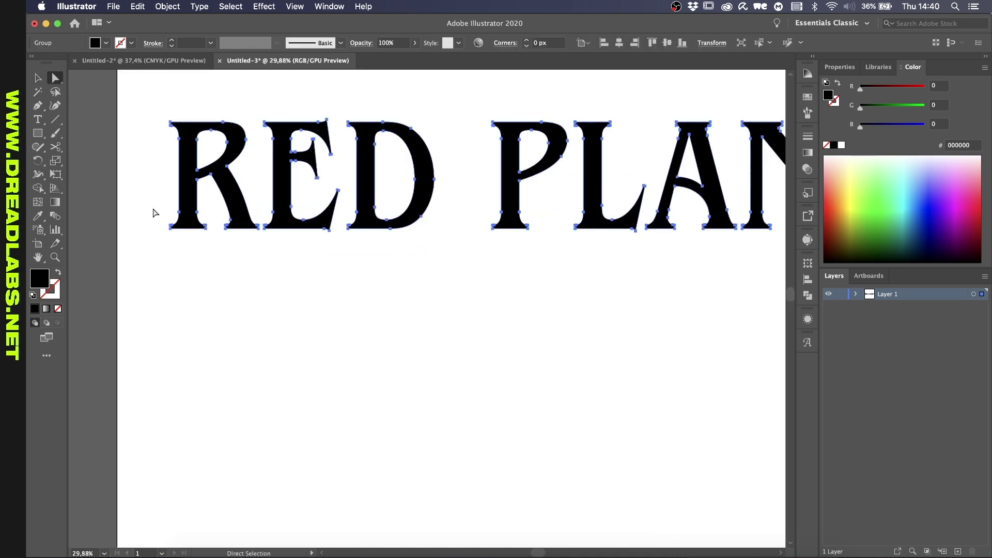
{"action": "left_click_drag", "start_coordinate": [154, 210], "coordinate": [213, 238]}
{"action": "scroll", "coordinate": [213, 238], "scroll_direction": "right", "scroll_amount": 6}
{"action": "scroll", "coordinate": [213, 242], "scroll_direction": "right", "scroll_amount": 3}
{"action": "left_click_drag", "start_coordinate": [457, 200], "coordinate": [517, 249], "text": "shift"}
{"action": "scroll", "coordinate": [517, 250], "scroll_direction": "down", "scroll_amount": 5, "text": "alt"}
{"action": "key", "text": "shift+Down"}
{"action": "key", "text": "shift+Down"}
{"action": "key", "text": "shift+Down"}
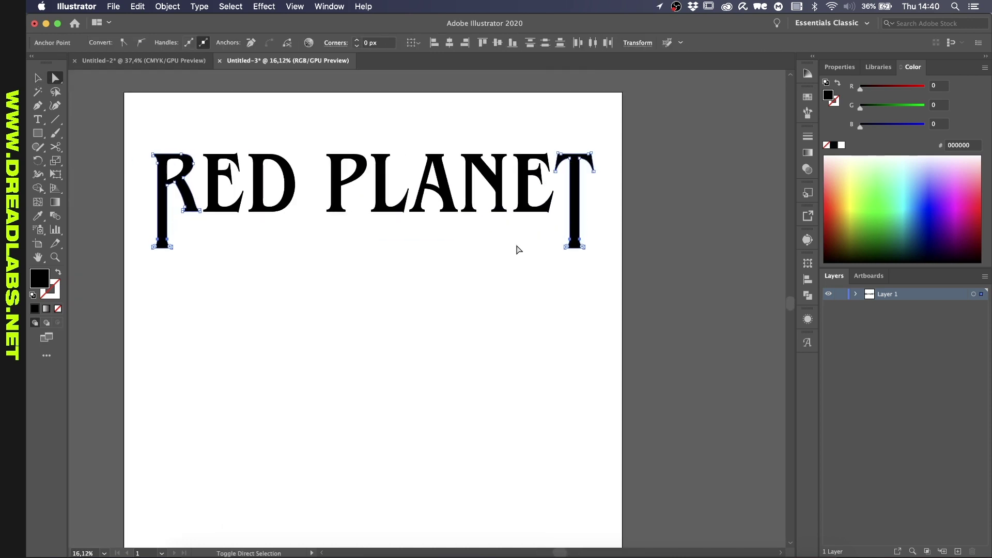
Try an Arc Lower warp on the grouped letters between the R and the final T, curving their bottoms upward
{"action": "key", "text": "v"}
{"action": "double_click", "coordinate": [531, 199]}
{"action": "left_click_drag", "start_coordinate": [526, 132], "coordinate": [210, 224]}
{"action": "left_click", "coordinate": [293, 6]}
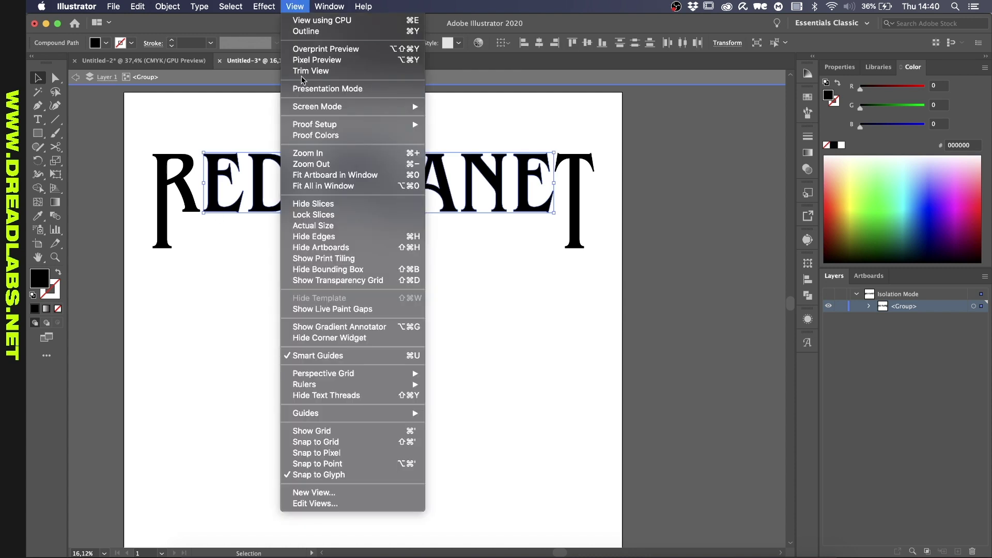
{"action": "mouse_move", "coordinate": [270, 6]}
{"action": "mouse_move", "coordinate": [313, 176]}
{"action": "left_click", "coordinate": [446, 188]}
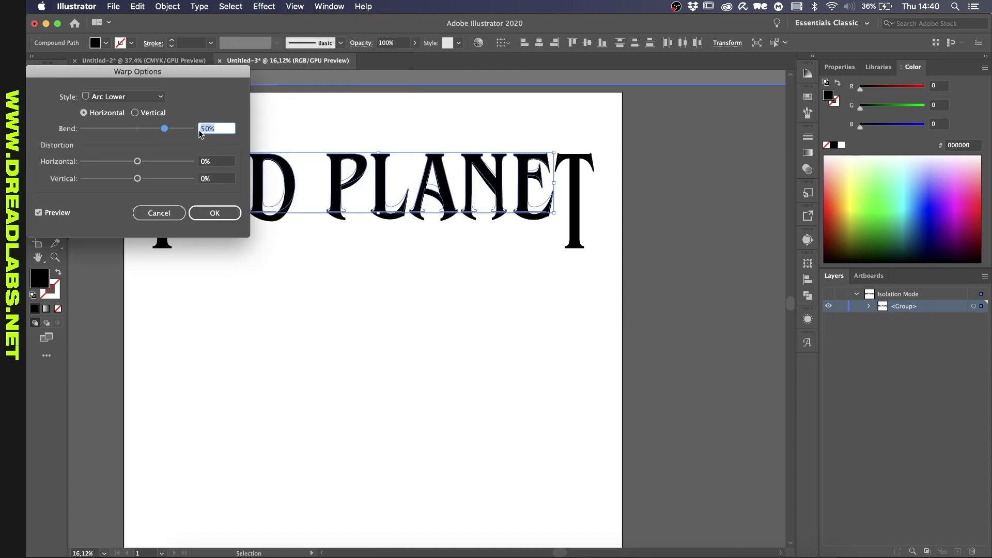
{"action": "key", "text": "Escape"}
{"action": "left_click", "coordinate": [264, 6]}
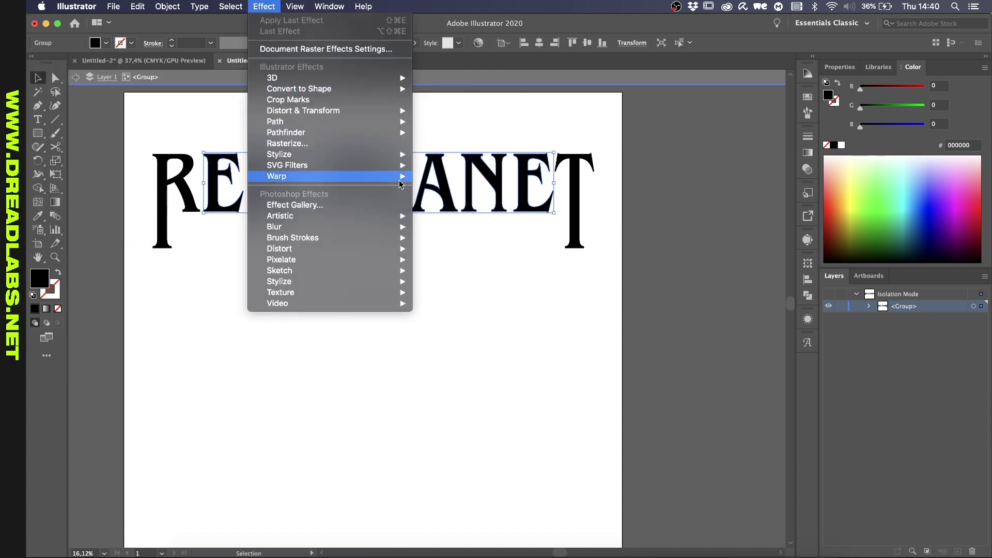
{"action": "left_click", "coordinate": [446, 187]}
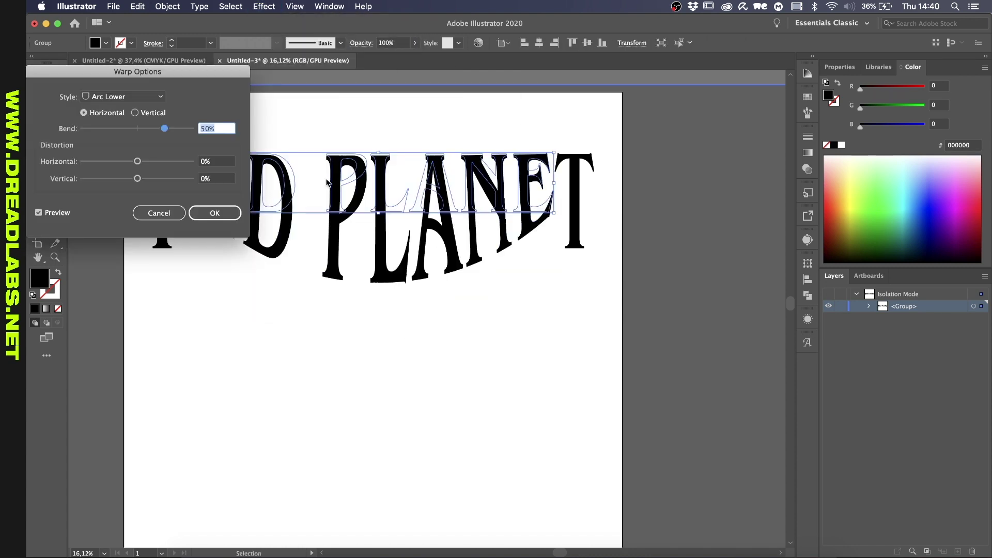
{"action": "left_click", "coordinate": [223, 213]}
{"action": "left_click", "coordinate": [257, 230]}
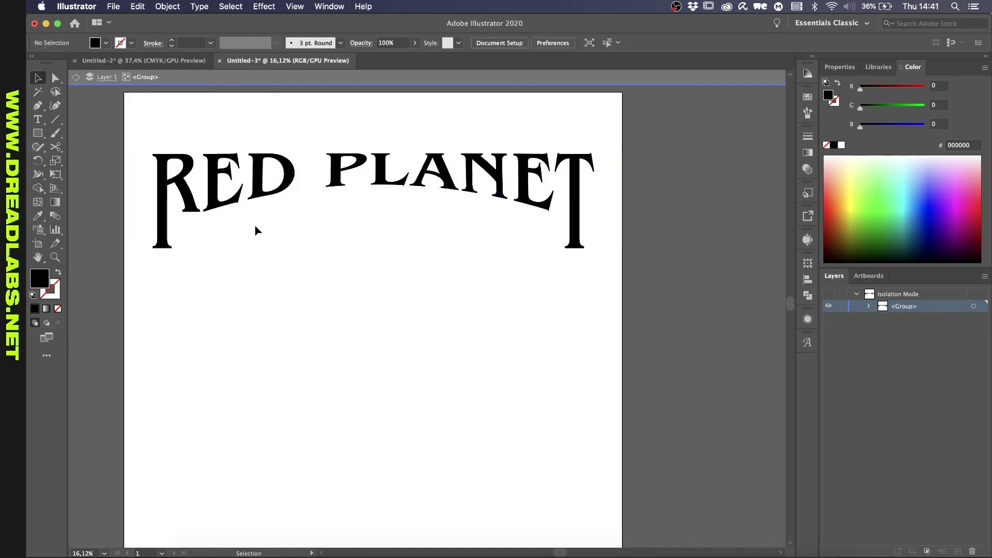
Undo the warp on the title's middle letters
{"action": "scroll", "coordinate": [257, 230], "scroll_direction": "up", "scroll_amount": 3, "text": "alt"}
{"action": "key", "text": "super+z"}
{"action": "scroll", "coordinate": [297, 241], "scroll_direction": "down", "scroll_amount": 2, "text": "alt"}
{"action": "left_click", "coordinate": [297, 241]}
Add the subtitle "- ENTER NEO RAVE VALHALLA -" beneath the title at about 98 pt
{"action": "key", "text": "t"}
{"action": "key", "text": "Escape"}
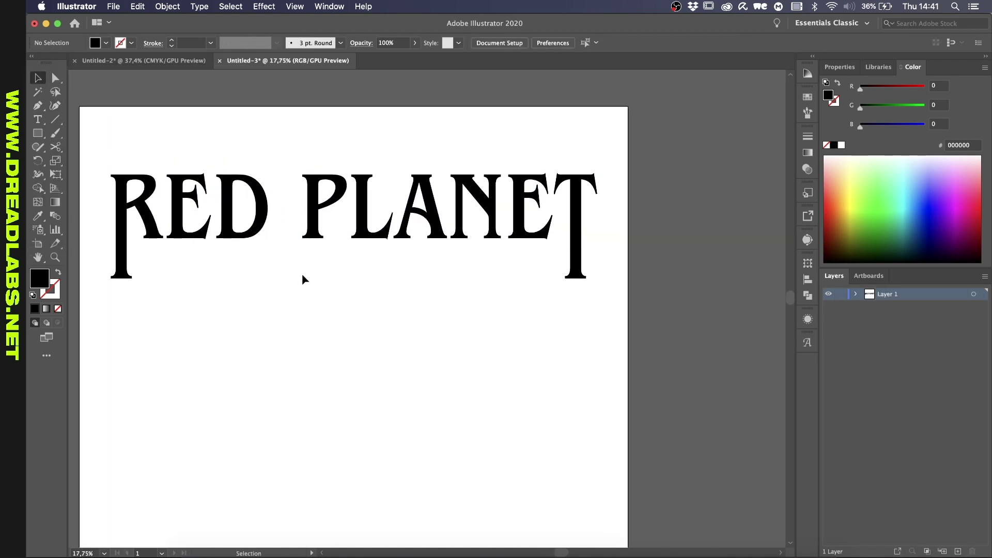
{"action": "left_click", "coordinate": [315, 261]}
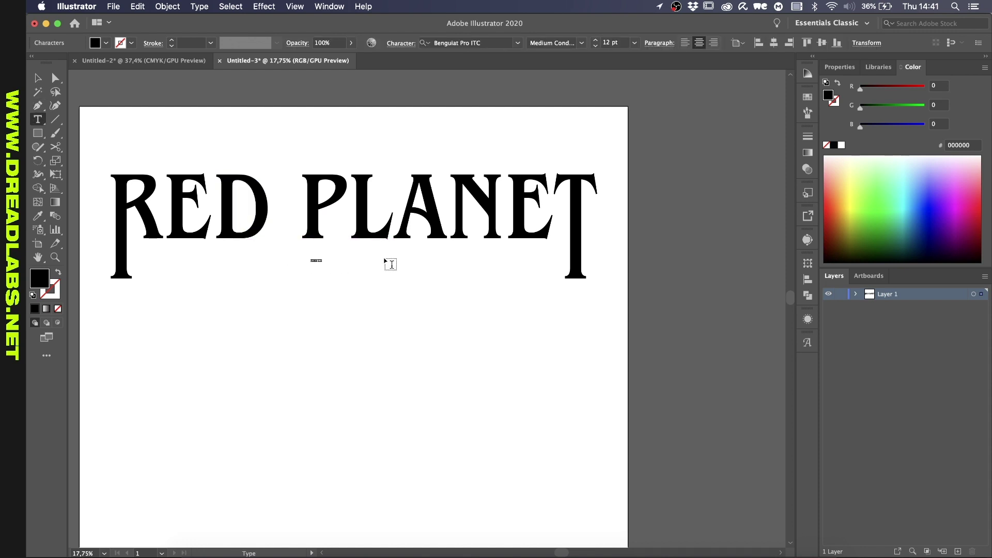
{"action": "left_click_drag", "start_coordinate": [321, 263], "coordinate": [364, 270], "text": "alt+shift+super"}
{"action": "type", "text": "NEO R"}
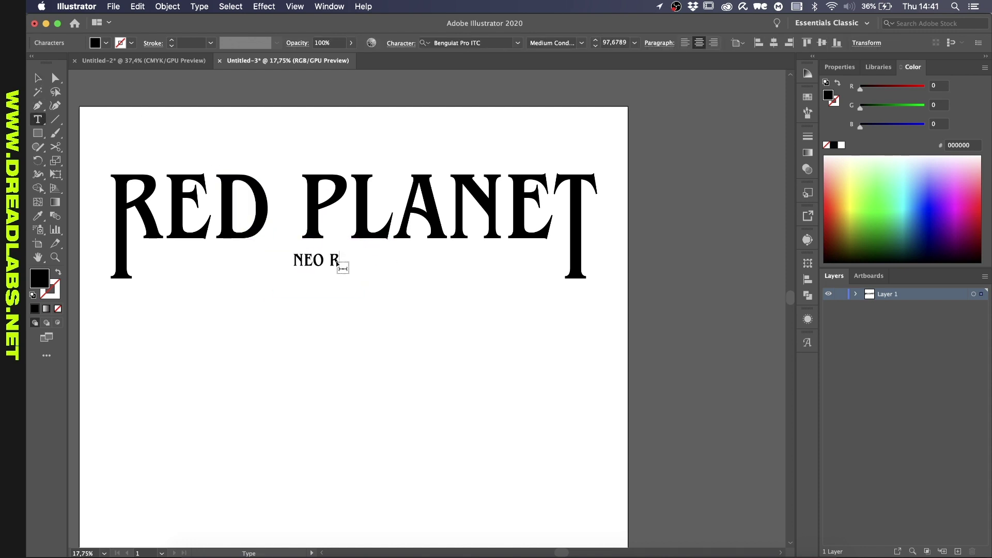
{"action": "type", "text": "AVE VAL"}
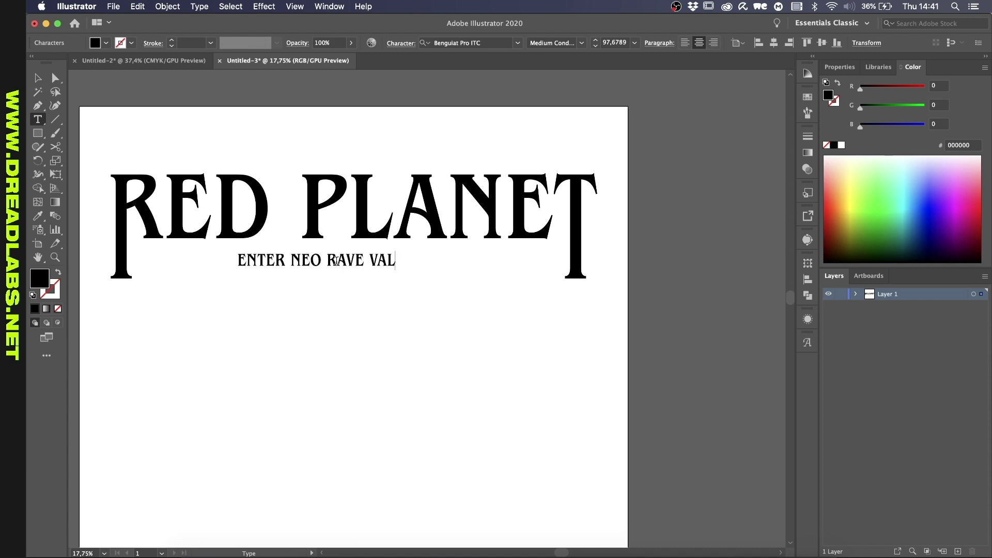
{"action": "type", "text": "HALLA -"}
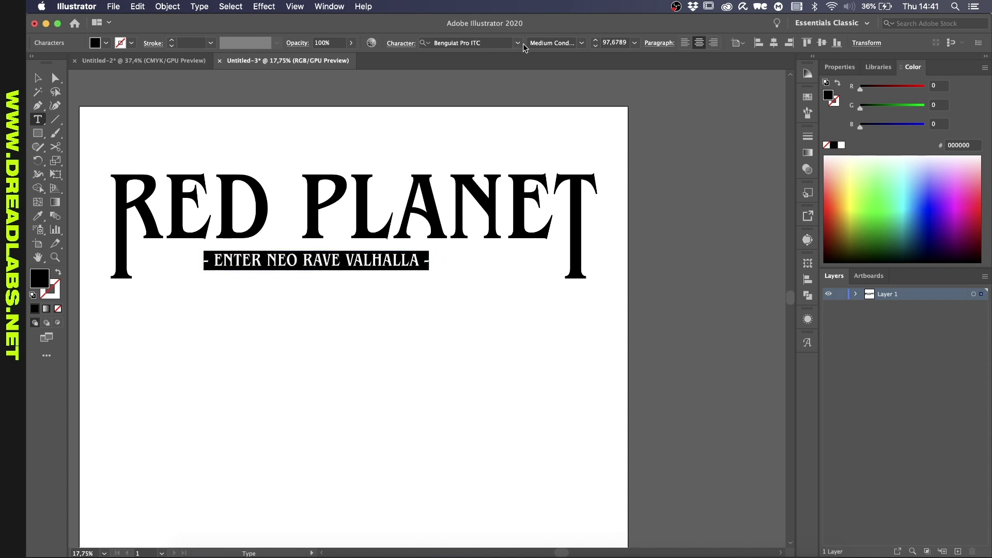
Set the subtitle's font to Akzidenz-Grotesk BQ Condensed A Bold
{"action": "left_click", "coordinate": [518, 42]}
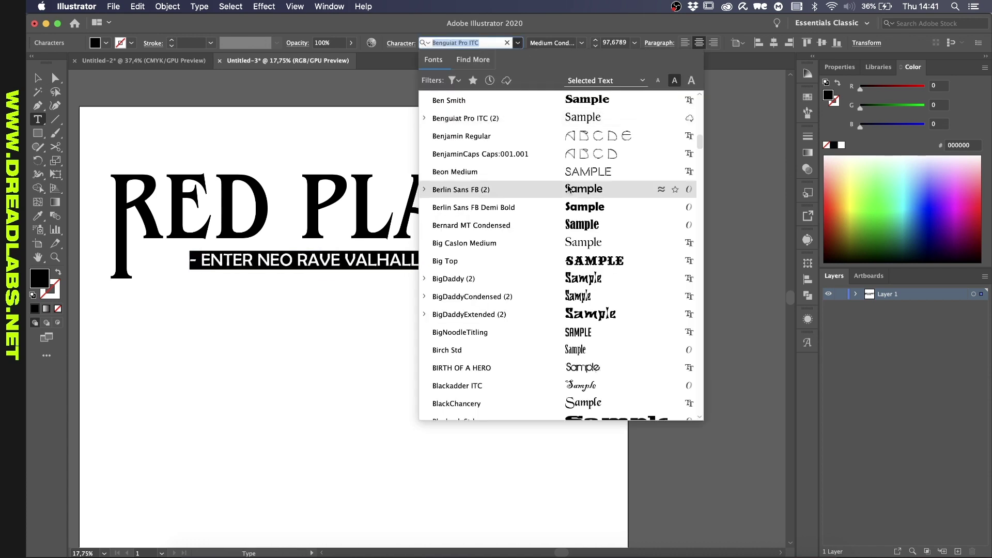
{"action": "scroll", "coordinate": [515, 114], "scroll_direction": "up", "scroll_amount": 4}
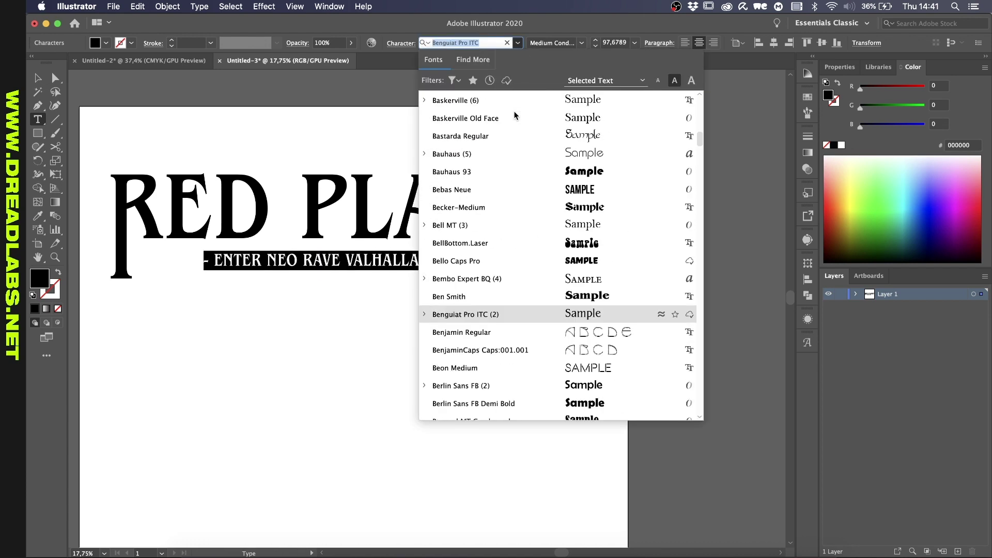
{"action": "scroll", "coordinate": [515, 115], "scroll_direction": "up", "scroll_amount": 15}
{"action": "scroll", "coordinate": [460, 332], "scroll_direction": "down", "scroll_amount": 4}
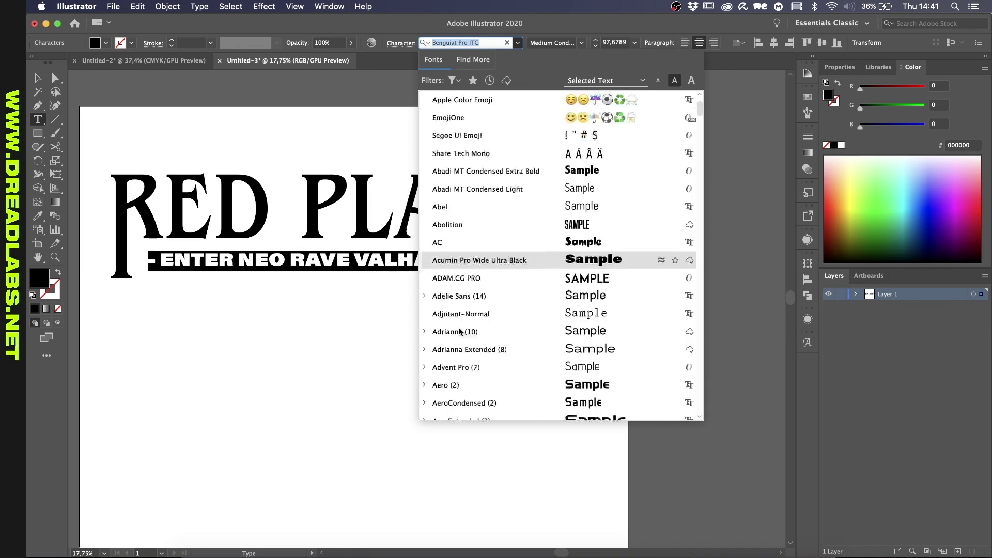
{"action": "scroll", "coordinate": [459, 332], "scroll_direction": "down", "scroll_amount": 5}
{"action": "left_click", "coordinate": [424, 332]}
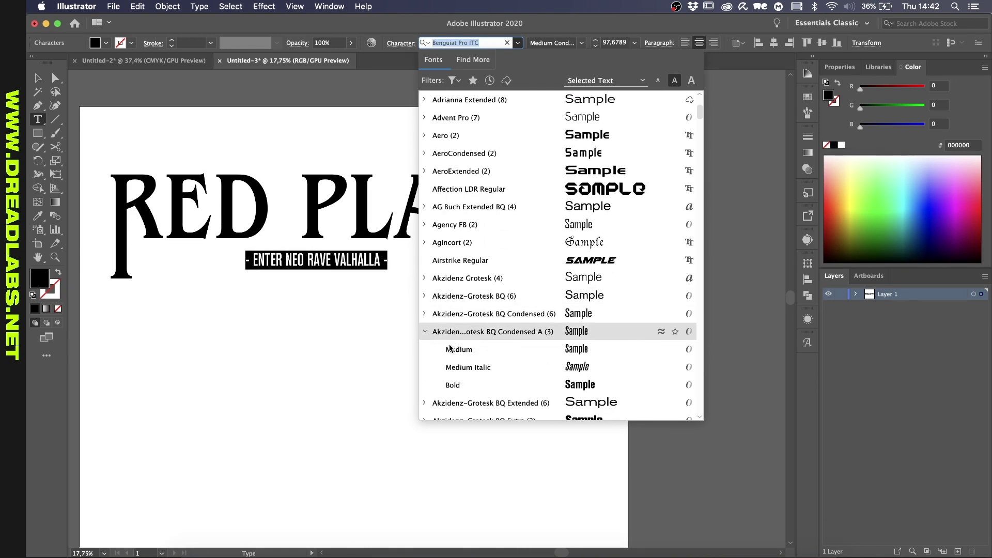
{"action": "left_click", "coordinate": [453, 385]}
Enlarge the subtitle to fit between the title's two long stems and convert it to outlines
{"action": "key", "text": "Escape"}
{"action": "left_click_drag", "start_coordinate": [352, 268], "coordinate": [351, 286]}
{"action": "scroll", "coordinate": [396, 270], "scroll_direction": "up", "scroll_amount": 2, "text": "alt"}
{"action": "right_click", "coordinate": [406, 300]}
{"action": "left_click", "coordinate": [444, 411]}
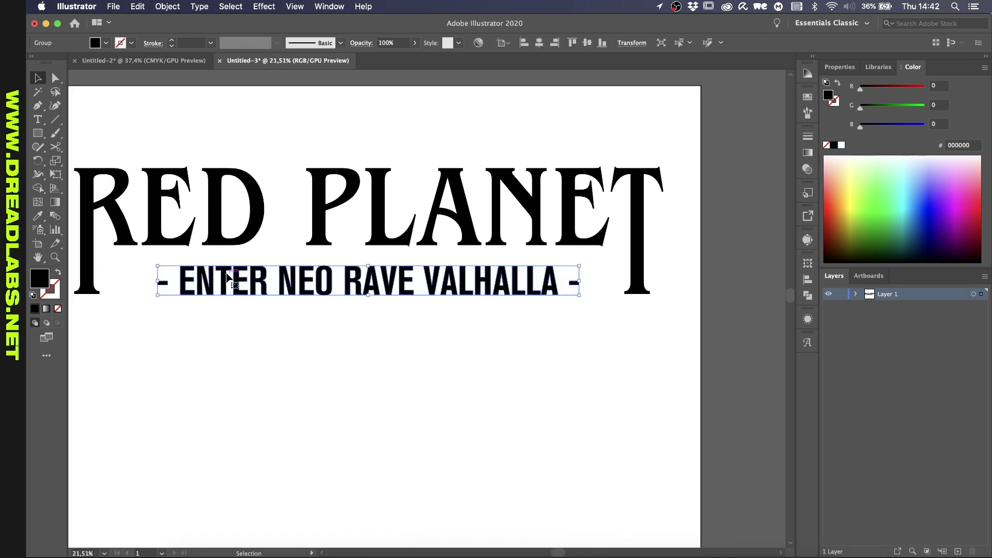
{"action": "left_click", "coordinate": [91, 290]}
{"action": "left_click", "coordinate": [513, 269]}
{"action": "left_click", "coordinate": [445, 343]}
Add the text "DREADLABS PRESENTS" above the title in Akzidenz-Grotesk BQ Extended Regular
{"action": "scroll", "coordinate": [445, 344], "scroll_direction": "up", "scroll_amount": 2}
{"action": "scroll", "coordinate": [445, 343], "scroll_direction": "left", "scroll_amount": 2}
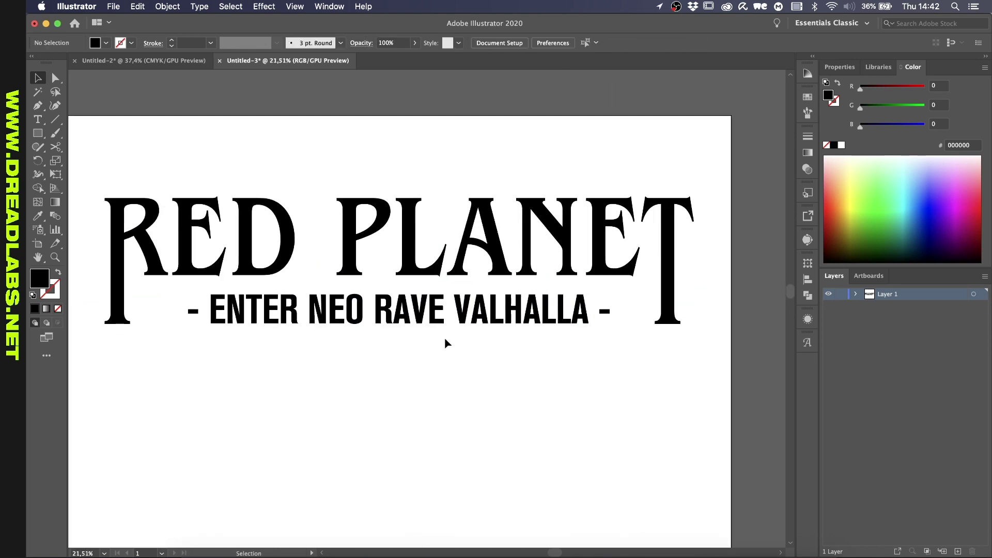
{"action": "key", "text": "t"}
{"action": "left_click", "coordinate": [405, 165]}
{"action": "key", "text": "super+z"}
{"action": "left_click", "coordinate": [383, 161]}
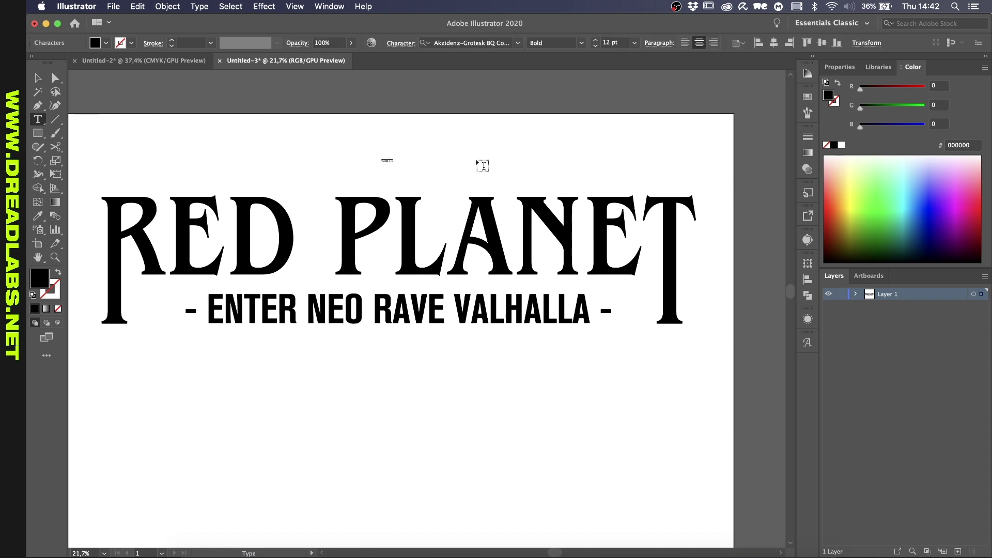
{"action": "left_click", "coordinate": [518, 45]}
{"action": "scroll", "coordinate": [509, 171], "scroll_direction": "down", "scroll_amount": 3}
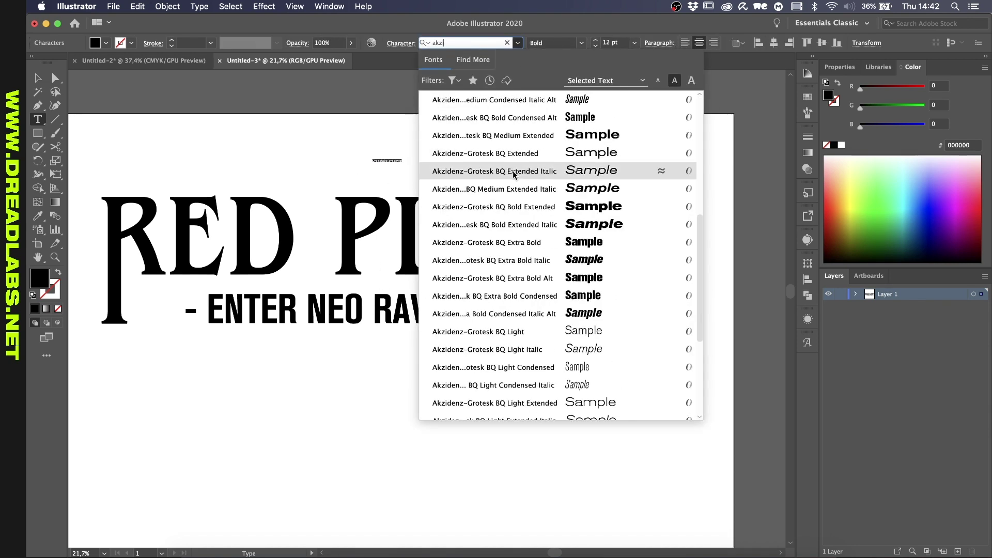
{"action": "left_click", "coordinate": [505, 150]}
{"action": "left_click", "coordinate": [401, 45]}
{"action": "left_click", "coordinate": [288, 162]}
{"action": "key", "text": "Escape"}
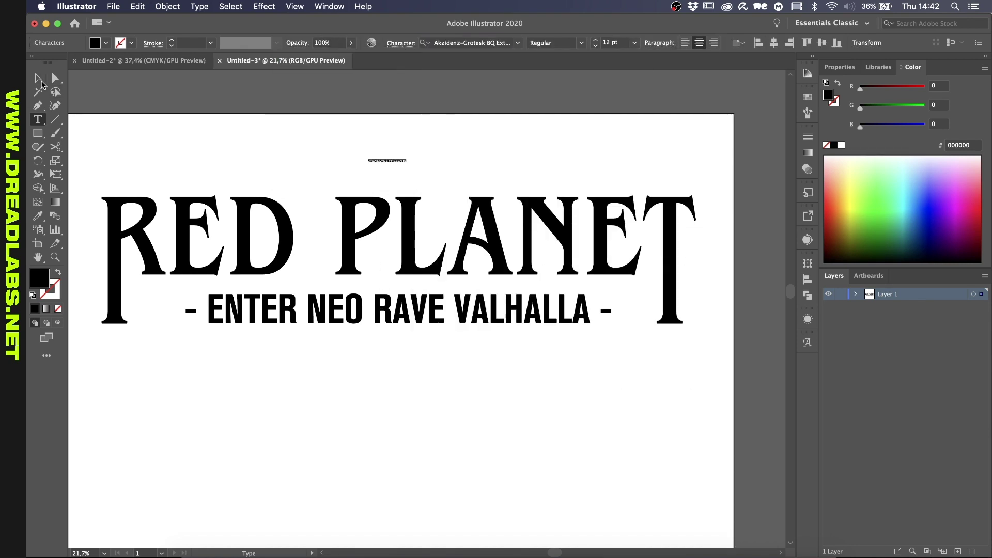
Enlarge the DREADLABS PRESENTS line to about 193 pt, spanning the artboard directly above the title
{"action": "key", "text": "Escape"}
{"action": "left_click_drag", "start_coordinate": [387, 164], "coordinate": [388, 197], "text": "shift"}
{"action": "left_click_drag", "start_coordinate": [530, 170], "coordinate": [696, 173], "text": "alt+shift"}
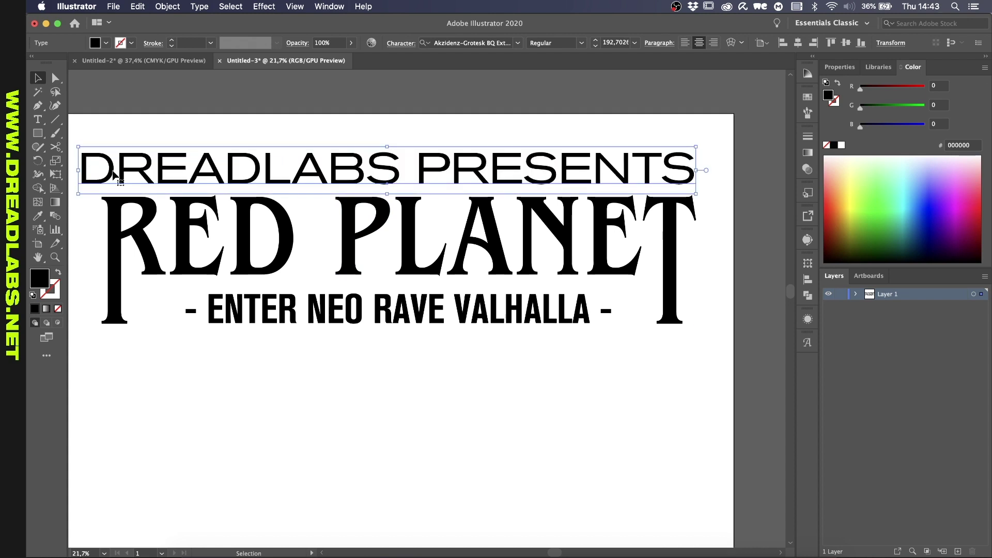
Reduce the DREADLABS PRESENTS line to 100 pt and widen its tracking to 380
{"action": "left_click_drag", "start_coordinate": [77, 171], "coordinate": [100, 171], "text": "shift"}
{"action": "left_click", "coordinate": [595, 46], "text": "shift"}
{"action": "left_click", "coordinate": [595, 47]}
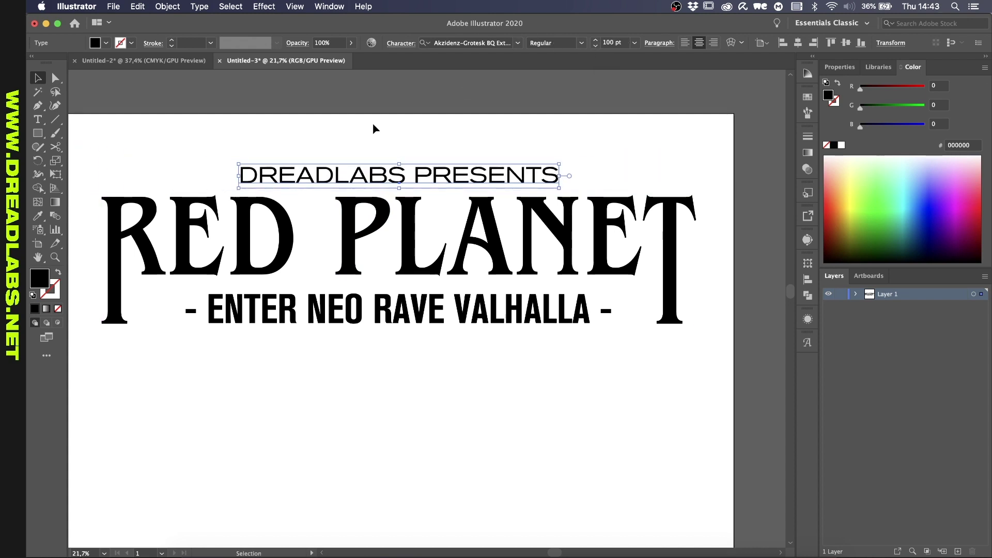
{"action": "left_click", "coordinate": [401, 43]}
{"action": "left_click", "coordinate": [360, 104]}
{"action": "left_click", "coordinate": [360, 104]}
Set the DREADLABS PRESENTS line to Medium weight, automatic leading and a 60 pt size
{"action": "left_click", "coordinate": [406, 77]}
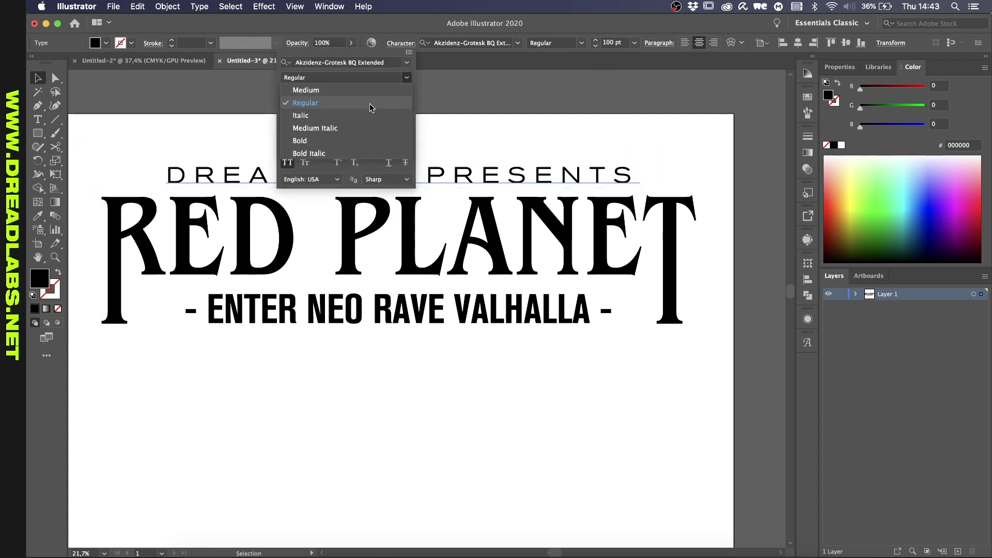
{"action": "left_click", "coordinate": [341, 91]}
{"action": "left_click", "coordinate": [406, 96]}
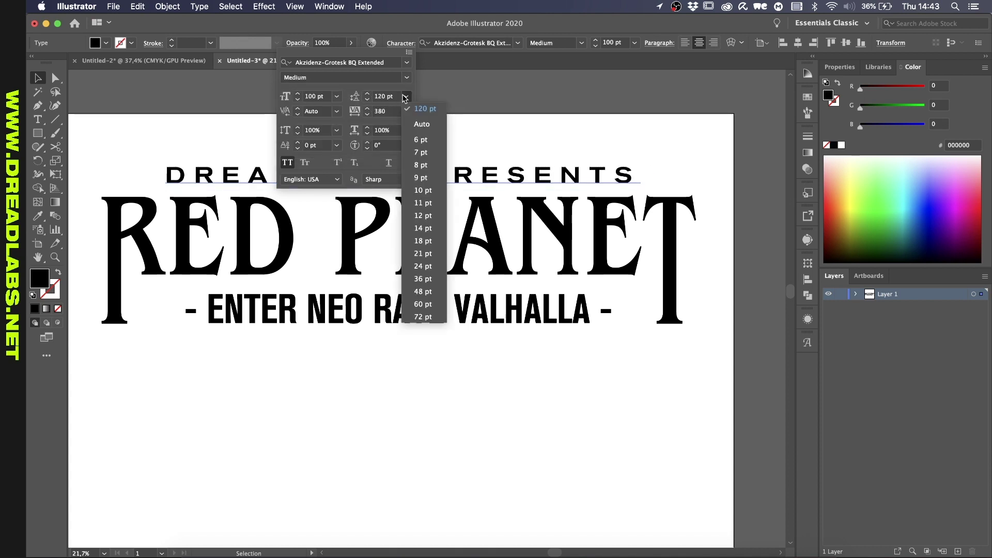
{"action": "left_click", "coordinate": [413, 124]}
{"action": "left_click", "coordinate": [297, 99]}
{"action": "left_click", "coordinate": [297, 99]}
{"action": "left_click", "coordinate": [298, 98]}
{"action": "left_click", "coordinate": [297, 99]}
Increase the tracking of the DREADLABS PRESENTS line to 1390 so it spreads across the title's width
{"action": "left_click", "coordinate": [390, 111]}
{"action": "left_click_drag", "start_coordinate": [390, 113], "coordinate": [319, 116]}
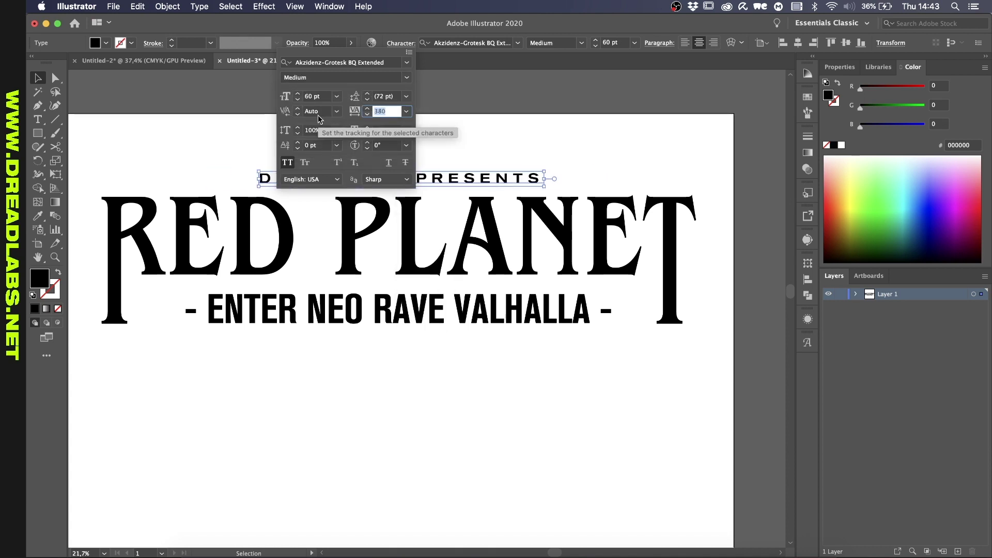
{"action": "key", "text": "shift+Up"}
{"action": "key", "text": "shift+Up"}
{"action": "key", "text": "shift+Up"}
{"action": "key", "text": "shift+Up"}
{"action": "key", "text": "shift+Up"}
{"action": "key", "text": "shift+Up"}
{"action": "key", "text": "shift+Up"}
{"action": "key", "text": "shift+Up"}
{"action": "key", "text": "shift+Up"}
{"action": "key", "text": "shift+Up"}
{"action": "key", "text": "shift+Up"}
{"action": "key", "text": "shift+Up"}
{"action": "key", "text": "shift+Up"}
{"action": "key", "text": "shift+Up"}
{"action": "key", "text": "shift+Up"}
{"action": "key", "text": "shift+Up"}
{"action": "key", "text": "shift+Up"}
{"action": "key", "text": "Up"}
{"action": "key", "text": "Up"}
{"action": "key", "text": "Up"}
{"action": "key", "text": "Up"}
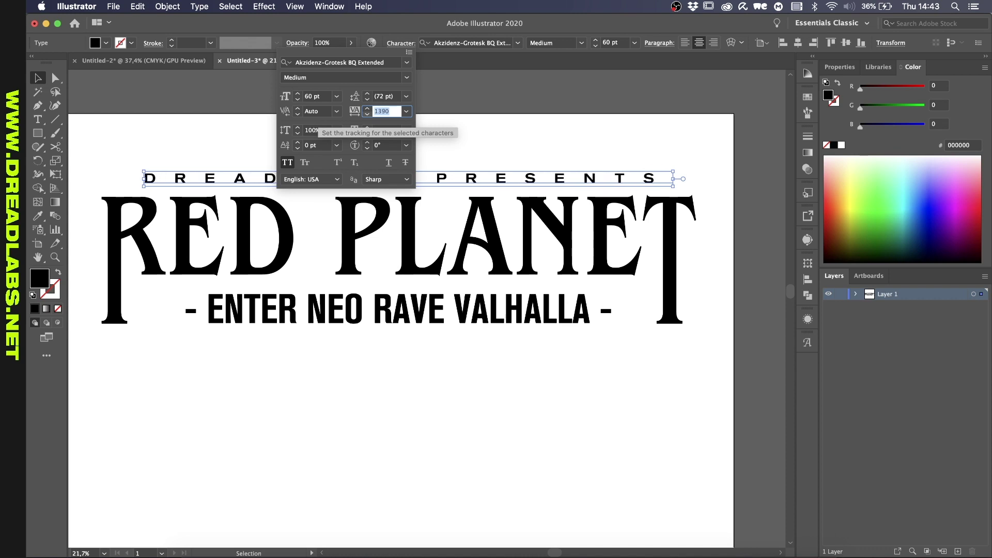
Convert the DREADLABS PRESENTS line to outlines and extend its end to the outer edge of the title's final T
{"action": "right_click", "coordinate": [455, 190]}
{"action": "left_click", "coordinate": [485, 280]}
{"action": "scroll", "coordinate": [485, 282], "scroll_direction": "up", "scroll_amount": 5, "text": "alt"}
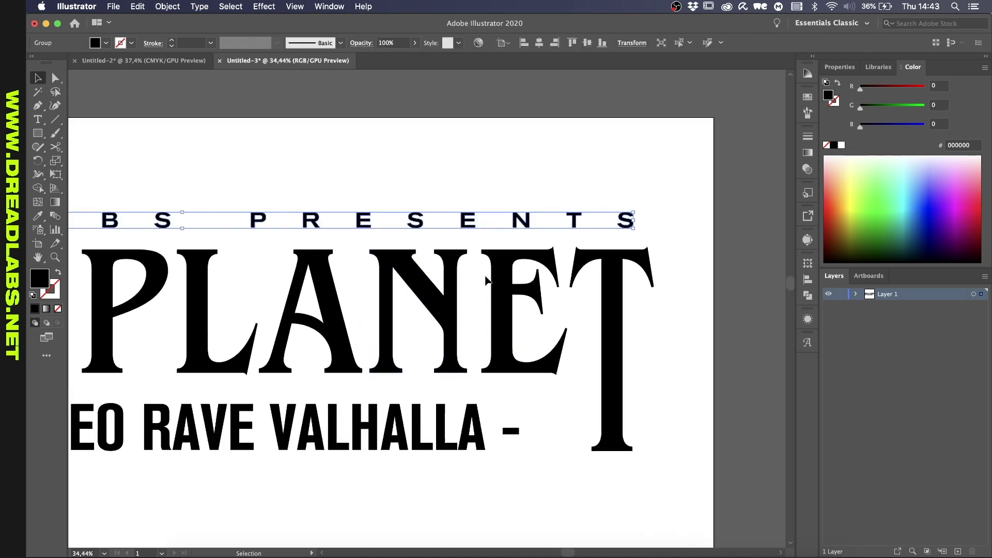
{"action": "left_click_drag", "start_coordinate": [644, 221], "coordinate": [677, 223]}
Draw a vertical reference line up from the R's long stem and extend the DREADLABS PRESENTS line's start to it
{"action": "scroll", "coordinate": [579, 236], "scroll_direction": "left", "scroll_amount": 10}
{"action": "key", "text": "p"}
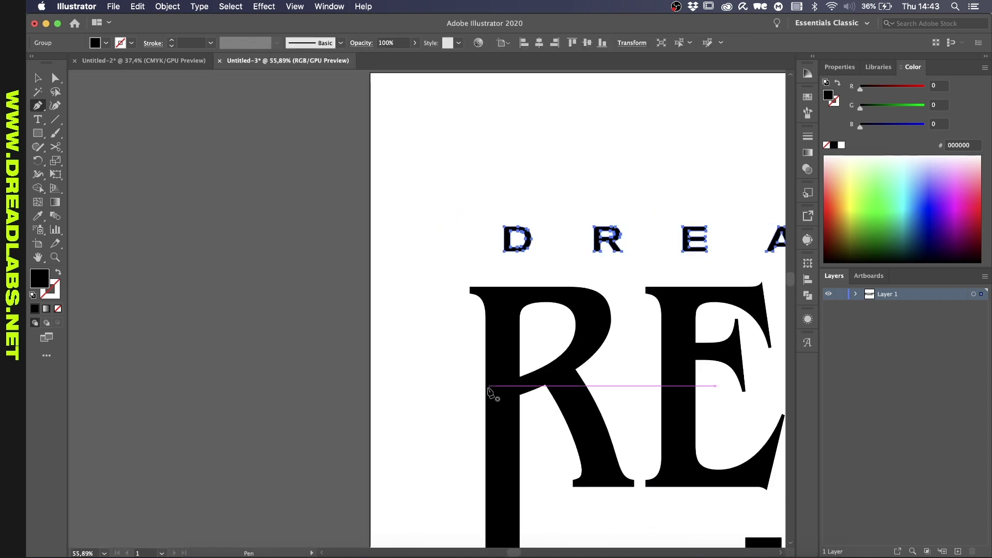
{"action": "left_click", "coordinate": [486, 388]}
{"action": "left_click", "coordinate": [485, 140]}
{"action": "key", "text": "v"}
{"action": "left_click", "coordinate": [512, 239]}
{"action": "left_click_drag", "start_coordinate": [505, 239], "coordinate": [485, 239], "text": "shift"}
{"action": "left_click", "coordinate": [441, 180]}
Draw a small spiral between the R's long stem and the subtitle, with a black stroke and no fill
{"action": "scroll", "coordinate": [441, 181], "scroll_direction": "down", "scroll_amount": 5, "text": "alt"}
{"action": "scroll", "coordinate": [441, 181], "scroll_direction": "right", "scroll_amount": 5}
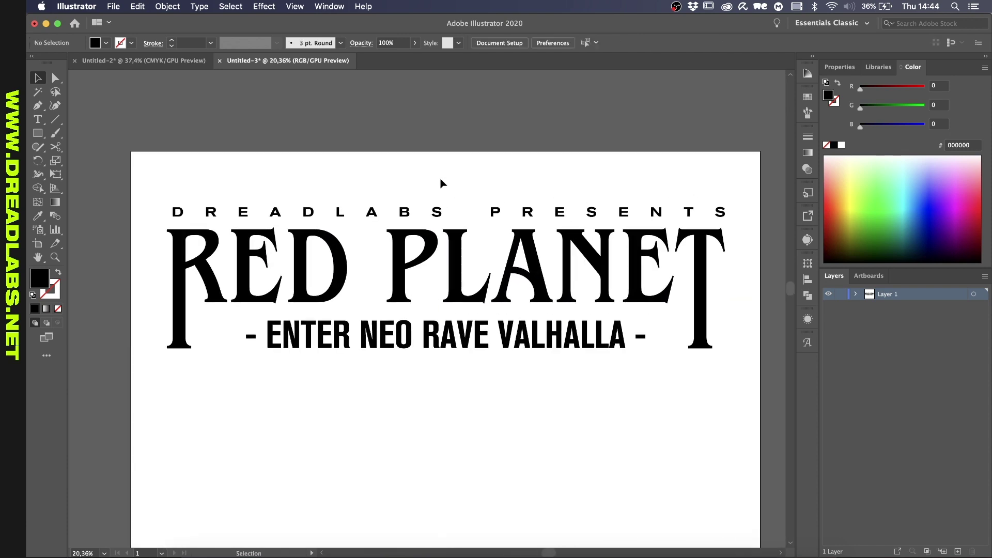
{"action": "scroll", "coordinate": [181, 321], "scroll_direction": "up", "scroll_amount": 4, "text": "alt"}
{"action": "left_click_drag", "start_coordinate": [55, 118], "coordinate": [103, 149]}
{"action": "mouse_move", "coordinate": [266, 355]}
{"action": "left_mouse_down"}
{"action": "mouse_move", "coordinate": [276, 339]}
{"action": "mouse_move", "coordinate": [265, 380]}
{"action": "left_mouse_up"}
{"action": "key", "text": "shift+x"}
{"action": "key", "text": "v"}
{"action": "left_click", "coordinate": [293, 368]}
Thicken the spiral's stroke and convert it to a filled outline shape
{"action": "scroll", "coordinate": [293, 368], "scroll_direction": "up", "scroll_amount": 4, "text": "alt"}
{"action": "left_click", "coordinate": [229, 359]}
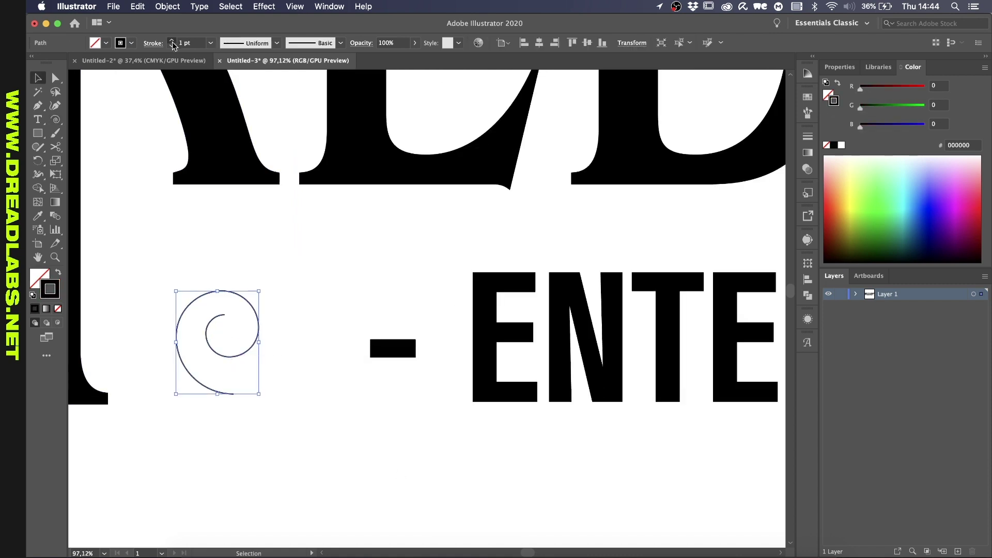
{"action": "left_click", "coordinate": [171, 40], "text": "shift"}
{"action": "key", "text": "super+shift+o"}
Center the spiral vertically on the subtitle, using the subtitle as the key object
{"action": "left_click", "coordinate": [389, 345], "text": "shift"}
{"action": "left_click", "coordinate": [392, 349]}
{"action": "left_click", "coordinate": [586, 43]}
{"action": "left_click", "coordinate": [323, 223]}
Stretch the spiral upward and downward to match the subtitle's letter height
{"action": "left_click", "coordinate": [230, 287]}
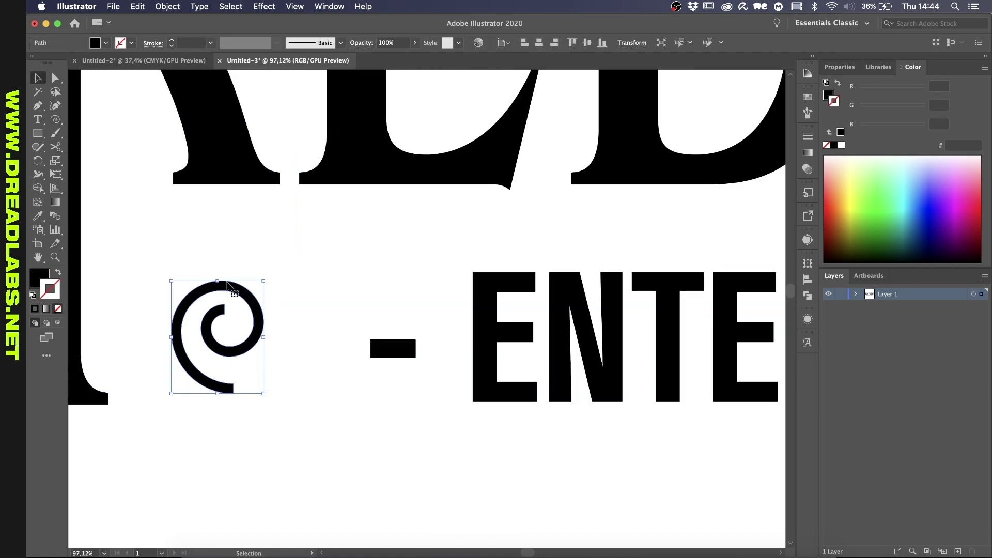
{"action": "left_click_drag", "start_coordinate": [217, 280], "coordinate": [222, 272], "text": "shift"}
{"action": "left_click_drag", "start_coordinate": [217, 394], "coordinate": [215, 405], "text": "shift"}
{"action": "scroll", "coordinate": [271, 406], "scroll_direction": "up", "scroll_amount": 5, "text": "alt"}
{"action": "left_click_drag", "start_coordinate": [275, 402], "coordinate": [301, 402]}
{"action": "left_click", "coordinate": [353, 425]}
Draw a short vertical reference line below the subtitle and center it horizontally on the artboard
{"action": "scroll", "coordinate": [353, 425], "scroll_direction": "down", "scroll_amount": 6, "text": "alt"}
{"action": "left_click", "coordinate": [340, 412]}
{"action": "scroll", "coordinate": [339, 411], "scroll_direction": "right", "scroll_amount": 5}
{"action": "key", "text": "l"}
{"action": "scroll", "coordinate": [452, 417], "scroll_direction": "down", "scroll_amount": 5, "text": "alt"}
{"action": "left_click", "coordinate": [510, 432], "text": "super"}
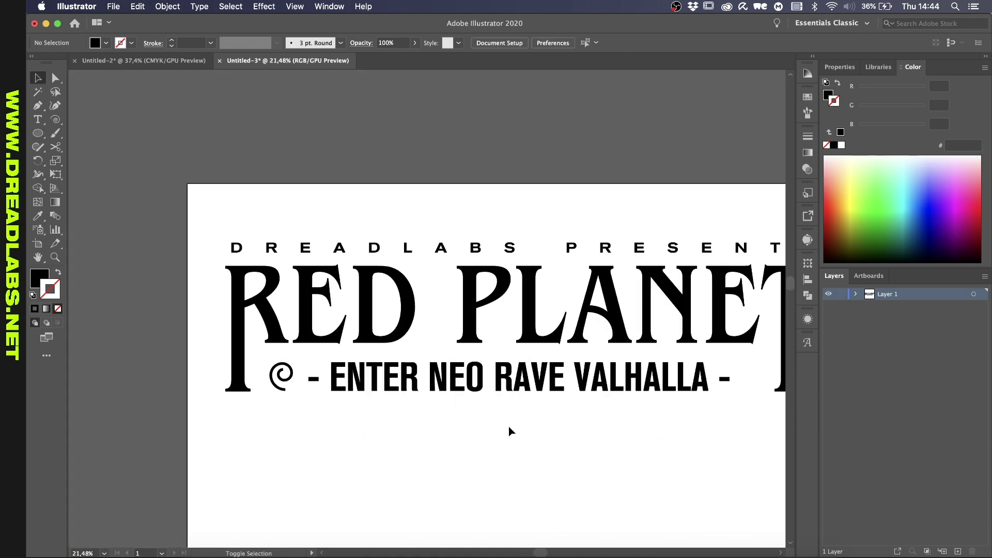
{"action": "key", "text": "p"}
{"action": "key", "text": "shift+x"}
{"action": "left_click", "coordinate": [510, 428]}
{"action": "left_click", "coordinate": [510, 505], "text": "shift"}
{"action": "key", "text": "v"}
{"action": "left_click", "coordinate": [539, 42]}
Reflect a copy of the spiral across the vertical reference line to the subtitle's other end and delete the line
{"action": "left_click", "coordinate": [289, 376], "text": "shift"}
{"action": "key", "text": "o"}
{"action": "left_click", "coordinate": [519, 505]}
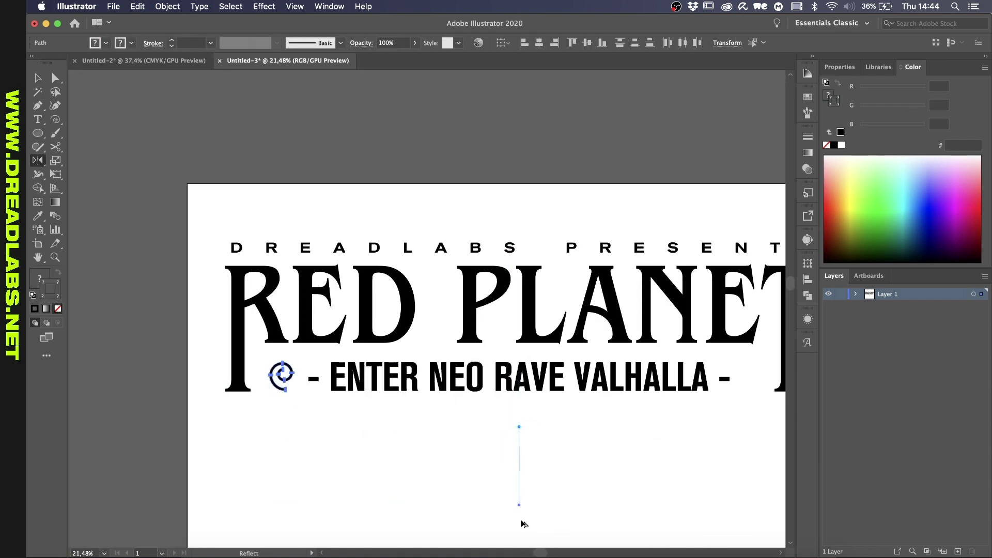
{"action": "left_click", "coordinate": [521, 522], "text": "alt+shift"}
{"action": "key", "text": "v"}
{"action": "left_click_drag", "start_coordinate": [461, 456], "coordinate": [566, 446]}
{"action": "key", "text": "BackSpace"}
Center the lettering horizontally on the artboard
{"action": "scroll", "coordinate": [567, 446], "scroll_direction": "down", "scroll_amount": 6, "text": "alt"}
{"action": "scroll", "coordinate": [567, 445], "scroll_direction": "up", "scroll_amount": 2, "text": "alt"}
{"action": "scroll", "coordinate": [516, 352], "scroll_direction": "down", "scroll_amount": 3}
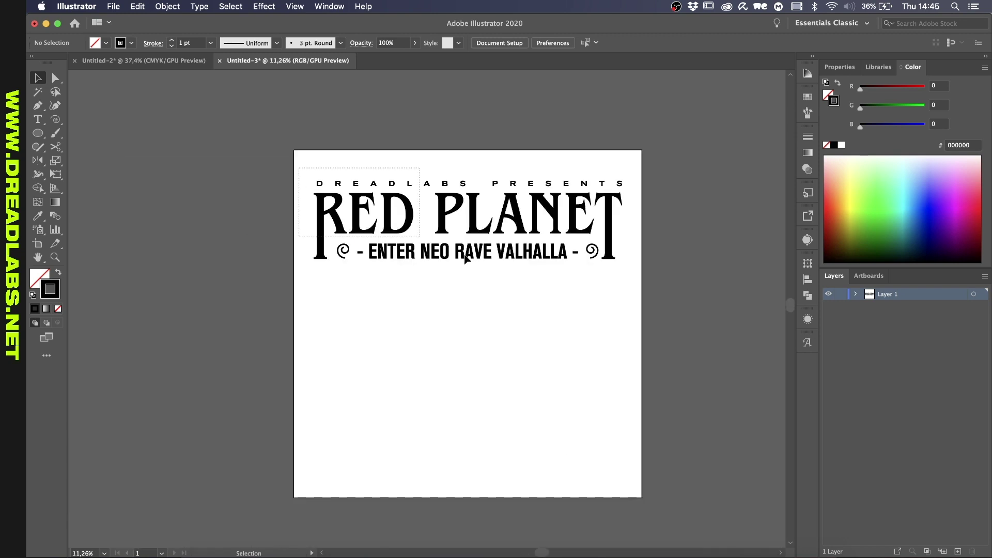
{"action": "left_click", "coordinate": [467, 257]}
{"action": "left_click", "coordinate": [539, 43]}
{"action": "left_click", "coordinate": [426, 172]}
Draw a black square as wide as the margin between the artboard's edge and the lettering's first D
{"action": "scroll", "coordinate": [305, 132], "scroll_direction": "up", "scroll_amount": 8, "text": "alt"}
{"action": "key", "text": "m"}
{"action": "scroll", "coordinate": [423, 183], "scroll_direction": "down", "scroll_amount": 2}
{"action": "left_click_drag", "start_coordinate": [385, 365], "coordinate": [265, 255], "text": "shift"}
Align the grouped square and lettering to the artboard's top edge, ungroup them and delete the square
{"action": "key", "text": "v"}
{"action": "left_click", "coordinate": [461, 488], "text": "shift"}
{"action": "key", "text": "super+g"}
{"action": "left_click", "coordinate": [571, 43]}
{"action": "key", "text": "super+shift+g"}
{"action": "left_click", "coordinate": [362, 176]}
{"action": "left_click", "coordinate": [300, 251]}
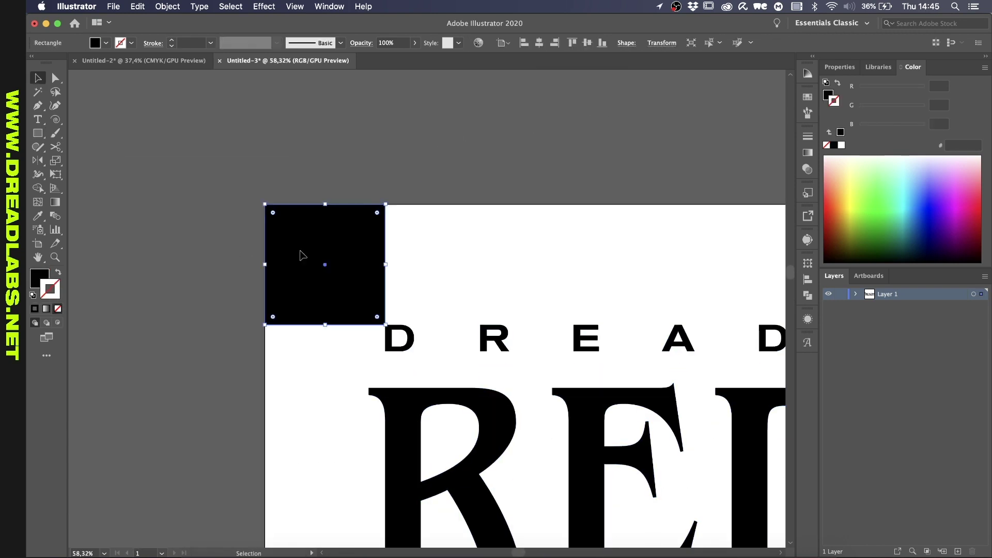
{"action": "key", "text": "BackSpace"}
Add the two-line text "MONDAY 26TH OF OCTOBER / UNDISCLOSED LOCATION" near the artboard's lower edge
{"action": "scroll", "coordinate": [301, 251], "scroll_direction": "down", "scroll_amount": 8, "text": "alt"}
{"action": "scroll", "coordinate": [300, 252], "scroll_direction": "down", "scroll_amount": 3}
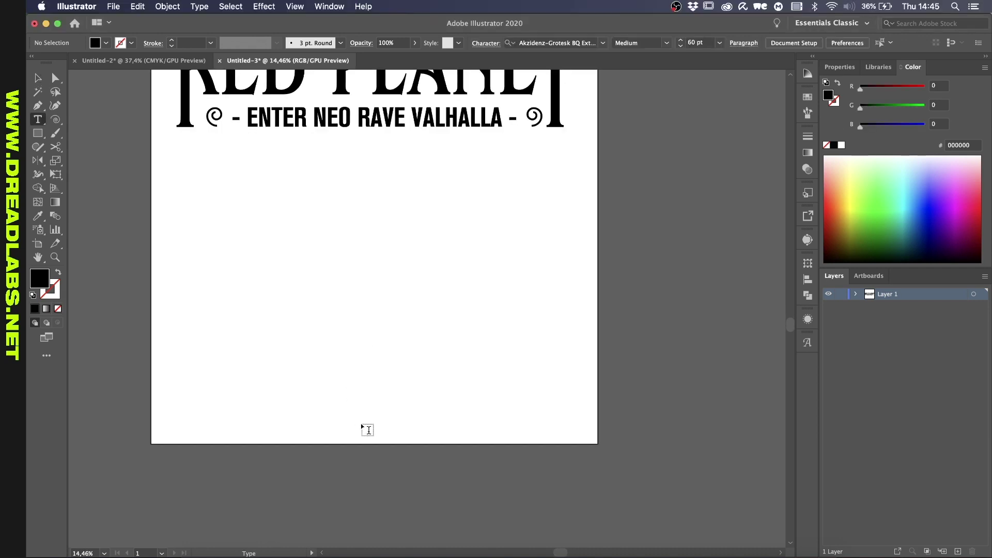
{"action": "left_click", "coordinate": [368, 422]}
{"action": "type", "text": "MONDAY"}
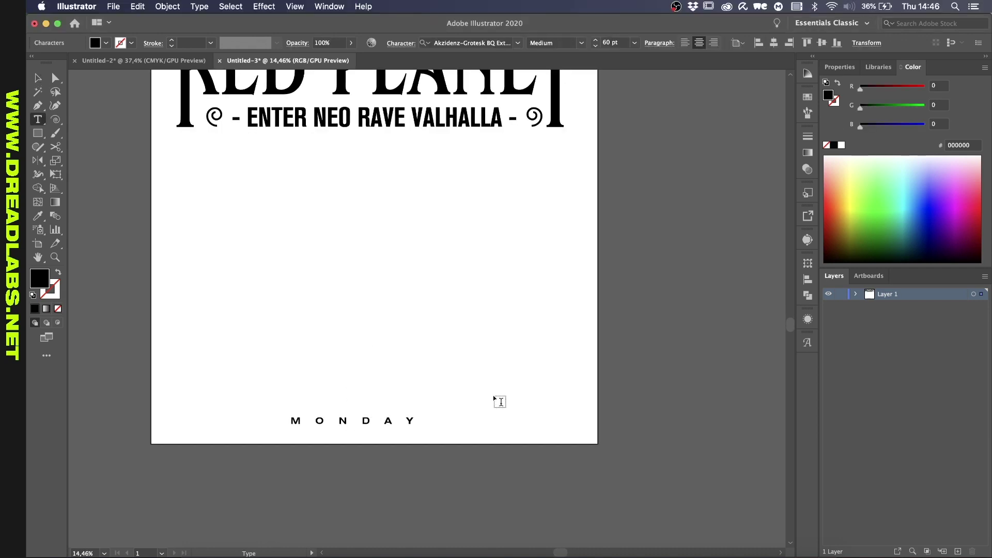
{"action": "type", "text": " 26TH OF OCTOBER"}
{"action": "key", "text": "Return"}
{"action": "type", "text": "DI"}
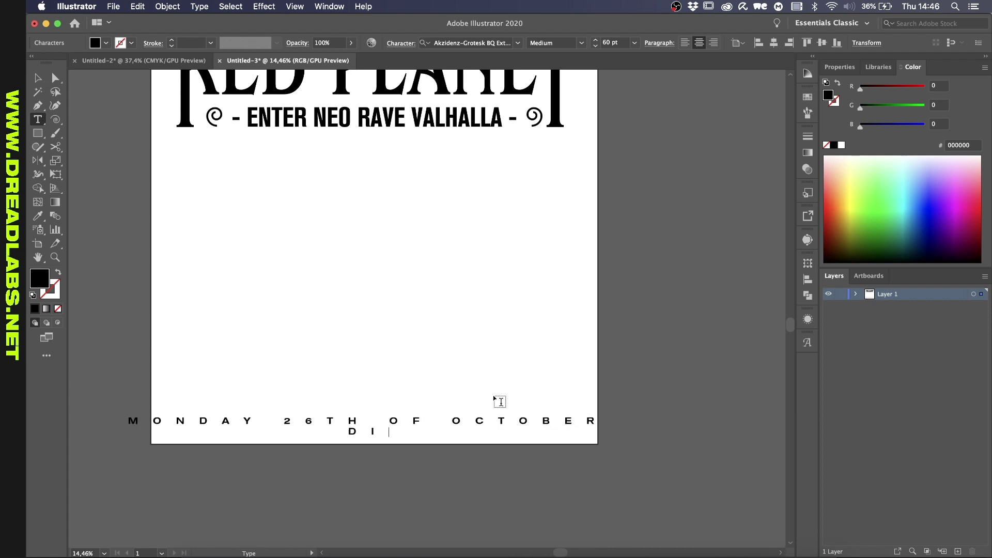
{"action": "key", "text": "super+Tab"}
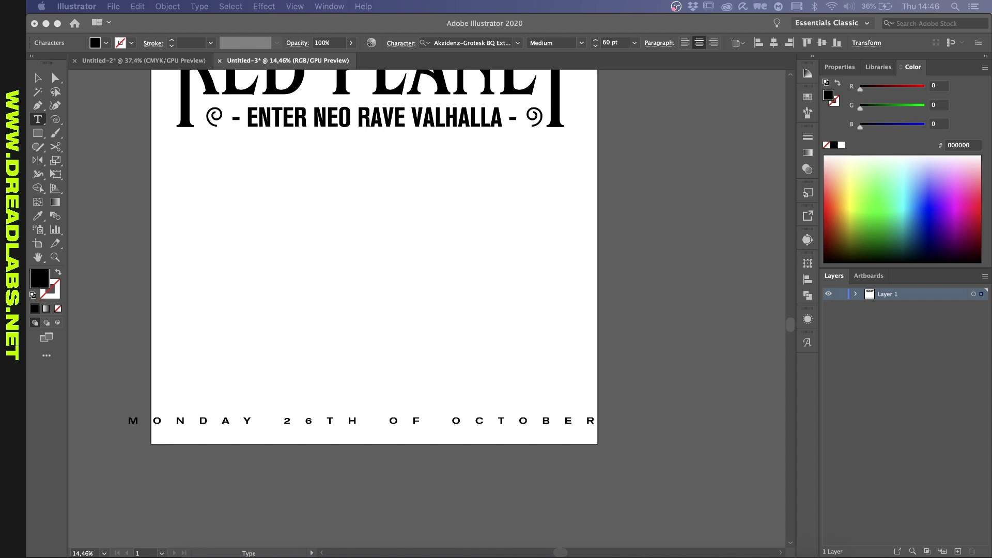
{"action": "left_click", "coordinate": [382, 420]}
{"action": "type", "text": "D LOCATION"}
Set the tracking of both event text lines to 0
{"action": "key", "text": "super+a"}
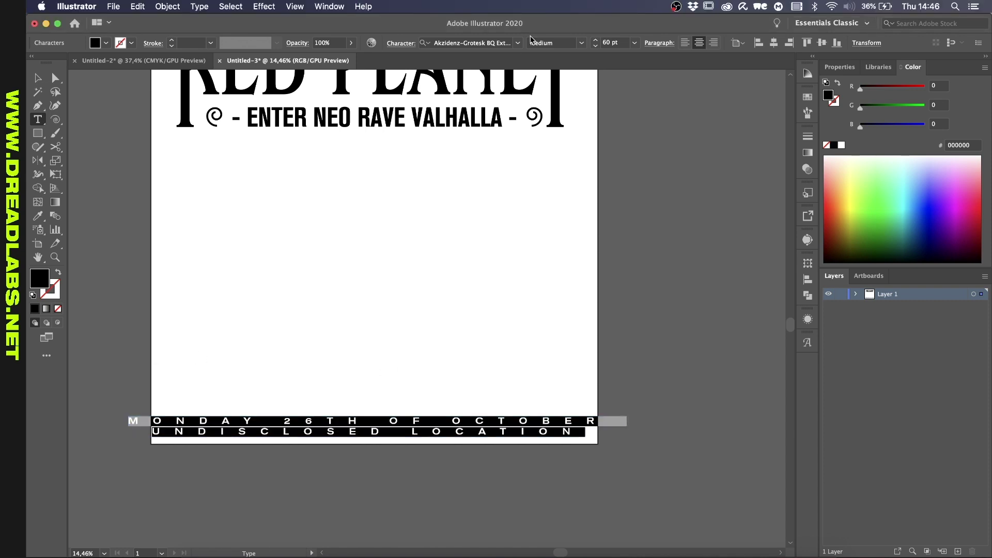
{"action": "left_click", "coordinate": [401, 43]}
{"action": "double_click", "coordinate": [385, 113]}
{"action": "type", "text": "0"}
{"action": "key", "text": "Return"}
{"action": "left_click", "coordinate": [37, 78]}
{"action": "key", "text": "super+0"}
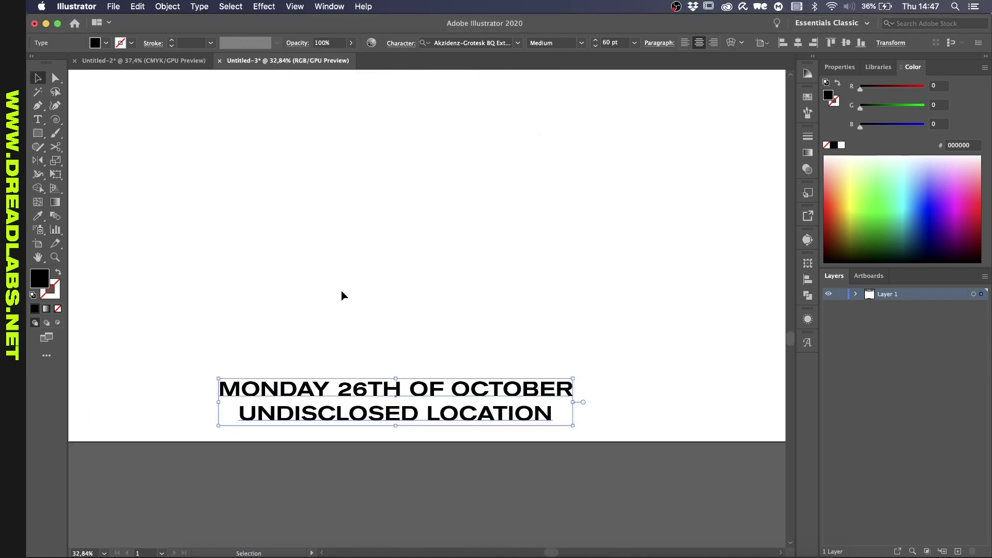
Set the event text in Benguiat Pro ITC Medium Condensed and center it horizontally on the artboard
{"action": "left_click", "coordinate": [399, 44]}
{"action": "type", "text": "benguiat"}
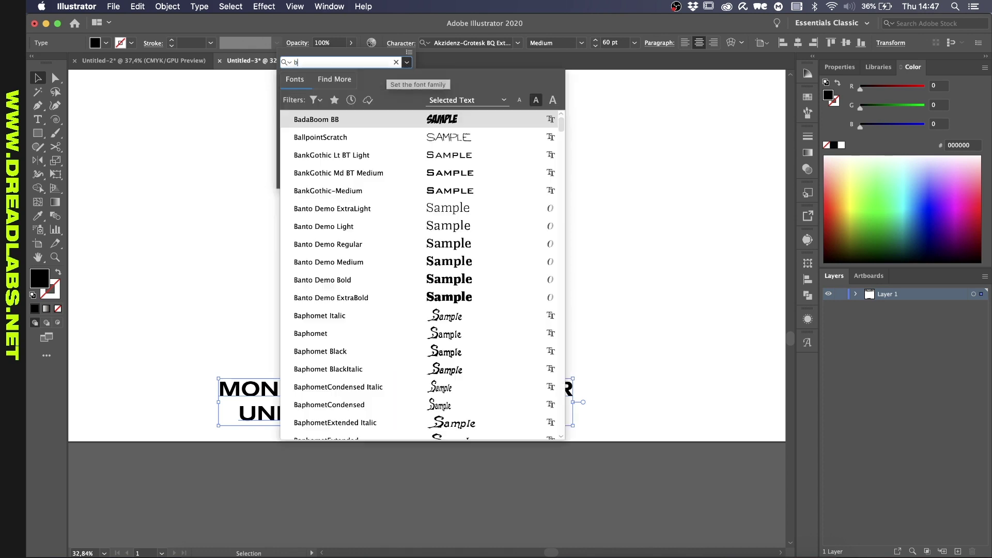
{"action": "left_click", "coordinate": [395, 136]}
{"action": "left_click", "coordinate": [798, 43]}
Set the UNDISCLOSED LOCATION line in Akzidenz-Grotesk BQ Extended Bold and make it clearly smaller than the date line
{"action": "key", "text": "t"}
{"action": "left_click_drag", "start_coordinate": [499, 414], "coordinate": [258, 410]}
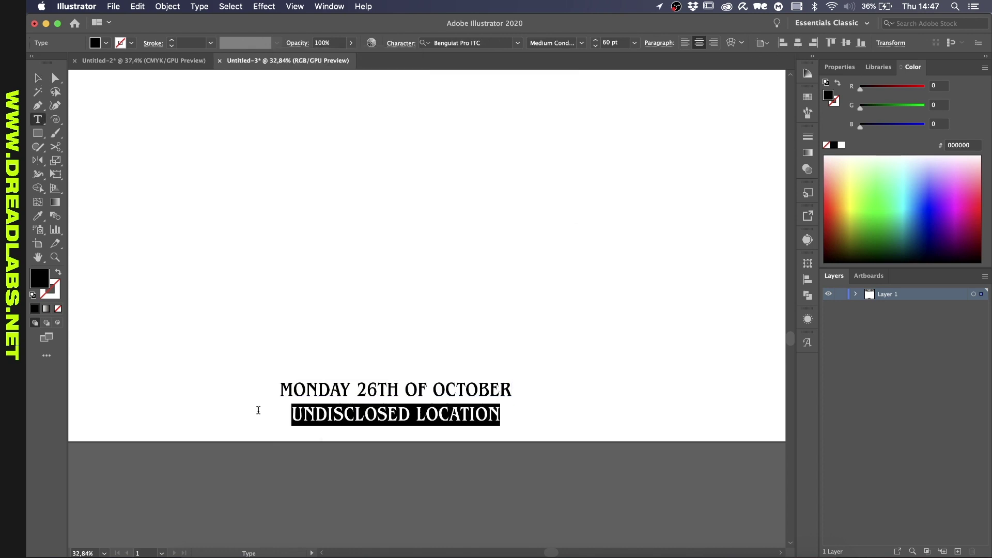
{"action": "left_click", "coordinate": [472, 43]}
{"action": "type", "text": "akzi"}
{"action": "scroll", "coordinate": [485, 222], "scroll_direction": "down", "scroll_amount": 5}
{"action": "left_click", "coordinate": [485, 238]}
{"action": "left_click", "coordinate": [596, 45], "text": "shift"}
{"action": "left_click", "coordinate": [596, 46], "text": "shift"}
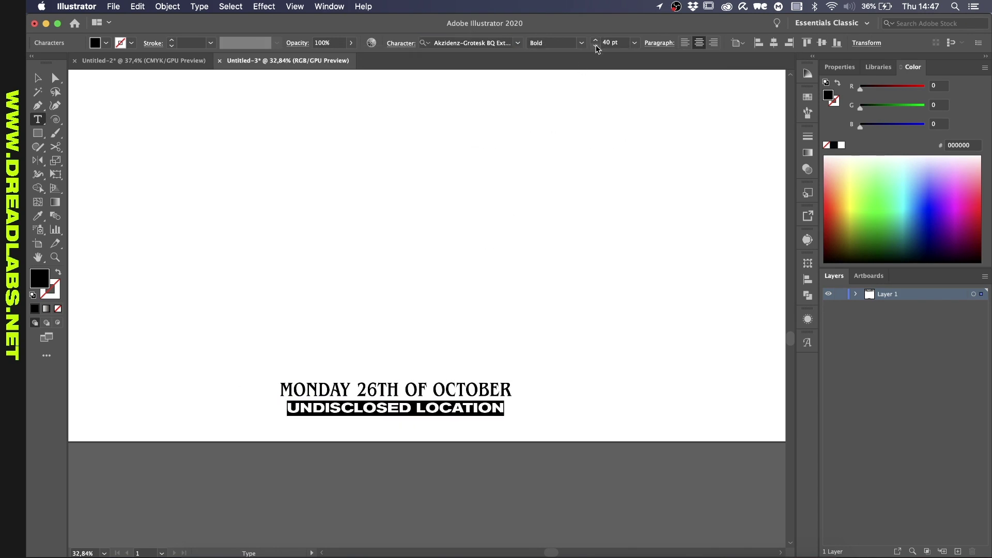
{"action": "left_click", "coordinate": [596, 45], "text": "shift"}
{"action": "left_click", "coordinate": [38, 78]}
Draw a black square matching the lettering's margin and place it in the artboard's bottom-left corner
{"action": "scroll", "coordinate": [362, 175], "scroll_direction": "down", "scroll_amount": 3, "text": "alt"}
{"action": "scroll", "coordinate": [443, 288], "scroll_direction": "up", "scroll_amount": 3}
{"action": "left_click", "coordinate": [455, 290]}
{"action": "scroll", "coordinate": [460, 294], "scroll_direction": "down", "scroll_amount": 2, "text": "alt"}
{"action": "scroll", "coordinate": [230, 96], "scroll_direction": "up", "scroll_amount": 5, "text": "alt"}
{"action": "key", "text": "m"}
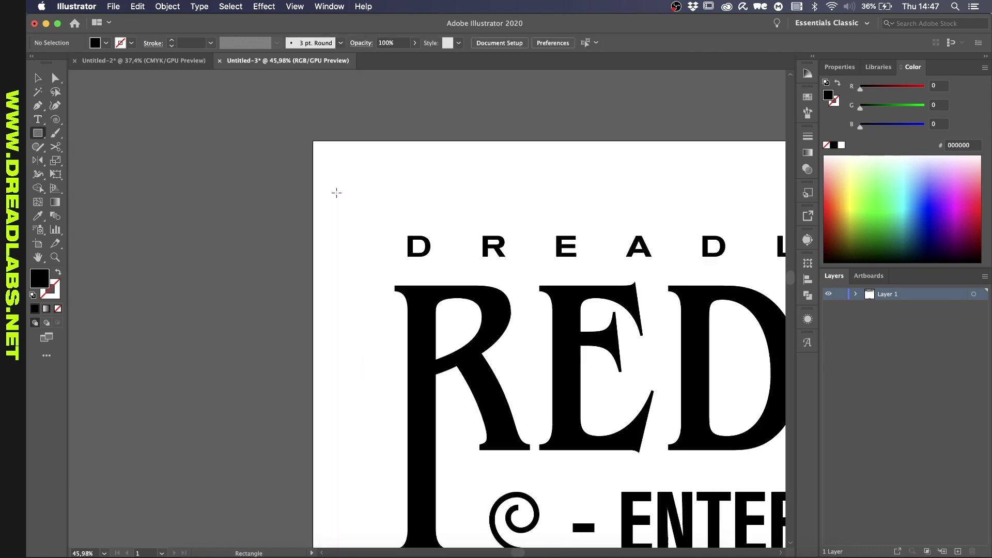
{"action": "mouse_move", "coordinate": [407, 235]}
{"action": "left_mouse_down", "text": "shift"}
{"action": "mouse_move", "coordinate": [314, 142]}
{"action": "mouse_move", "coordinate": [465, 290]}
{"action": "left_mouse_up", "text": "shift"}
{"action": "key", "text": "super+z"}
{"action": "scroll", "coordinate": [311, 144], "scroll_direction": "up", "scroll_amount": 2, "text": "alt"}
{"action": "scroll", "coordinate": [465, 291], "scroll_direction": "down", "scroll_amount": 4, "text": "alt"}
Position the event text one square height above the artboard's lower edge, using the black square as a spacer
{"action": "left_click_drag", "start_coordinate": [525, 394], "coordinate": [525, 368]}
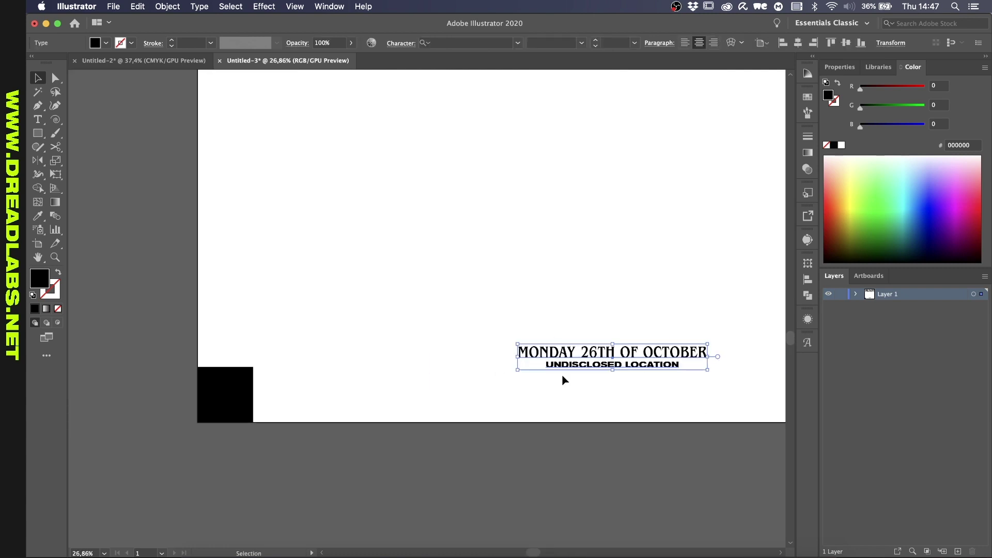
{"action": "left_click_drag", "start_coordinate": [234, 408], "coordinate": [234, 353]}
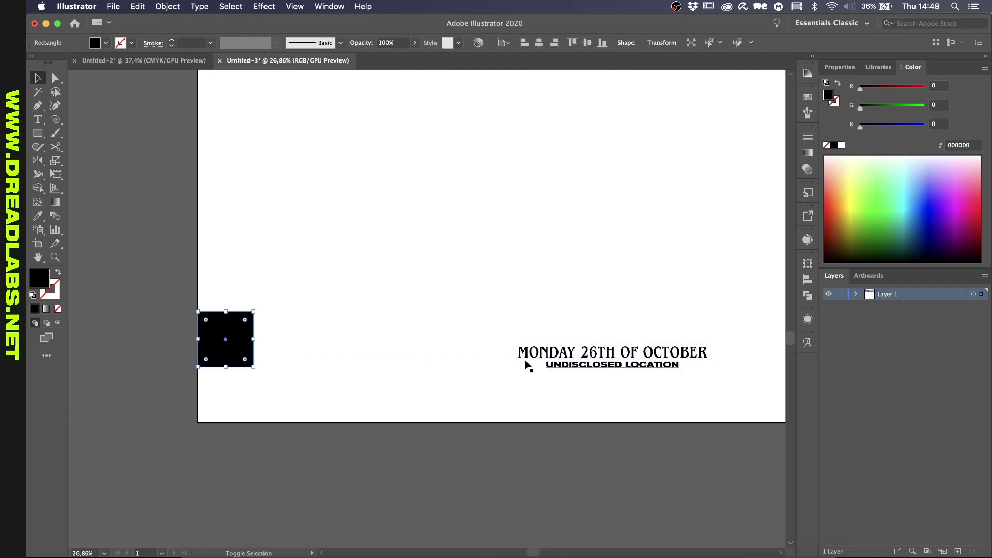
{"action": "left_click", "coordinate": [527, 365]}
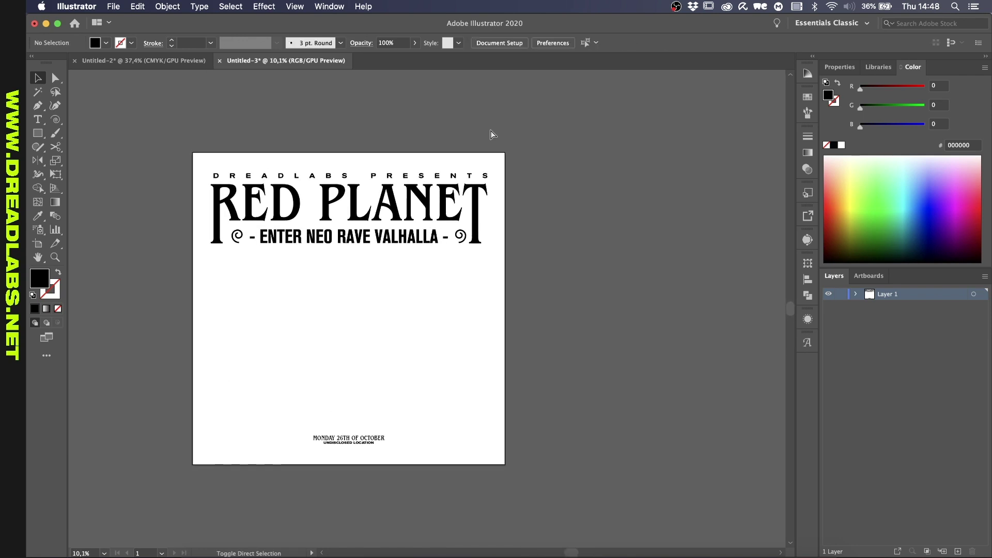
Save the document as Planet Render 3 in Adobe Illustrator (ai) format in the 26 - Planet folder
{"action": "left_click", "coordinate": [490, 129]}
{"action": "left_click", "coordinate": [504, 230]}
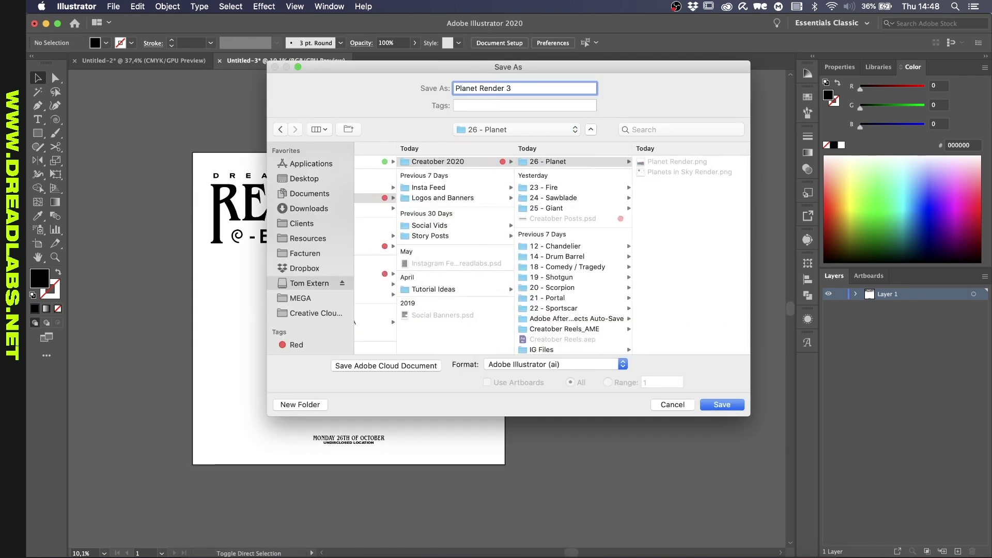
{"action": "key", "text": "Return"}
{"action": "left_click", "coordinate": [771, 458]}
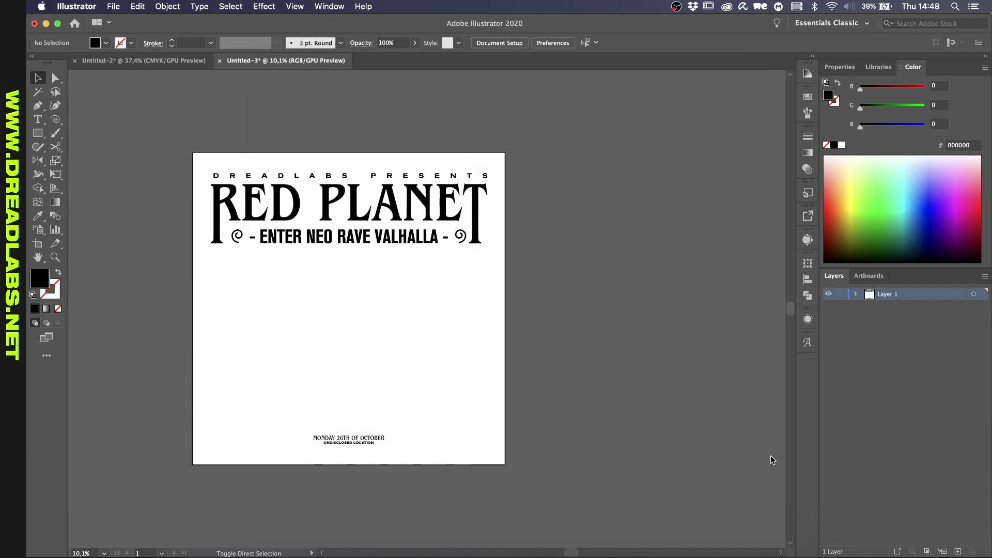
Delete the spiral ornaments on both sides of the ENTER NEO RAVE VALHALLA tagline
{"action": "scroll", "coordinate": [235, 225], "scroll_direction": "up", "scroll_amount": 5, "text": "alt"}
{"action": "key", "text": "a"}
{"action": "left_click", "coordinate": [222, 251]}
{"action": "scroll", "coordinate": [642, 237], "scroll_direction": "right", "scroll_amount": 5}
{"action": "left_click_drag", "start_coordinate": [606, 224], "coordinate": [647, 279], "text": "shift"}
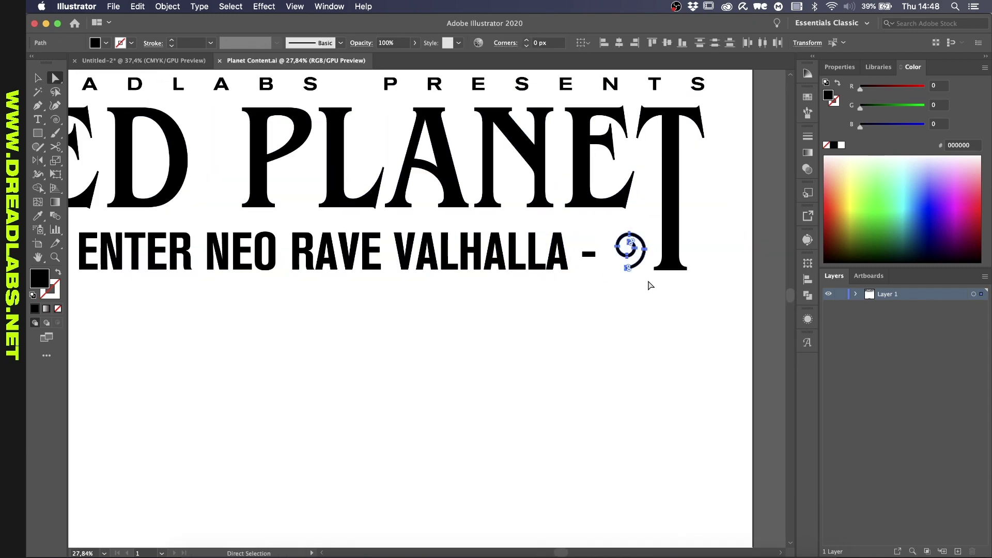
{"action": "key", "text": "BackSpace"}
{"action": "key", "text": "v"}
{"action": "scroll", "coordinate": [563, 263], "scroll_direction": "down", "scroll_amount": 5, "text": "alt"}
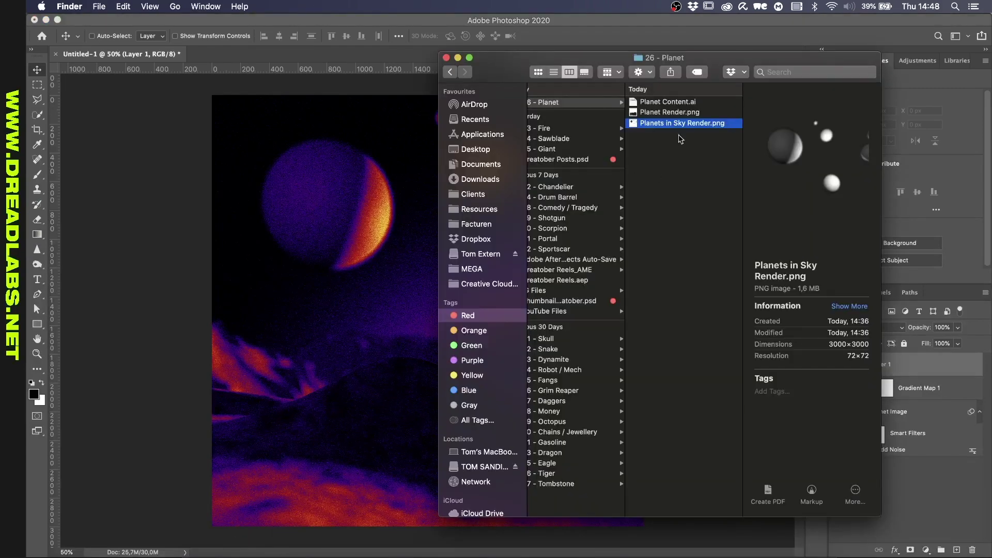
Switch to Photoshop and place Planet Content.ai over the planet artwork, scaled to 110%
{"action": "left_click", "coordinate": [664, 99]}
{"action": "key", "text": "Return"}
{"action": "left_click", "coordinate": [639, 378]}
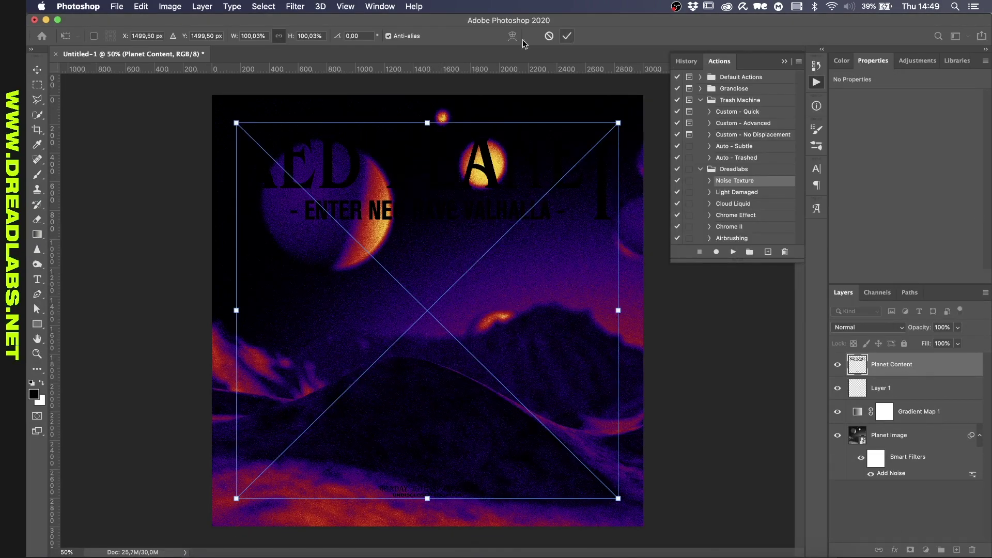
{"action": "left_click", "coordinate": [309, 36]}
{"action": "type", "text": "110"}
{"action": "key", "text": "Return"}
{"action": "left_click", "coordinate": [567, 36]}
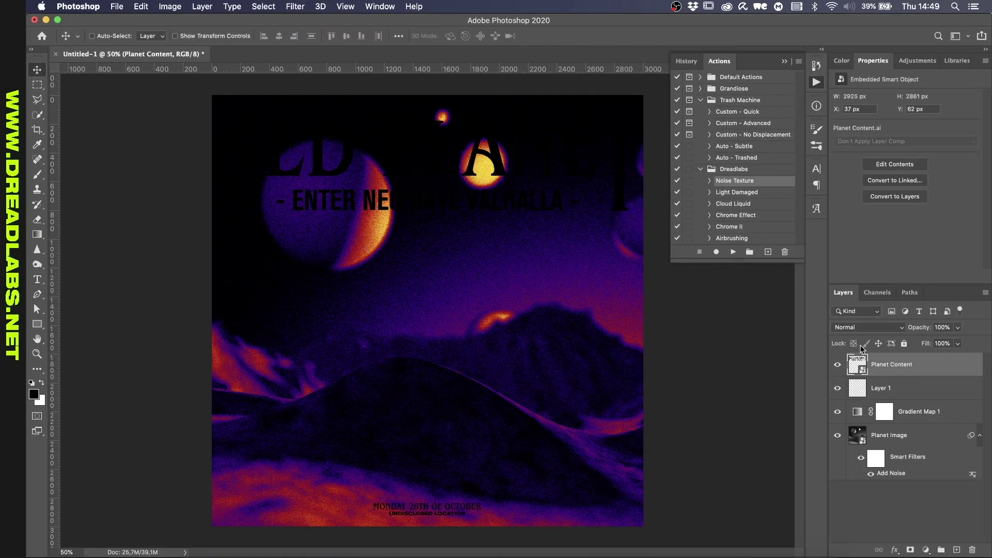
Add a white solid color fill layer masked to the lettering, hiding the original Planet Content layer
{"action": "left_click", "coordinate": [926, 550]}
{"action": "left_click", "coordinate": [822, 368]}
{"action": "left_click_drag", "start_coordinate": [583, 276], "coordinate": [553, 235]}
{"action": "key", "text": "Return"}
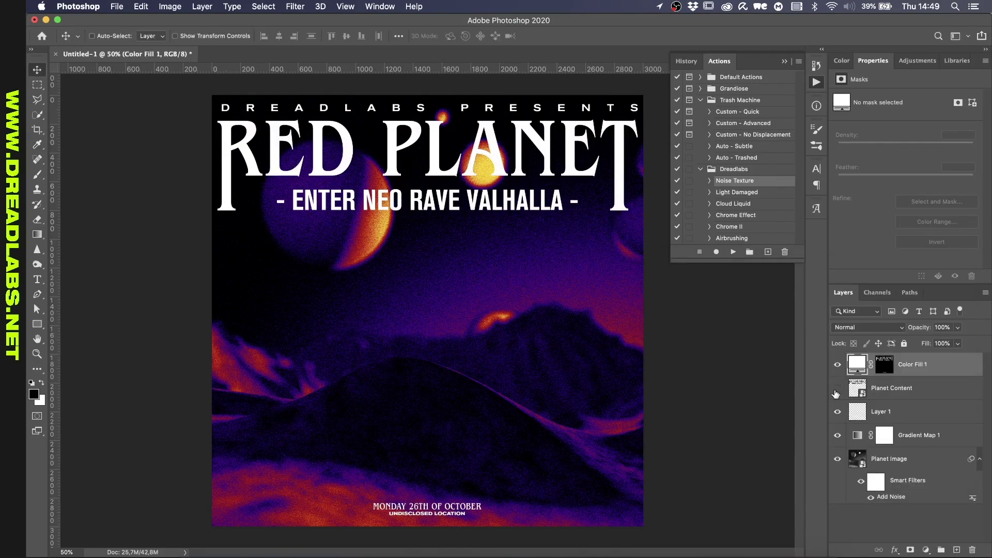
Delete Layer 1 and rasterize the white Color Fill 1 lettering layer
{"action": "left_click", "coordinate": [879, 411]}
{"action": "key", "text": "BackSpace"}
{"action": "left_click", "coordinate": [911, 368]}
{"action": "right_click", "coordinate": [916, 366]}
{"action": "left_click", "coordinate": [850, 227]}
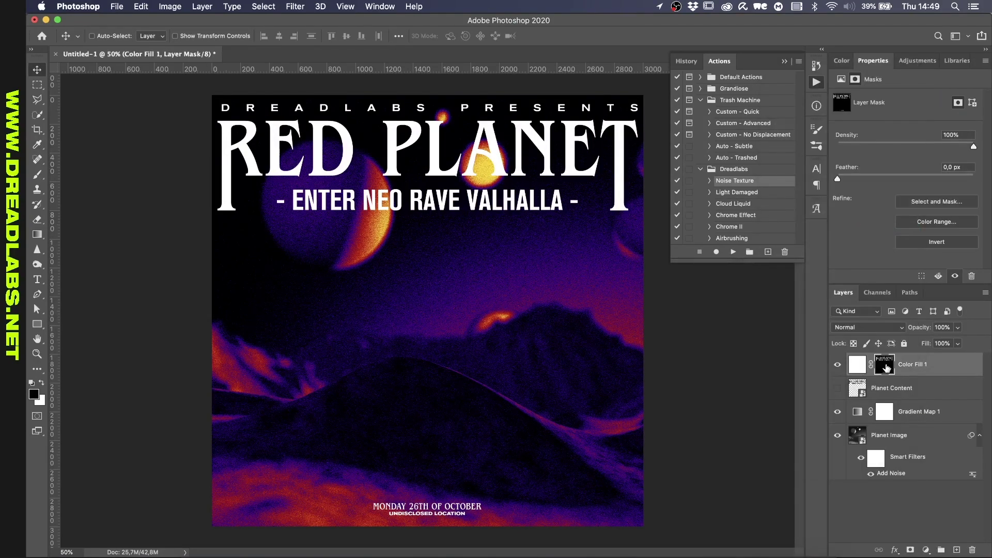
Run the Auto - Subtle action from Trash Machine on the Text layer and set its Gaussian Blur radius to 1
{"action": "left_click", "coordinate": [700, 169]}
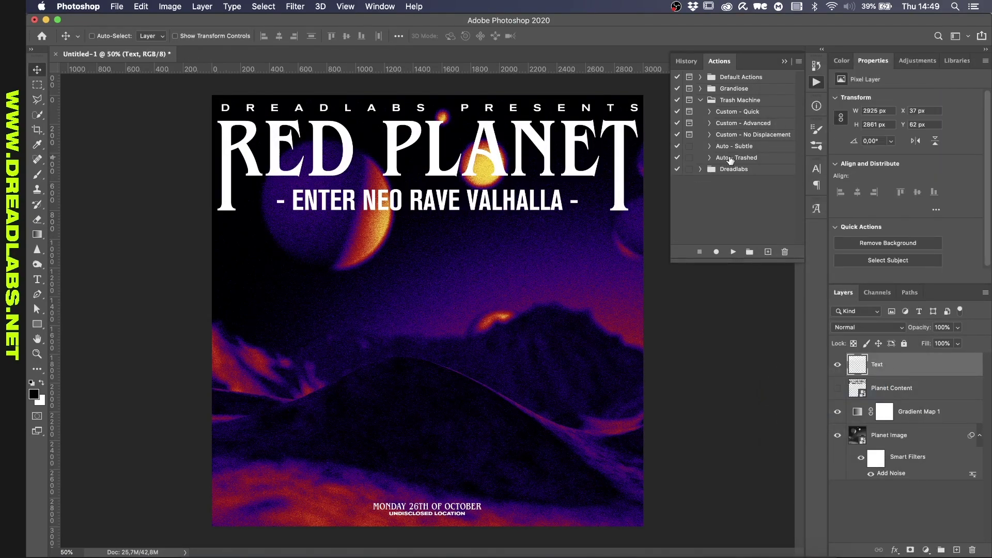
{"action": "left_click", "coordinate": [733, 253]}
{"action": "double_click", "coordinate": [901, 439]}
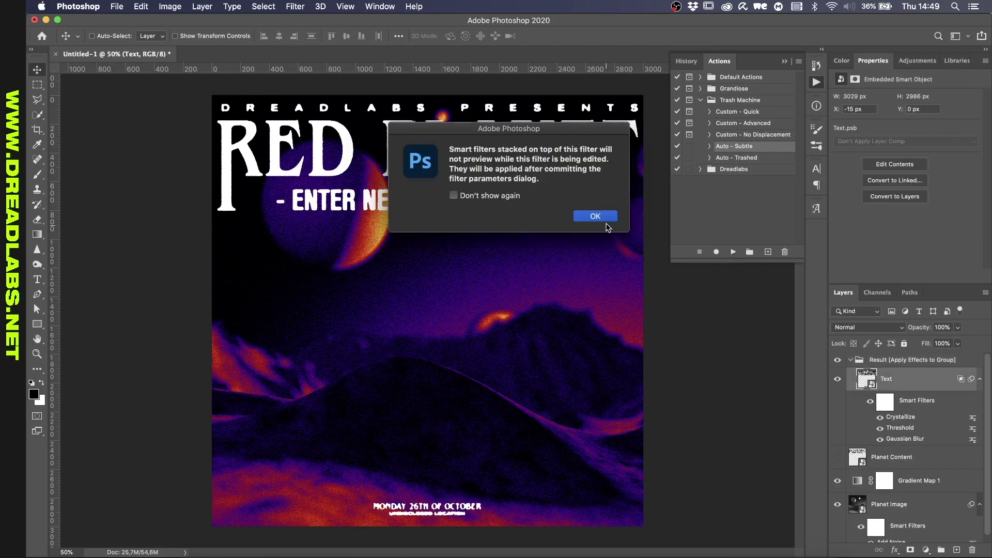
{"action": "left_click", "coordinate": [604, 218]}
{"action": "type", "text": "1"}
{"action": "key", "text": "Return"}
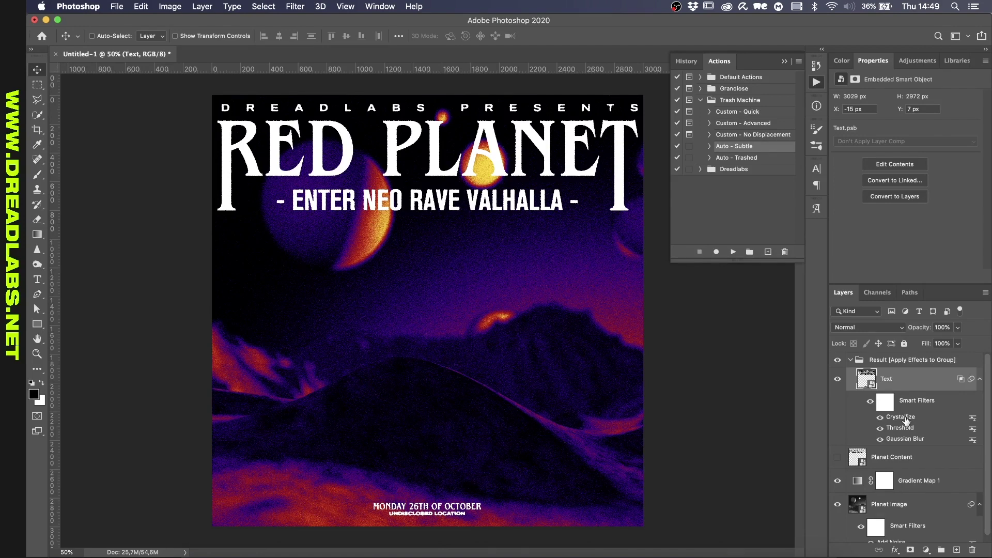
Replace the lettering's Crystallize filter with a Displace filter, scale 10 horizontally and vertically, using grunge-map-05.psd as the map
{"action": "right_click", "coordinate": [906, 421]}
{"action": "left_click", "coordinate": [850, 460]}
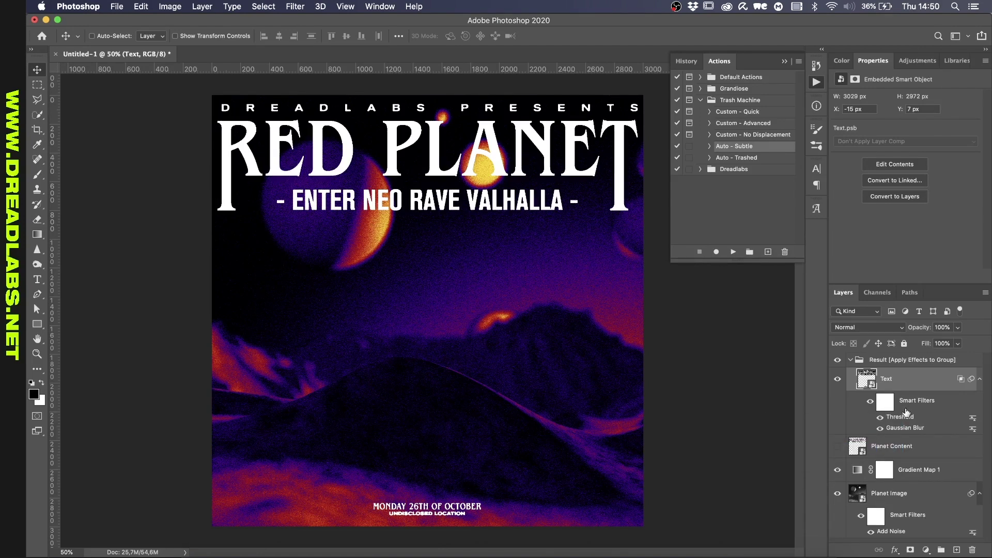
{"action": "left_click", "coordinate": [294, 5]}
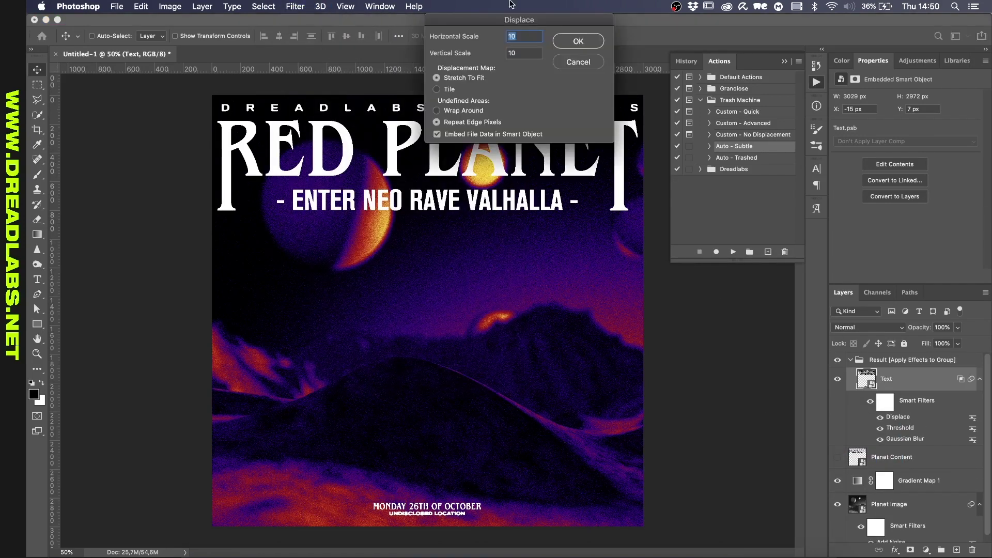
{"action": "left_click", "coordinate": [576, 39]}
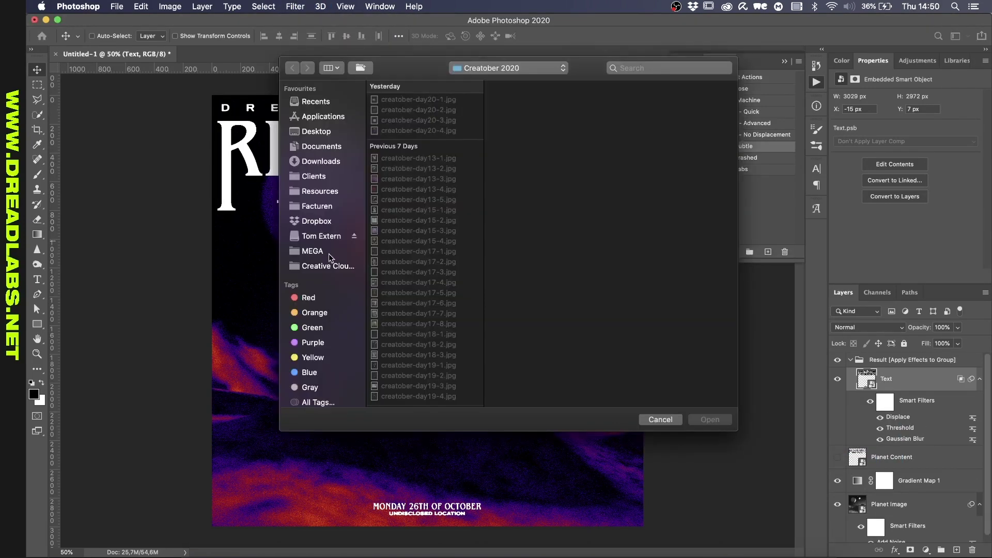
{"action": "left_click", "coordinate": [328, 207]}
{"action": "left_click", "coordinate": [314, 312]}
{"action": "left_click", "coordinate": [312, 328]}
{"action": "left_click", "coordinate": [328, 192]}
{"action": "left_click", "coordinate": [413, 109]}
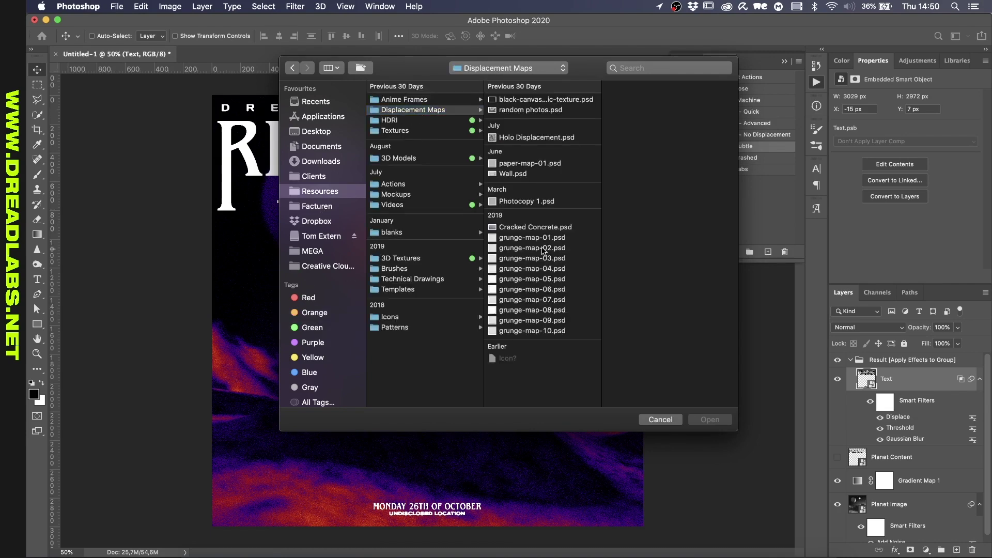
{"action": "left_click", "coordinate": [535, 279]}
{"action": "left_click", "coordinate": [711, 419]}
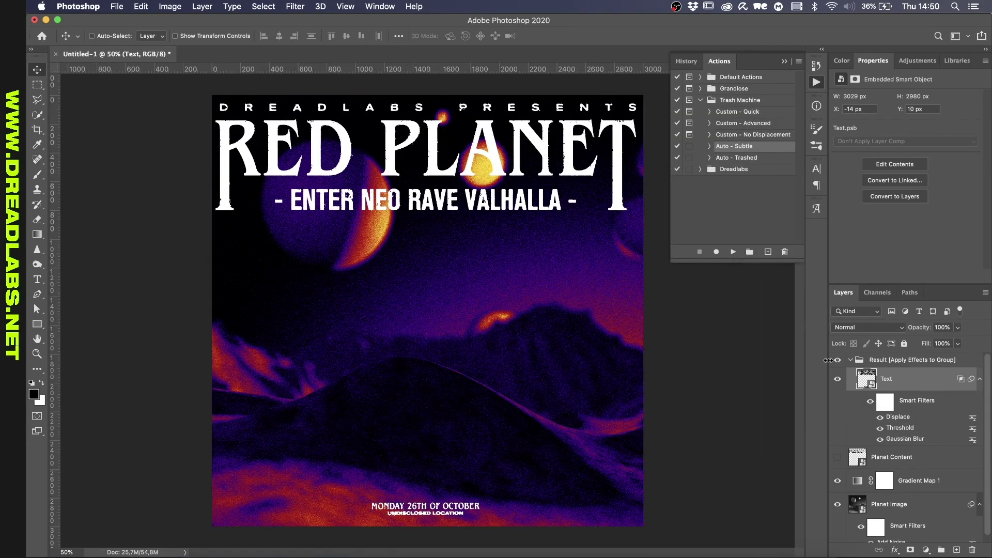
Scale the distressed Text layer to 95% and select its Result group
{"action": "key", "text": "super+t"}
{"action": "left_click", "coordinate": [249, 36]}
{"action": "type", "text": "95"}
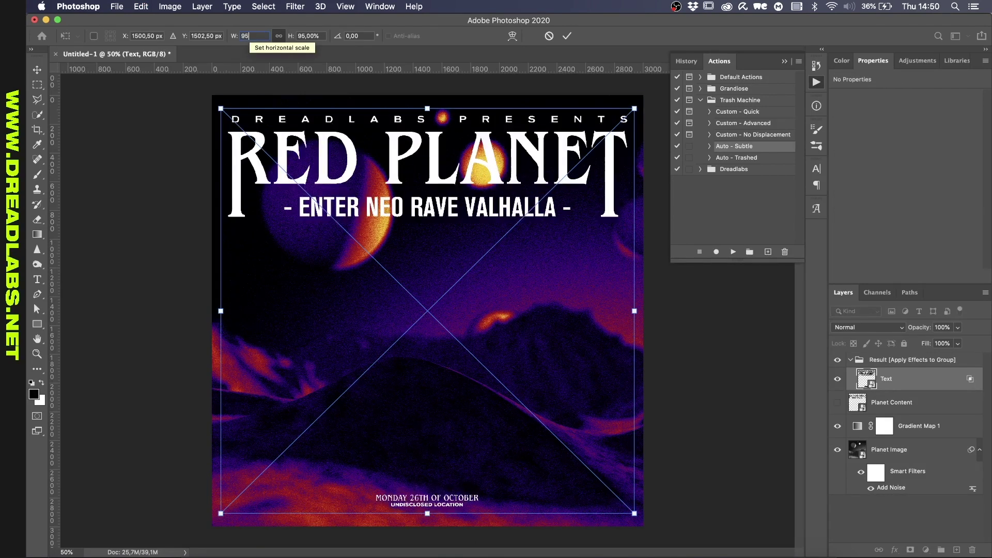
{"action": "left_click", "coordinate": [566, 36]}
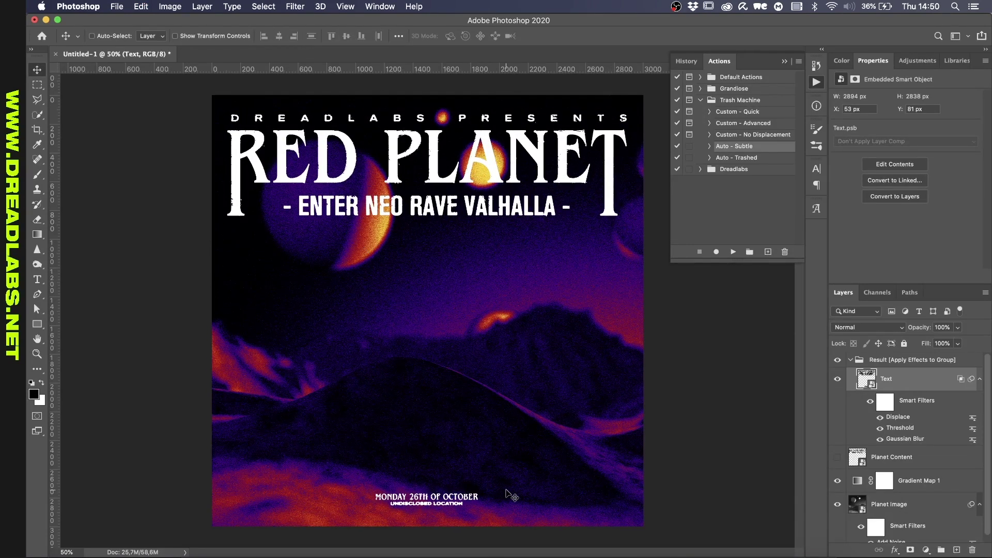
{"action": "left_click", "coordinate": [784, 62]}
{"action": "left_click", "coordinate": [888, 362]}
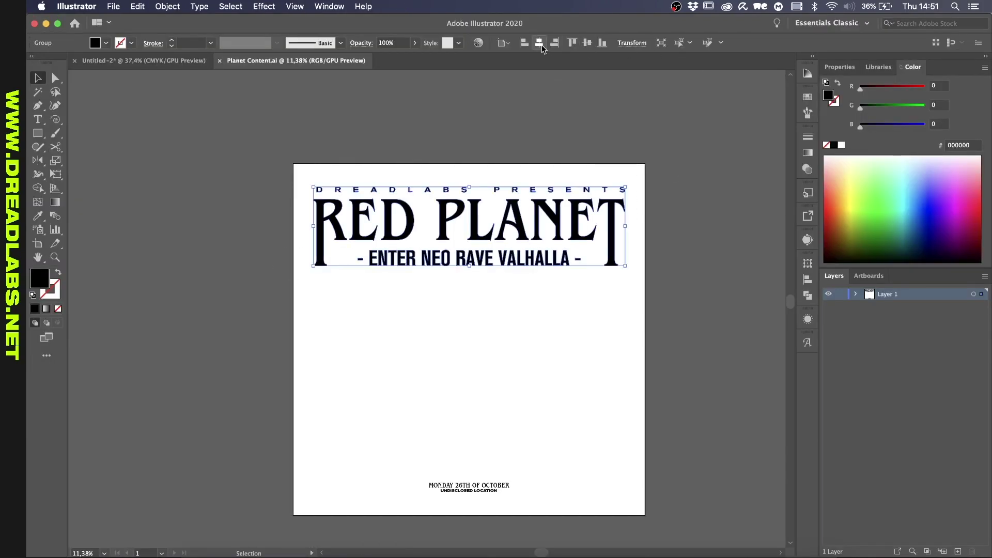
In Illustrator, centre the RED PLANET title vertically on the artboard and move the event text just above it
{"action": "left_click", "coordinate": [587, 43]}
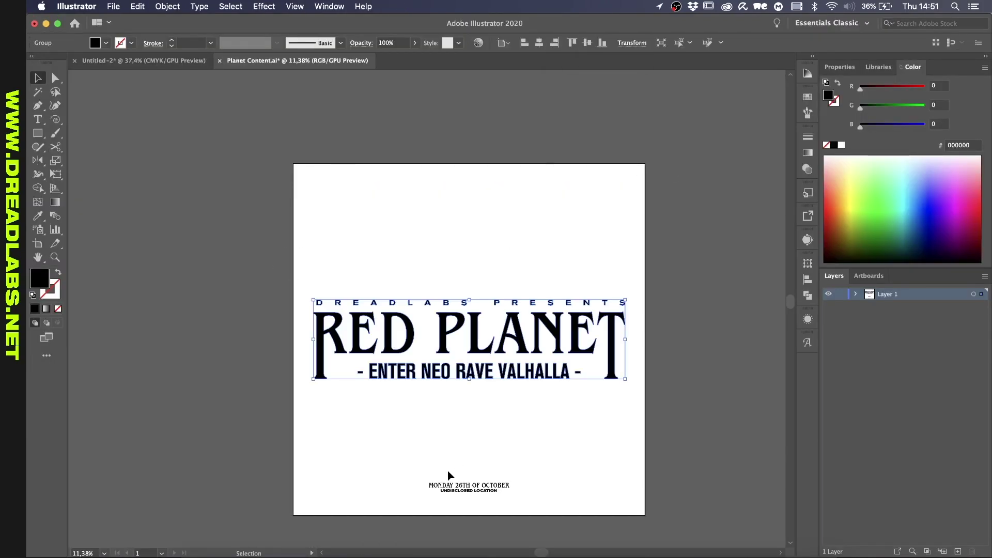
{"action": "left_click", "coordinate": [467, 486]}
{"action": "scroll", "coordinate": [467, 486], "scroll_direction": "up", "scroll_amount": 3, "text": "alt"}
{"action": "left_click_drag", "start_coordinate": [420, 469], "coordinate": [447, 126]}
{"action": "left_click", "coordinate": [530, 194]}
{"action": "scroll", "coordinate": [530, 194], "scroll_direction": "up", "scroll_amount": 2}
{"action": "scroll", "coordinate": [530, 192], "scroll_direction": "down", "scroll_amount": 2, "text": "alt"}
{"action": "scroll", "coordinate": [530, 191], "scroll_direction": "up", "scroll_amount": 2}
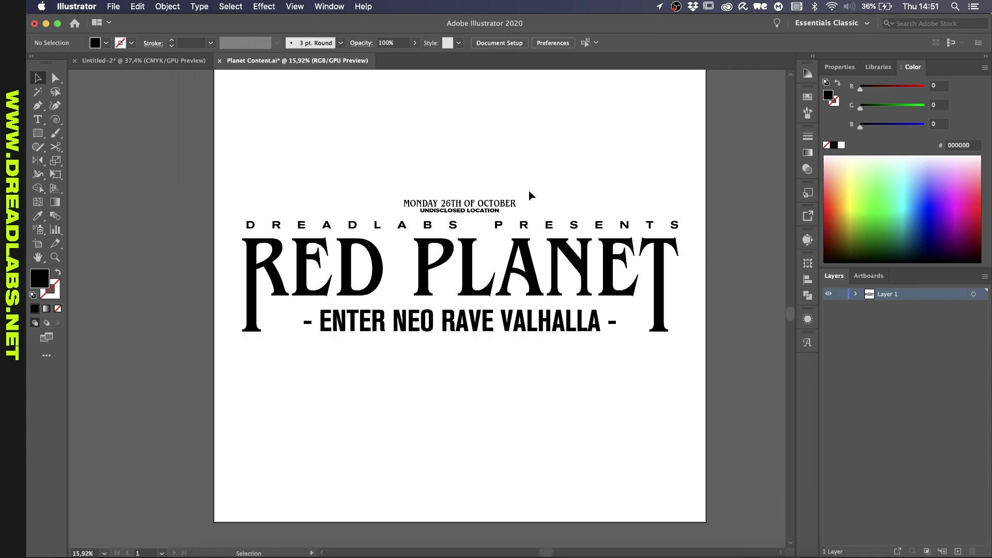
Group the event text with the title lettering and centre the group vertically on the artboard
{"action": "left_click_drag", "start_coordinate": [694, 172], "coordinate": [268, 349]}
{"action": "left_click", "coordinate": [587, 43]}
{"action": "left_click", "coordinate": [468, 171]}
{"action": "scroll", "coordinate": [413, 248], "scroll_direction": "down", "scroll_amount": 1, "text": "alt"}
{"action": "scroll", "coordinate": [408, 252], "scroll_direction": "up", "scroll_amount": 2}
{"action": "scroll", "coordinate": [444, 279], "scroll_direction": "up", "scroll_amount": 3, "text": "alt"}
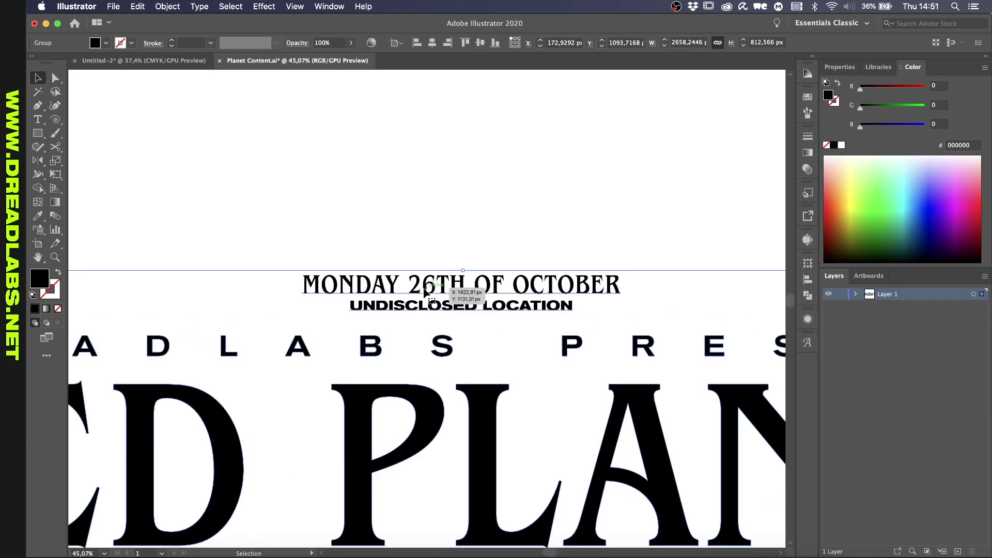
Set the leading of the date and location text to 50 pt and nudge the text slightly upward
{"action": "double_click", "coordinate": [455, 287]}
{"action": "left_click", "coordinate": [402, 45]}
{"action": "scroll", "coordinate": [380, 100], "scroll_direction": "down", "scroll_amount": 5}
{"action": "scroll", "coordinate": [380, 100], "scroll_direction": "up", "scroll_amount": 10}
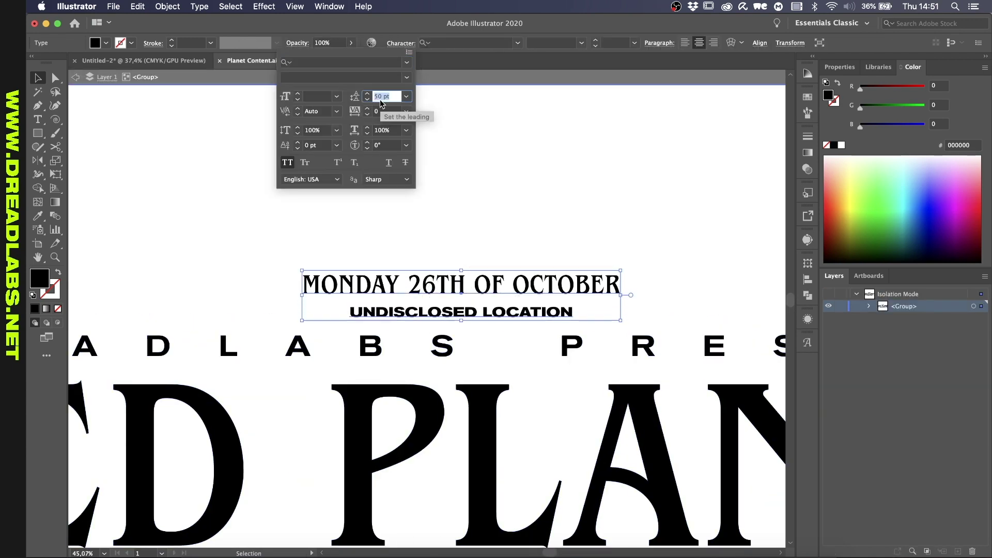
{"action": "key", "text": "Return"}
{"action": "key", "text": "shift+Up"}
{"action": "key", "text": "shift+Up"}
{"action": "left_click", "coordinate": [360, 176]}
{"action": "scroll", "coordinate": [360, 176], "scroll_direction": "down", "scroll_amount": 4, "text": "alt"}
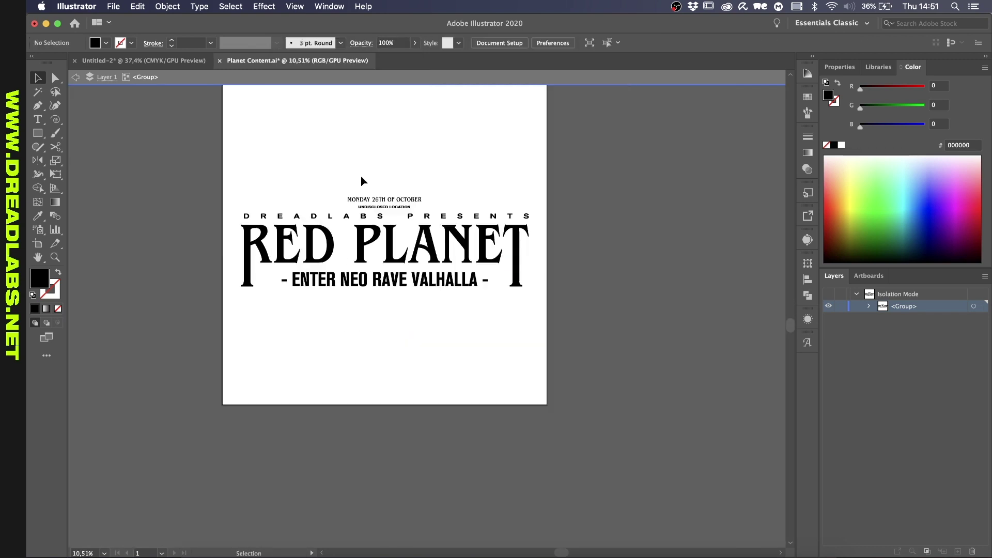
Move the event text straight up to the artboard's upper margin and leave the group's isolation
{"action": "scroll", "coordinate": [361, 178], "scroll_direction": "up", "scroll_amount": 2, "text": "alt"}
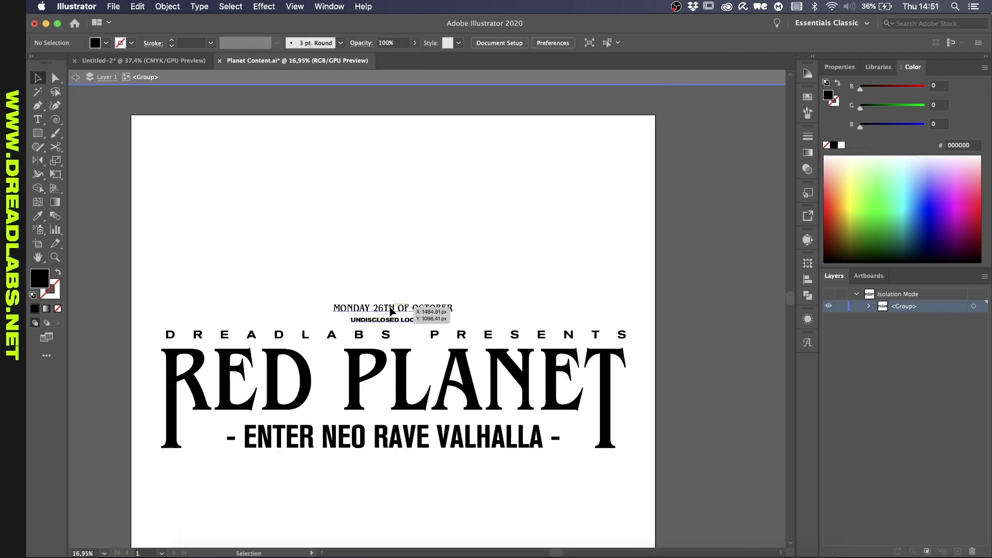
{"action": "left_click_drag", "start_coordinate": [413, 316], "coordinate": [413, 154], "text": "shift"}
{"action": "double_click", "coordinate": [451, 199]}
Ungroup the event text from the title lettering and centre the title on the artboard
{"action": "scroll", "coordinate": [452, 199], "scroll_direction": "down", "scroll_amount": 2, "text": "alt"}
{"action": "left_click", "coordinate": [429, 283]}
{"action": "key", "text": "super+shift+g"}
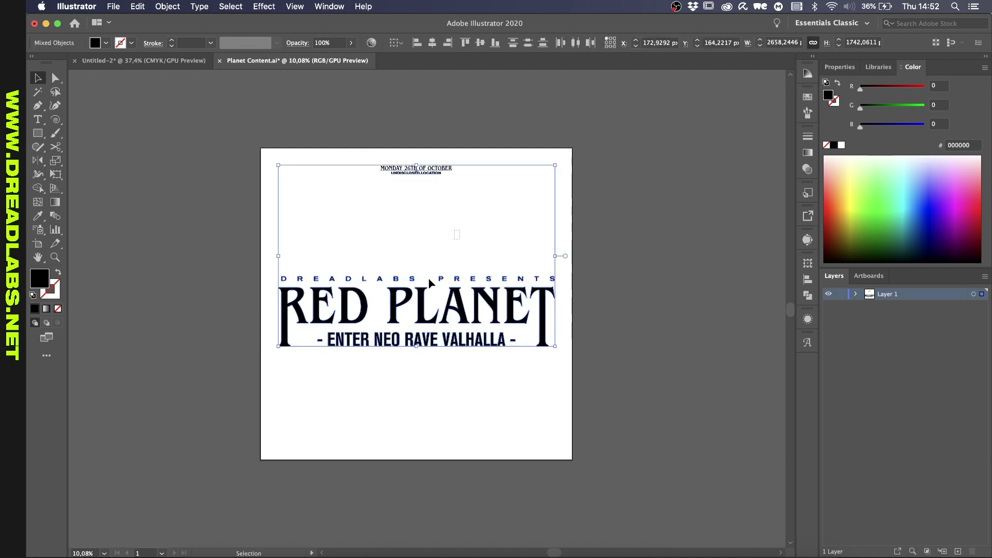
{"action": "left_click", "coordinate": [429, 282]}
{"action": "left_click", "coordinate": [539, 43]}
{"action": "left_click", "coordinate": [444, 159]}
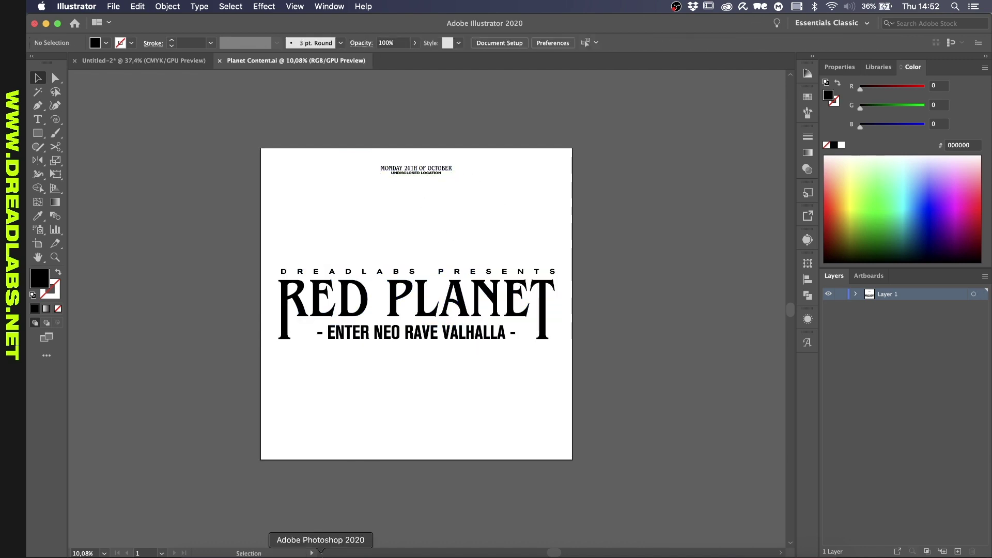
Switch to Photoshop, place the updated Planet Content.ai and add a white color fill layer masked to its lettering
{"action": "left_click", "coordinate": [321, 556]}
{"action": "left_click", "coordinate": [201, 556]}
{"action": "left_click_drag", "start_coordinate": [663, 102], "coordinate": [372, 248]}
{"action": "left_click", "coordinate": [644, 382]}
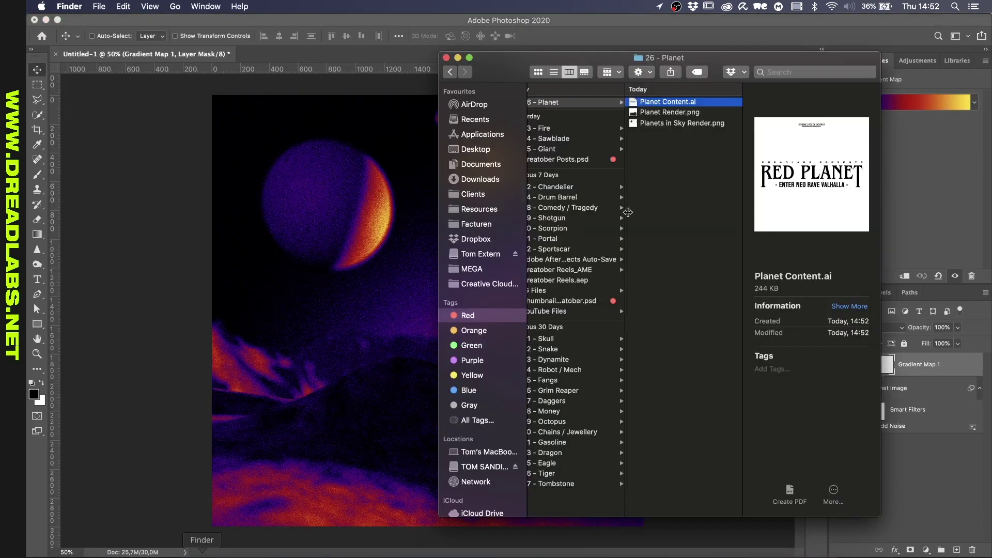
{"action": "key", "text": "Return"}
{"action": "left_click", "coordinate": [598, 175]}
{"action": "left_click", "coordinate": [615, 217]}
{"action": "left_click", "coordinate": [641, 377]}
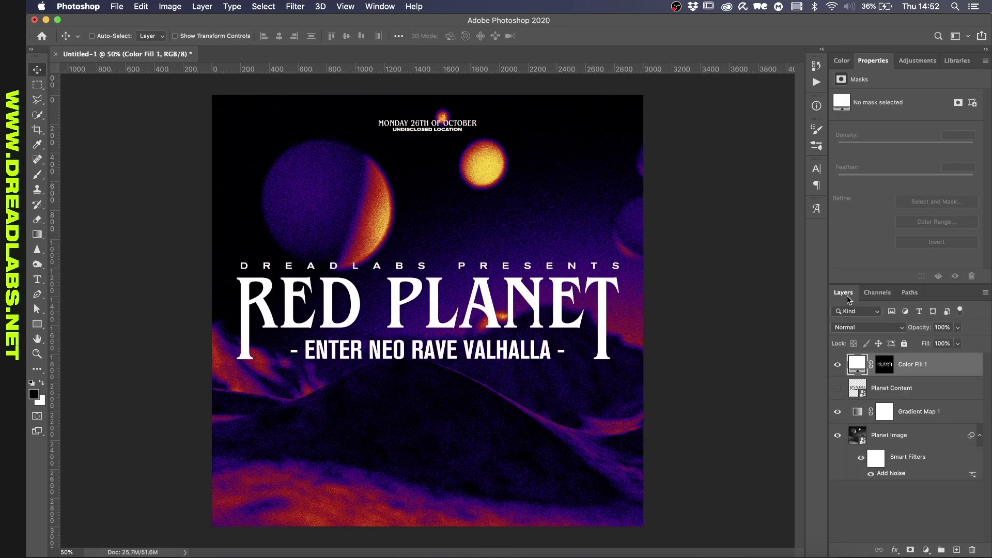
Open the Planet Image smart object, duplicate the Planets in Sky Render layer and hide the original
{"action": "double_click", "coordinate": [858, 436]}
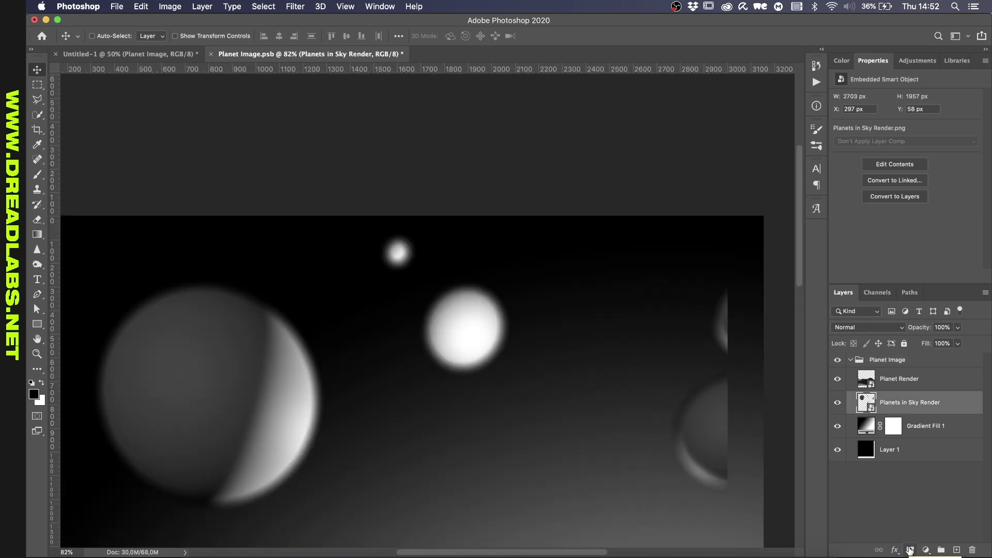
{"action": "key", "text": "ctrl+j"}
{"action": "left_click", "coordinate": [838, 426]}
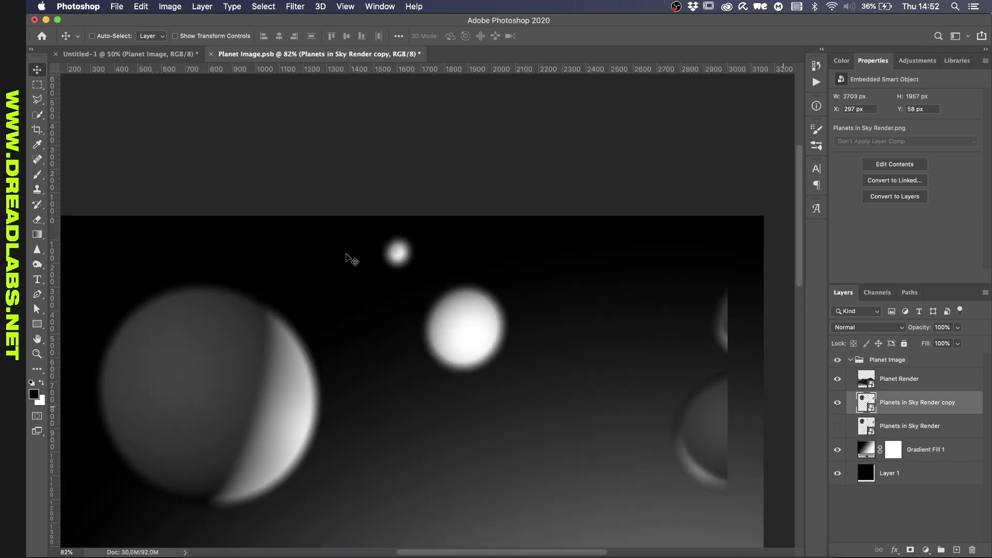
Rasterize the Planets in Sky Render copy and clone the small planet to the right of the bright planet
{"action": "key", "text": "s"}
{"action": "right_click", "coordinate": [935, 408]}
{"action": "left_click", "coordinate": [822, 255]}
{"action": "key", "text": "bracketright"}
{"action": "key", "text": "bracketright"}
{"action": "key", "text": "bracketright"}
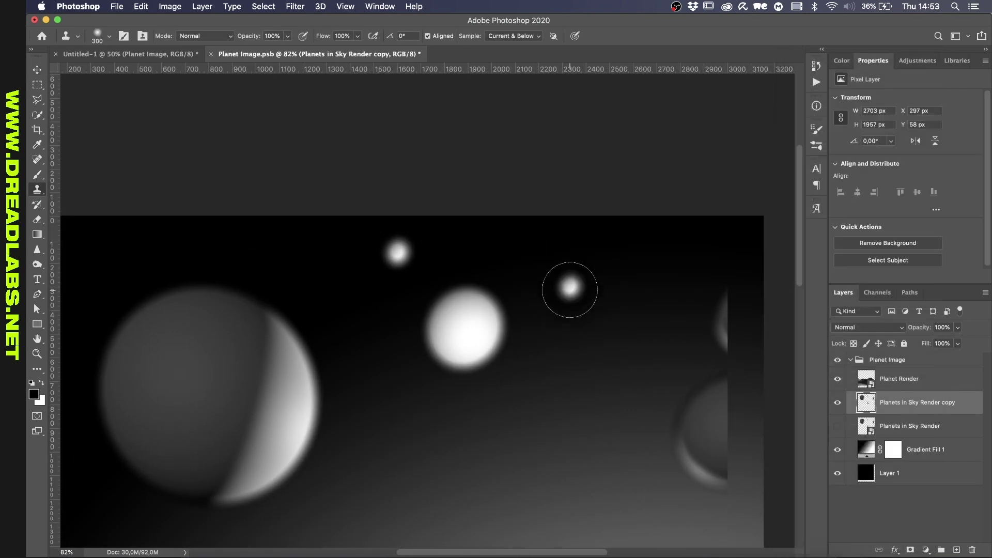
Erase the original small planet above the bright one and save the smart object to update the poster
{"action": "key", "text": "e"}
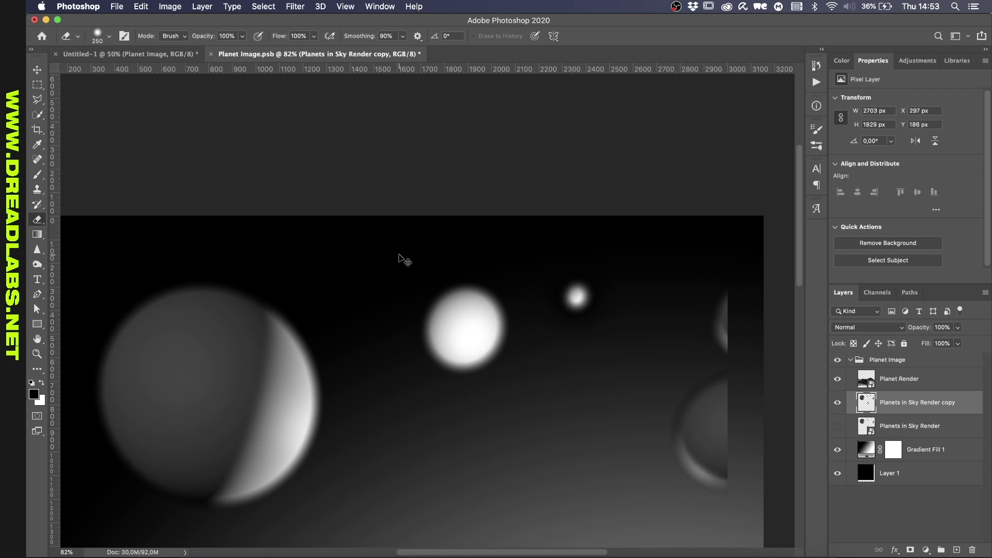
{"action": "key", "text": "ctrl+s"}
{"action": "key", "text": "ctrl+w"}
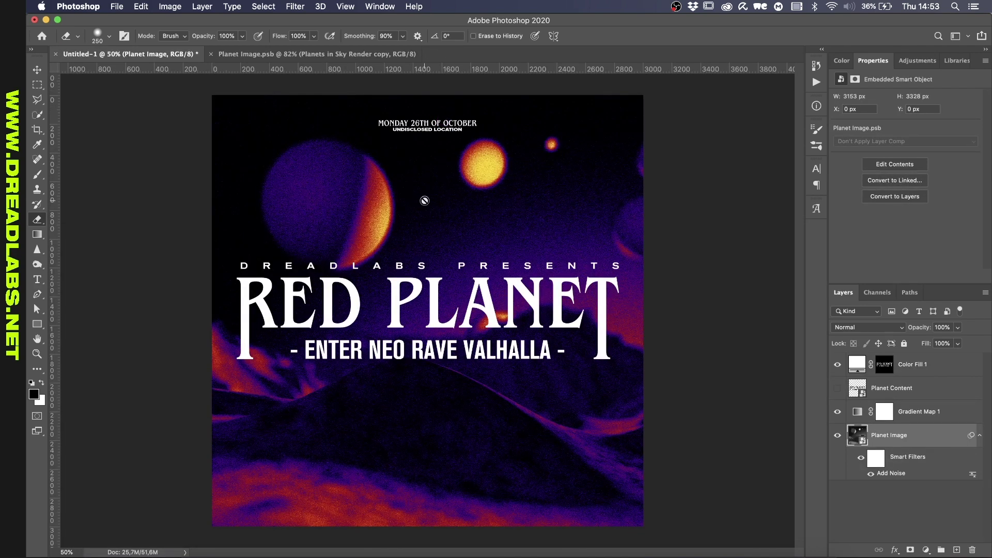
Rasterize the Color Fill 1 lettering layer and apply its layer mask
{"action": "right_click", "coordinate": [921, 364]}
{"action": "left_click", "coordinate": [836, 230]}
{"action": "right_click", "coordinate": [887, 360]}
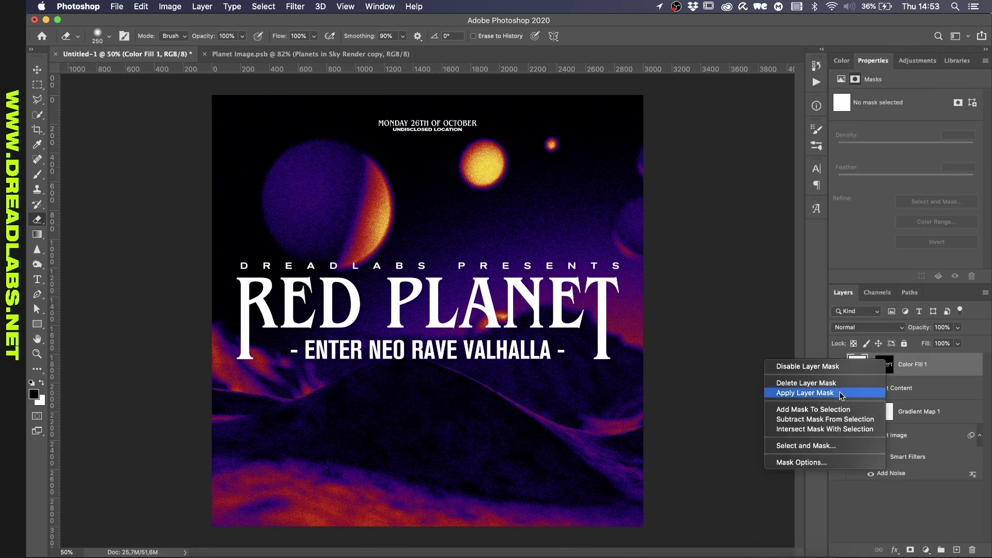
{"action": "left_click", "coordinate": [841, 393]}
Run the Auto - Subtle action on the lettering layer and reduce its Gaussian Blur filter
{"action": "left_click", "coordinate": [816, 83]}
{"action": "left_click", "coordinate": [735, 146]}
{"action": "left_click", "coordinate": [734, 252]}
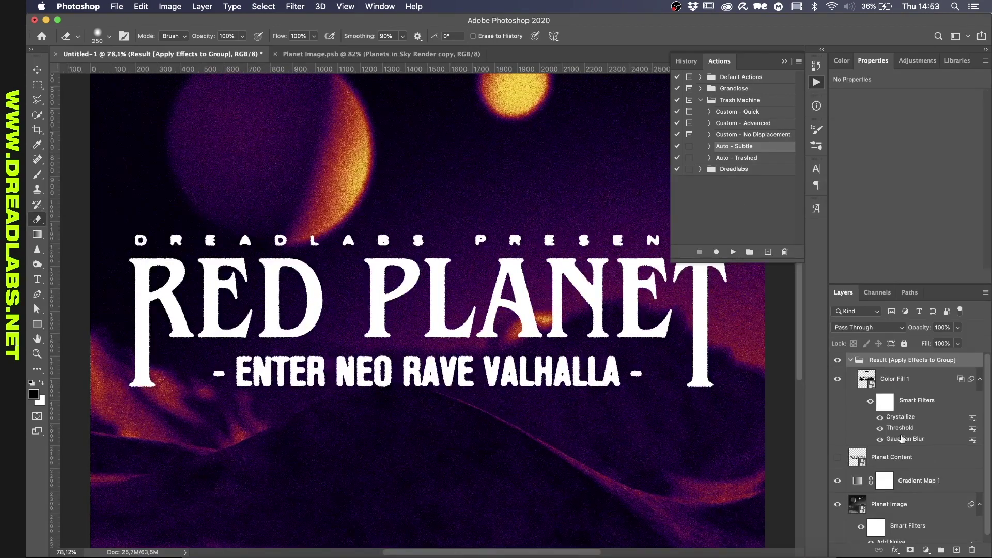
{"action": "key", "text": "Return"}
Delete the Crystallize and Threshold smart filters from the Color Fill 1 lettering layer
{"action": "right_click", "coordinate": [909, 418]}
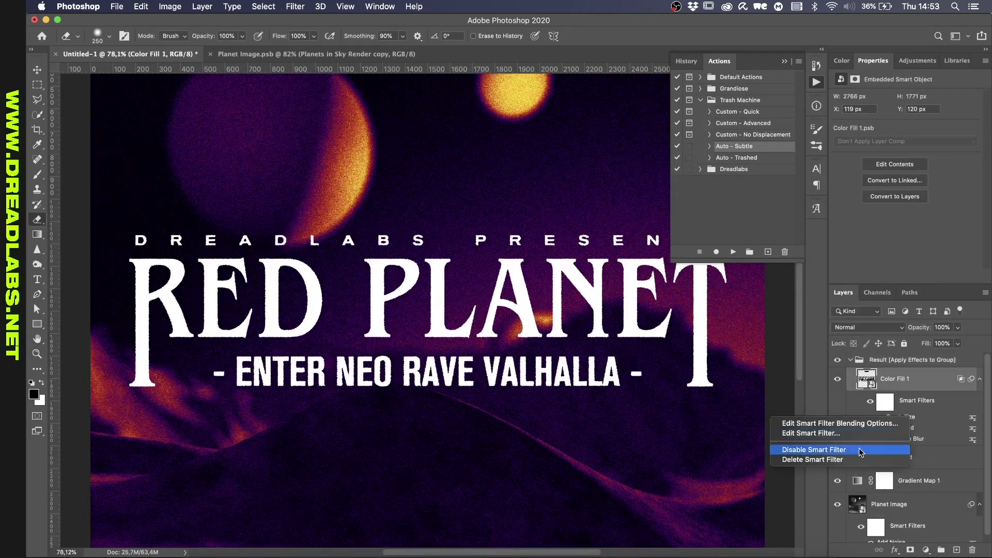
{"action": "left_click", "coordinate": [854, 460]}
{"action": "key", "text": "super+plus"}
{"action": "key", "text": "super+plus"}
{"action": "scroll", "coordinate": [571, 339], "scroll_direction": "down", "scroll_amount": 1, "text": "alt"}
{"action": "right_click", "coordinate": [901, 416]}
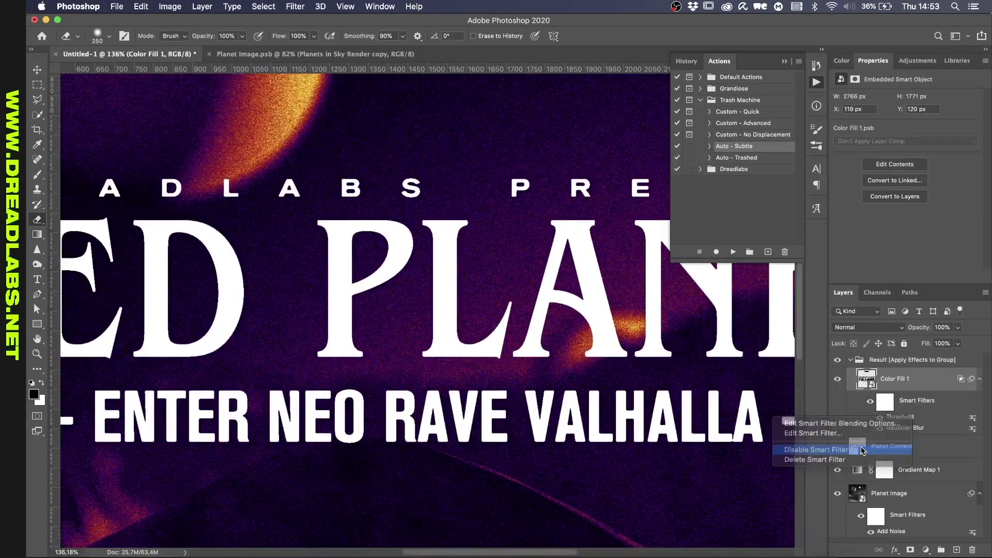
{"action": "left_click", "coordinate": [817, 463]}
Apply a Levels smart filter to the lettering, pulling the black and white input points close together to sharpen its blurred edges
{"action": "key", "text": "super+l"}
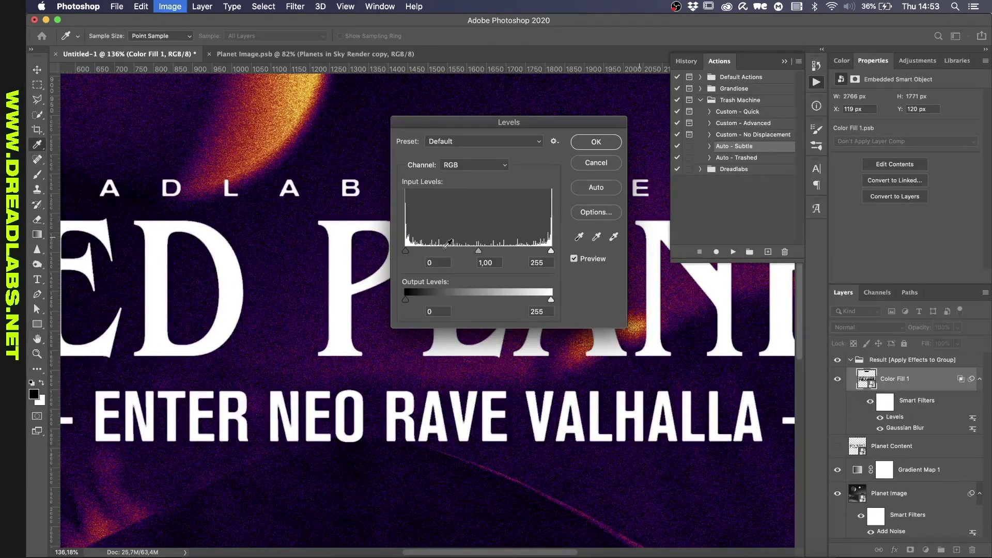
{"action": "left_click_drag", "start_coordinate": [406, 250], "coordinate": [453, 251]}
{"action": "left_click_drag", "start_coordinate": [551, 250], "coordinate": [461, 252]}
{"action": "left_click", "coordinate": [596, 142]}
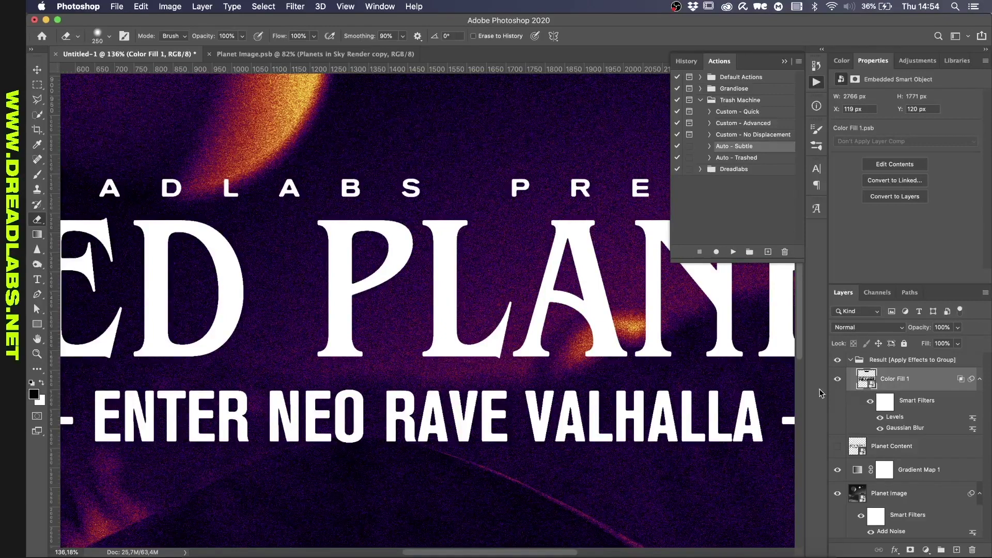
Apply a Displace filter to the lettering using a grunge map from the Displacement Maps folder
{"action": "key", "text": "Return"}
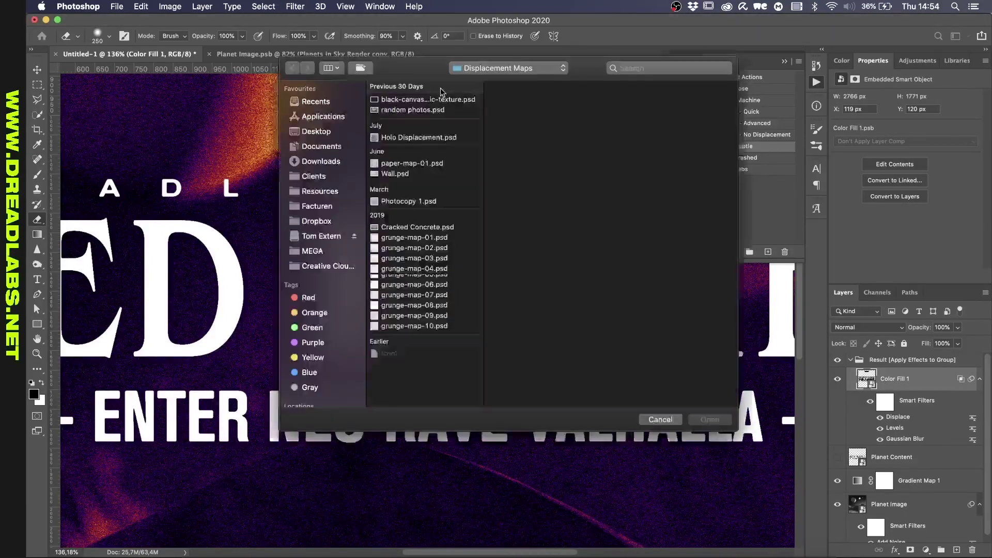
{"action": "double_click", "coordinate": [411, 250]}
{"action": "key", "text": "v"}
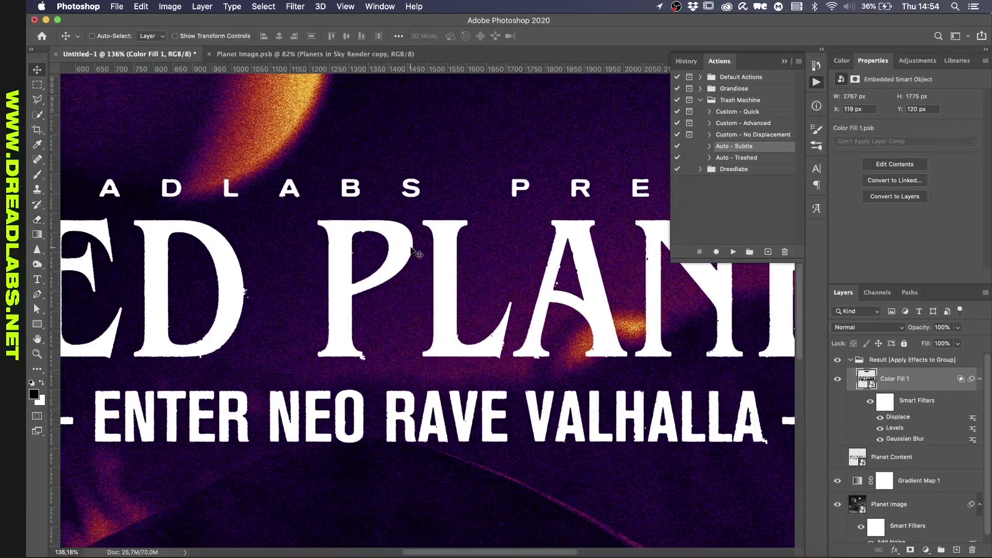
Add a Box Blur smart filter to the lettering layer and collapse its Result group
{"action": "left_click", "coordinate": [294, 7]}
{"action": "mouse_move", "coordinate": [330, 143]}
{"action": "left_click", "coordinate": [487, 175]}
{"action": "key", "text": "Return"}
{"action": "key", "text": "super+minus"}
{"action": "key", "text": "super+minus"}
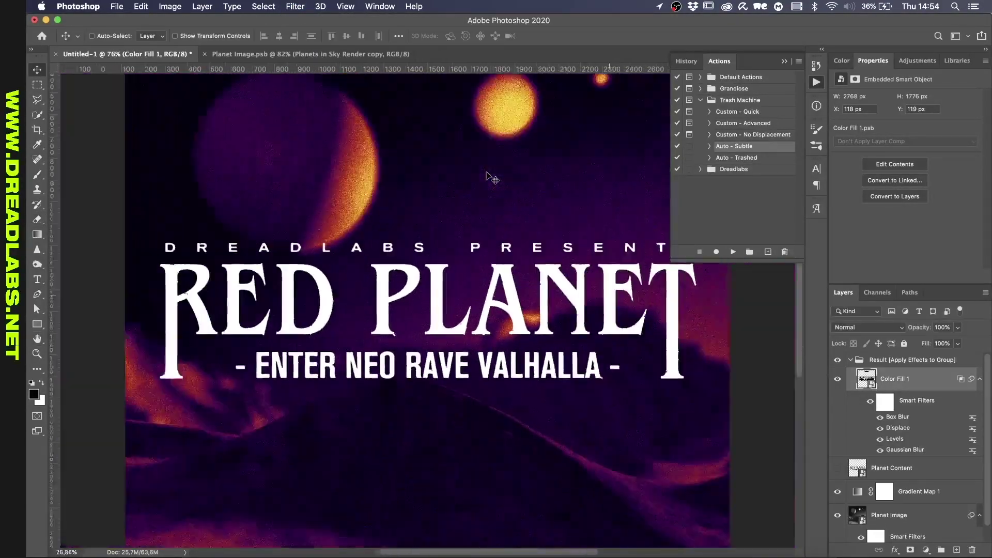
{"action": "key", "text": "ctrl+0"}
{"action": "left_click", "coordinate": [851, 360]}
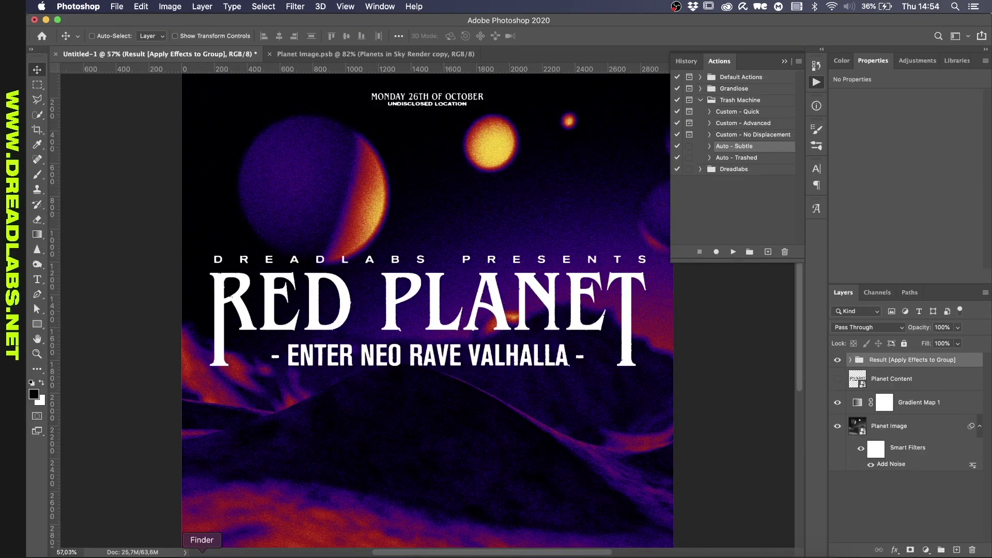
Switch to Finder, browse the texture folders and select 10.png in the Paper Textures folder
{"action": "left_click", "coordinate": [203, 555]}
{"action": "left_click", "coordinate": [481, 359]}
{"action": "left_click", "coordinate": [479, 345]}
{"action": "left_click", "coordinate": [583, 152]}
{"action": "left_click", "coordinate": [698, 202]}
{"action": "left_click", "coordinate": [807, 192]}
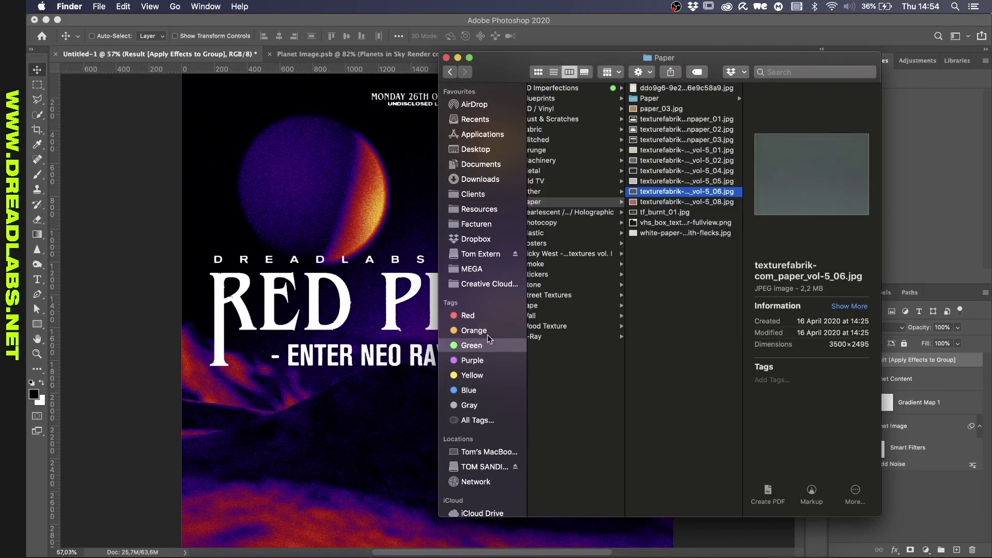
{"action": "scroll", "coordinate": [567, 174], "scroll_direction": "left", "scroll_amount": 3}
{"action": "left_click", "coordinate": [550, 119]}
{"action": "left_click", "coordinate": [704, 161]}
{"action": "left_click", "coordinate": [791, 89]}
{"action": "left_click", "coordinate": [700, 181]}
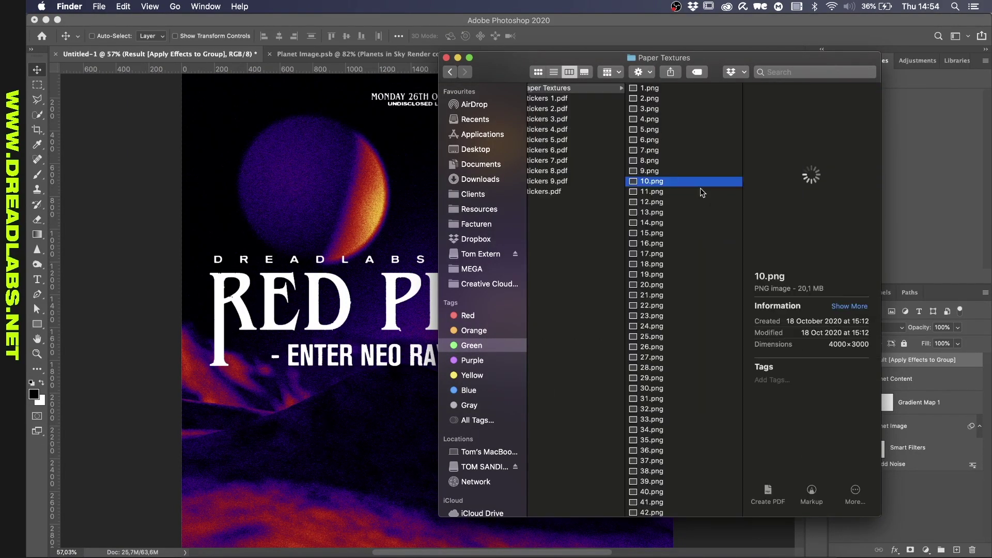
Place the 10.png paper texture in the poster at 100% scale
{"action": "left_click_drag", "start_coordinate": [806, 175], "coordinate": [337, 356]}
{"action": "left_click", "coordinate": [309, 36]}
{"action": "type", "text": "100"}
{"action": "left_click", "coordinate": [567, 35]}
{"action": "left_click", "coordinate": [867, 327]}
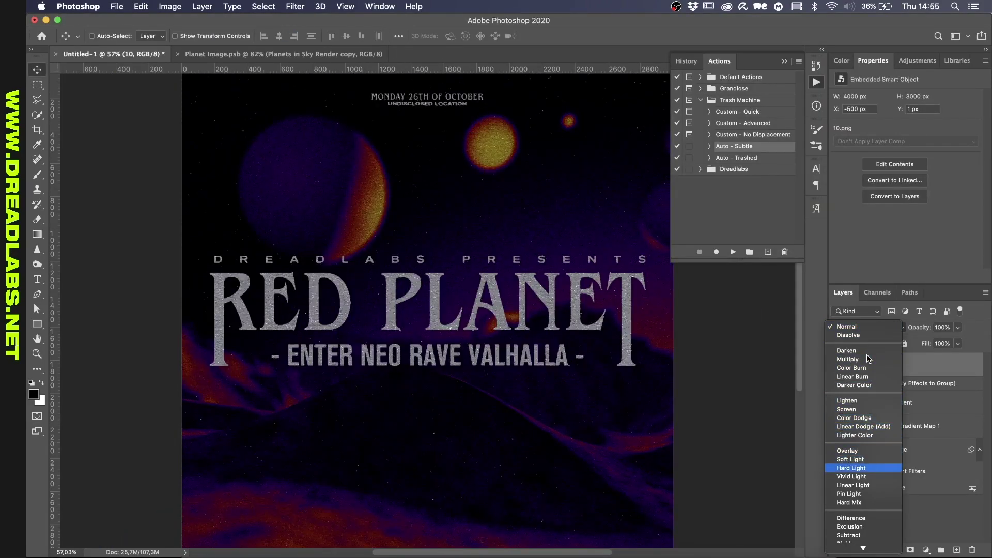
{"action": "left_click", "coordinate": [905, 361]}
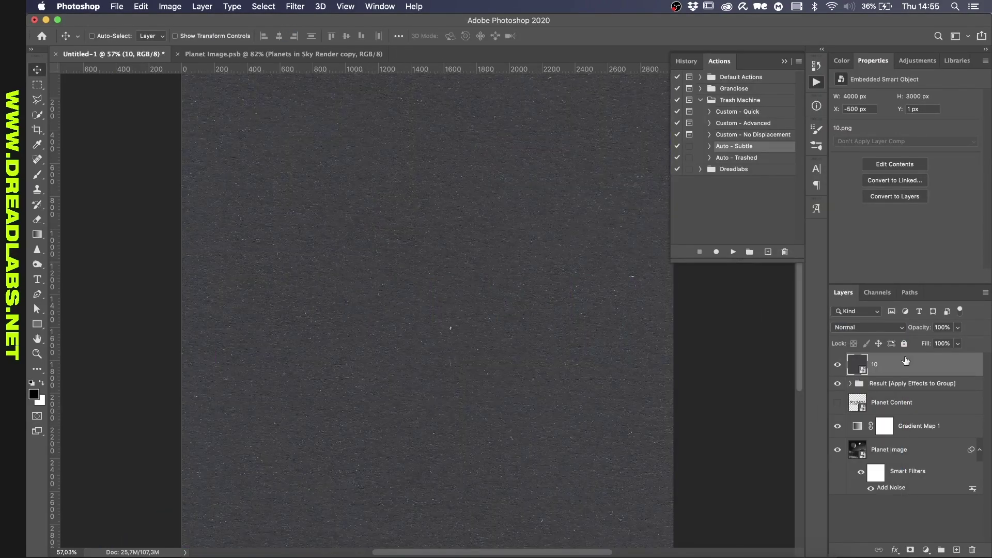
Send the paper texture behind all other layers and group Gradient Map 1 with Planet Image as Artwork
{"action": "key", "text": "super+alt+g"}
{"action": "key", "text": "super+shift+["}
{"action": "left_click", "coordinate": [908, 421]}
{"action": "left_click", "coordinate": [912, 404], "text": "shift"}
{"action": "key", "text": "super+g"}
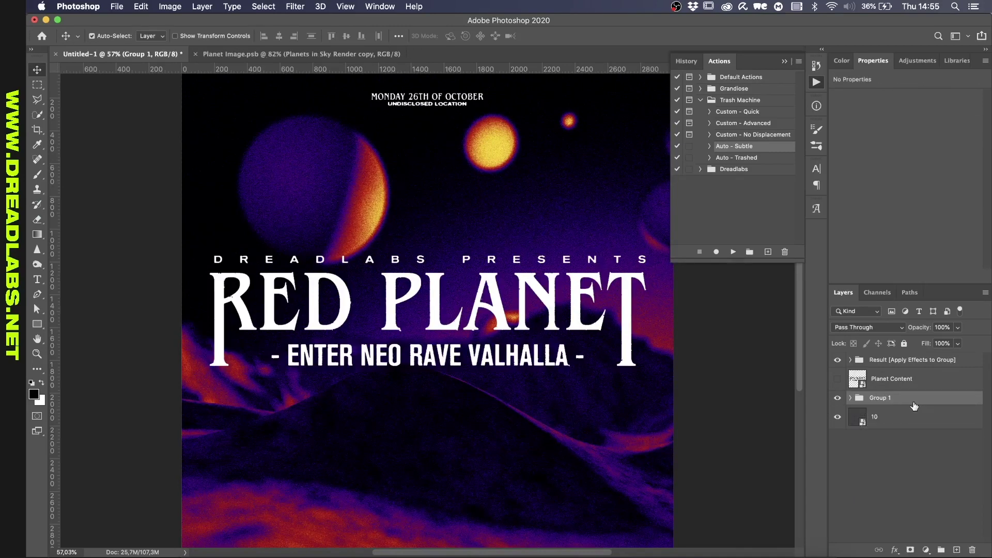
{"action": "type", "text": "Artwork"}
{"action": "key", "text": "Return"}
Try blending the Artwork group with the paper texture by splitting the underlying-layer Blend If sliders
{"action": "double_click", "coordinate": [924, 398]}
{"action": "left_click_drag", "start_coordinate": [704, 450], "coordinate": [759, 452], "text": "alt"}
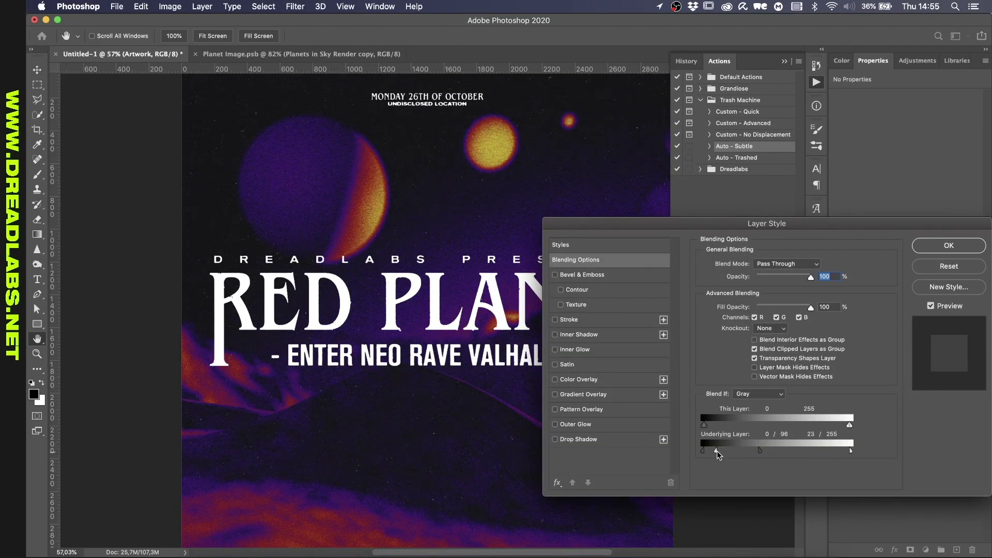
{"action": "left_click_drag", "start_coordinate": [760, 451], "coordinate": [742, 452]}
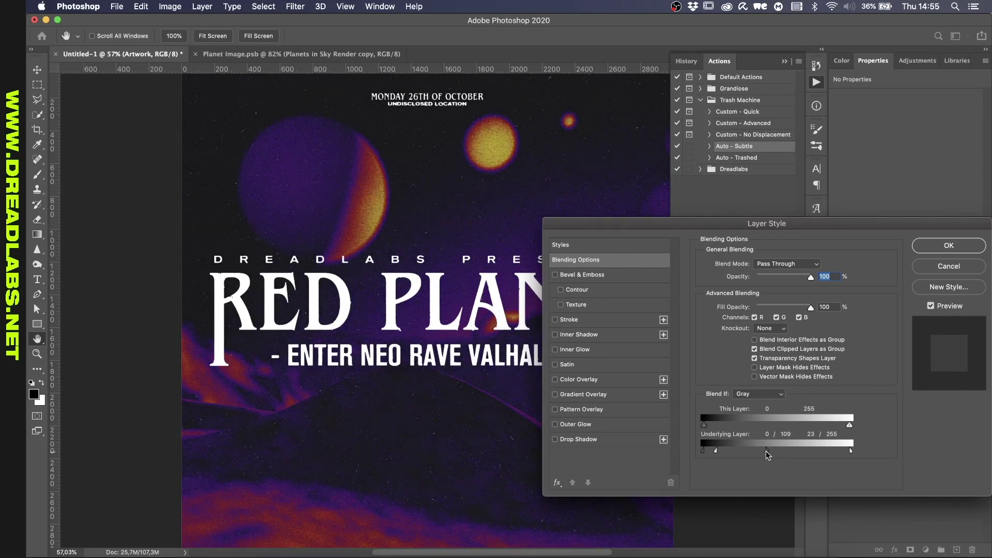
{"action": "left_click", "coordinate": [948, 273]}
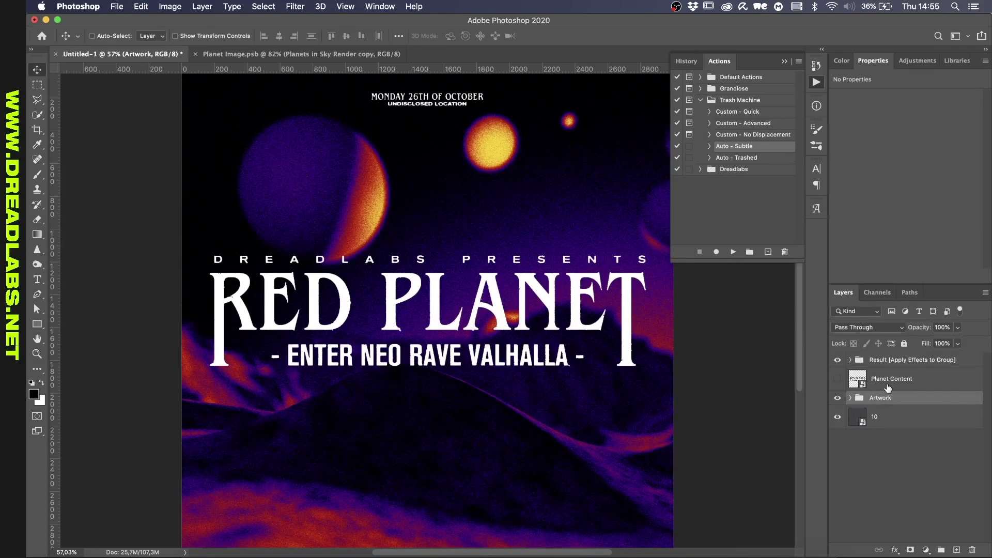
Rename the Result [Apply Effects to Group] group as Text
{"action": "left_click", "coordinate": [893, 360], "text": "shift"}
{"action": "double_click", "coordinate": [893, 361]}
{"action": "type", "text": "Text"}
Convert the Text through Artwork layers into one smart object and rename it Artwork
{"action": "left_click", "coordinate": [897, 399], "text": "shift"}
{"action": "right_click", "coordinate": [899, 398]}
{"action": "left_click", "coordinate": [832, 248]}
{"action": "double_click", "coordinate": [880, 364]}
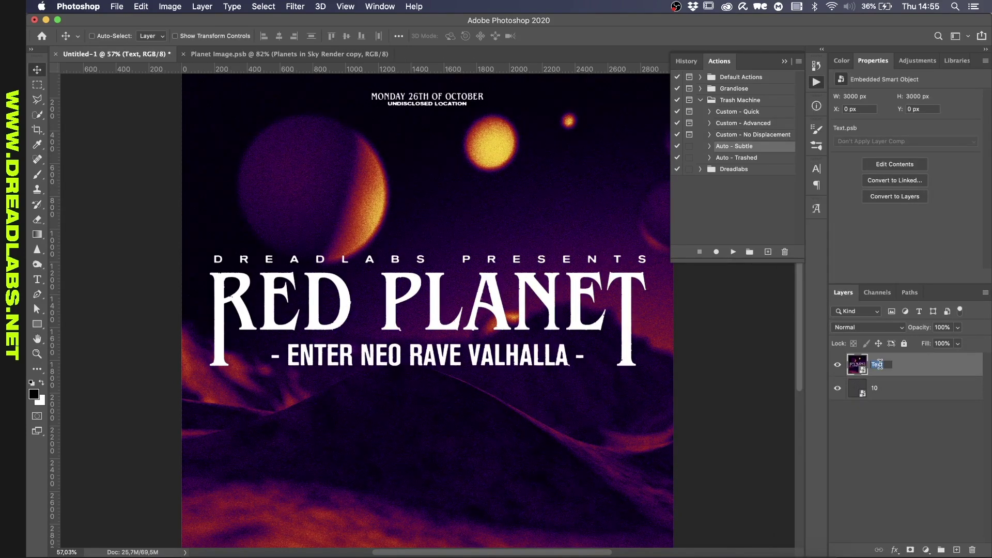
{"action": "type", "text": "Artwork"}
{"action": "key", "text": "Return"}
Open the Artwork smart object's contents and close the Planet Image document
{"action": "double_click", "coordinate": [857, 365]}
{"action": "left_click", "coordinate": [335, 55]}
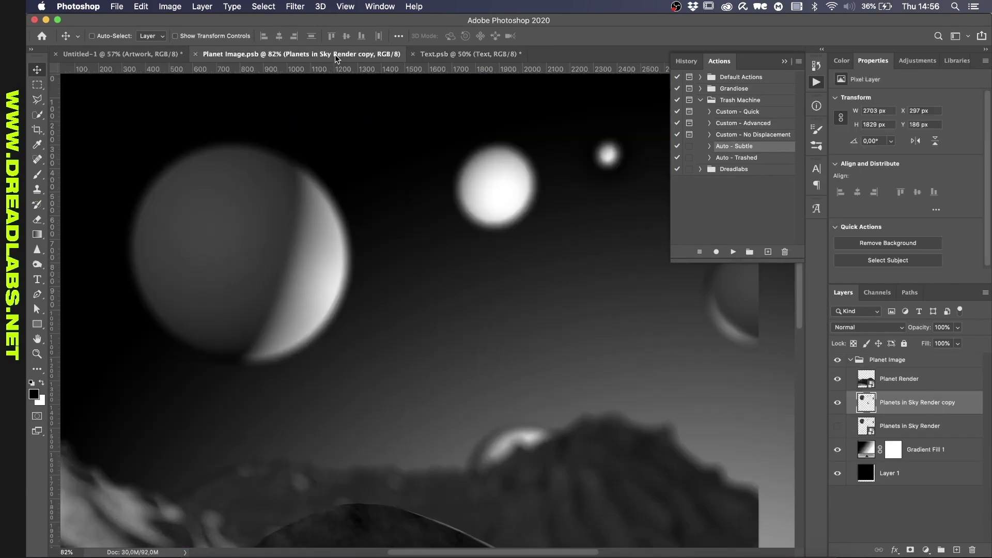
{"action": "left_click", "coordinate": [195, 54]}
{"action": "left_click", "coordinate": [155, 53]}
{"action": "left_click", "coordinate": [876, 388]}
{"action": "left_click", "coordinate": [853, 364]}
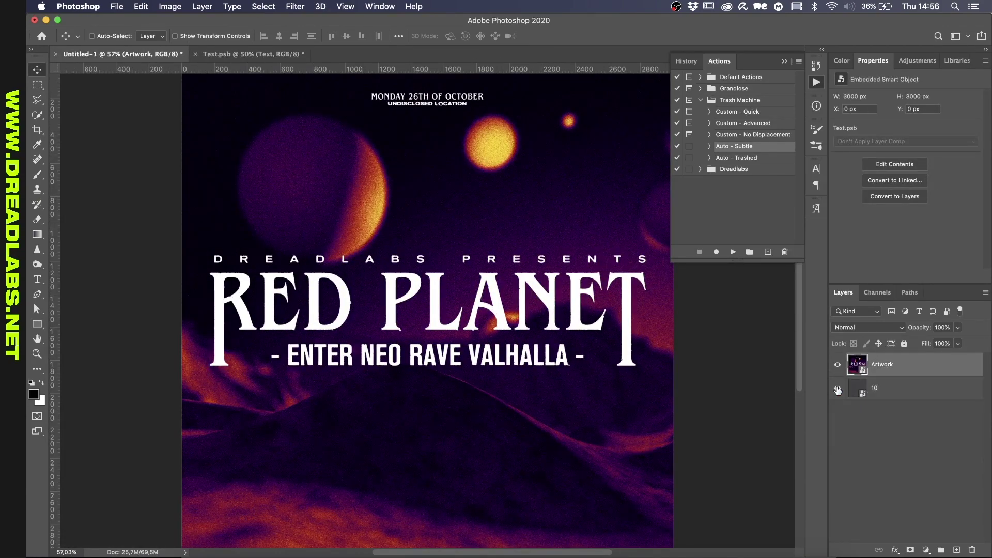
Inside the smart object, clip Gradient Map 1 to Planet Image, hide it and save the contents
{"action": "left_click", "coordinate": [305, 54]}
{"action": "left_click", "coordinate": [902, 422]}
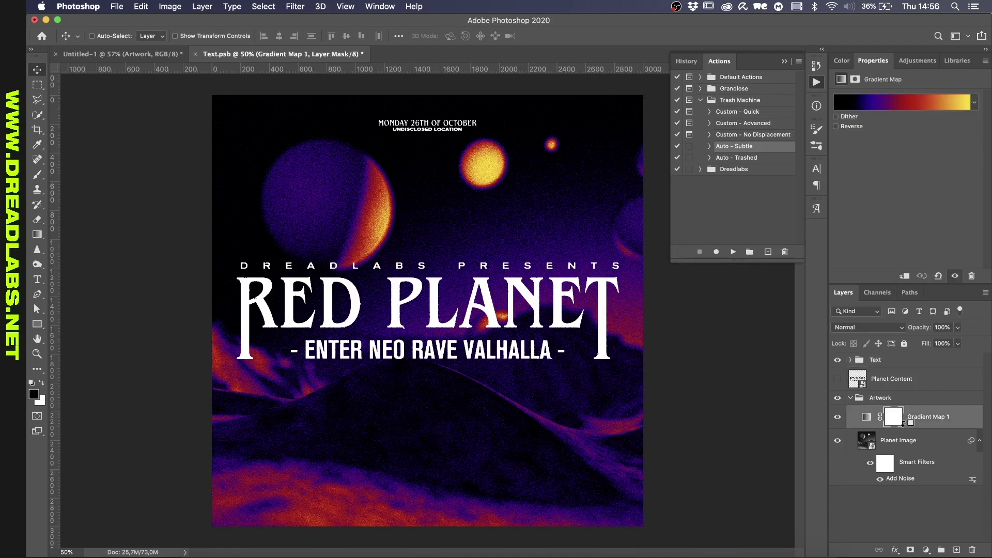
{"action": "key", "text": "super+s"}
{"action": "left_click", "coordinate": [162, 54]}
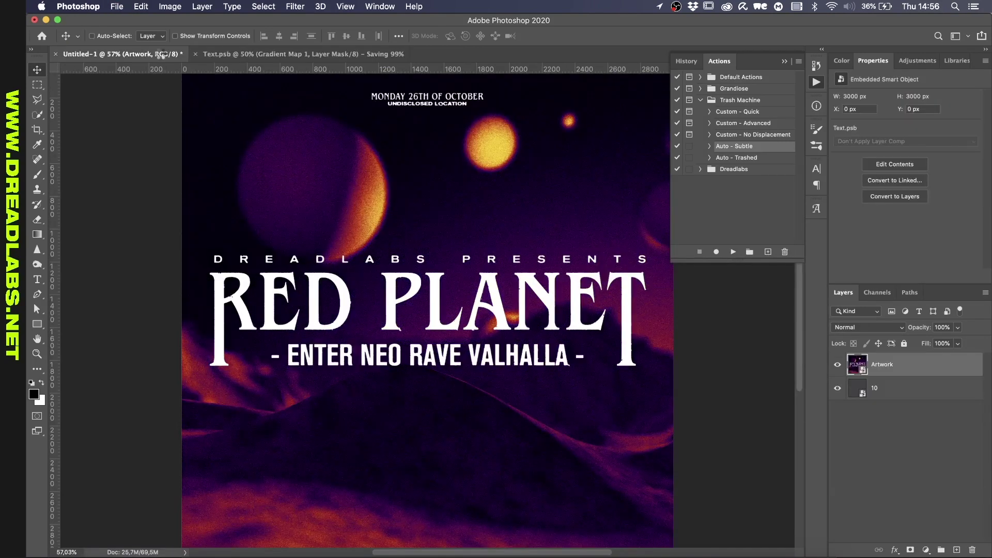
{"action": "left_click", "coordinate": [263, 52]}
{"action": "left_click", "coordinate": [837, 417]}
{"action": "key", "text": "super+s"}
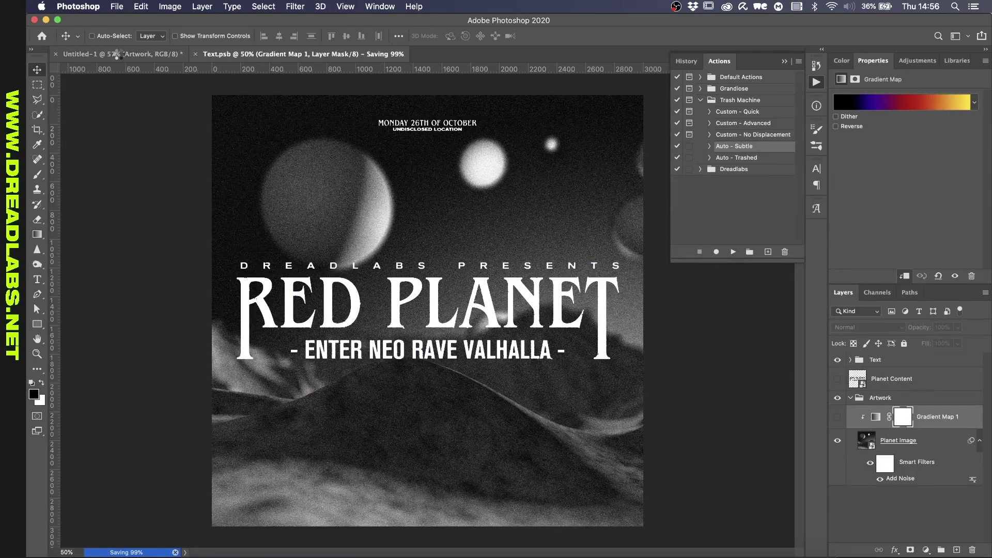
Show Gradient Map 1 again, save the smart object's contents and return to the poster
{"action": "left_click", "coordinate": [119, 53]}
{"action": "left_click", "coordinate": [222, 53]}
{"action": "left_click", "coordinate": [837, 417]}
{"action": "left_click", "coordinate": [849, 362]}
{"action": "left_click", "coordinate": [848, 363]}
{"action": "key", "text": "super+s"}
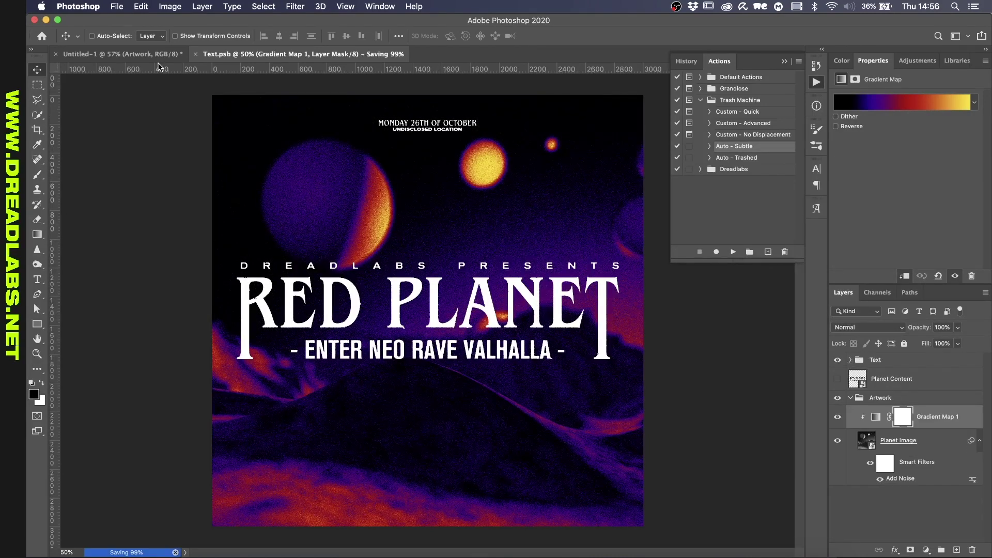
{"action": "left_click", "coordinate": [149, 54]}
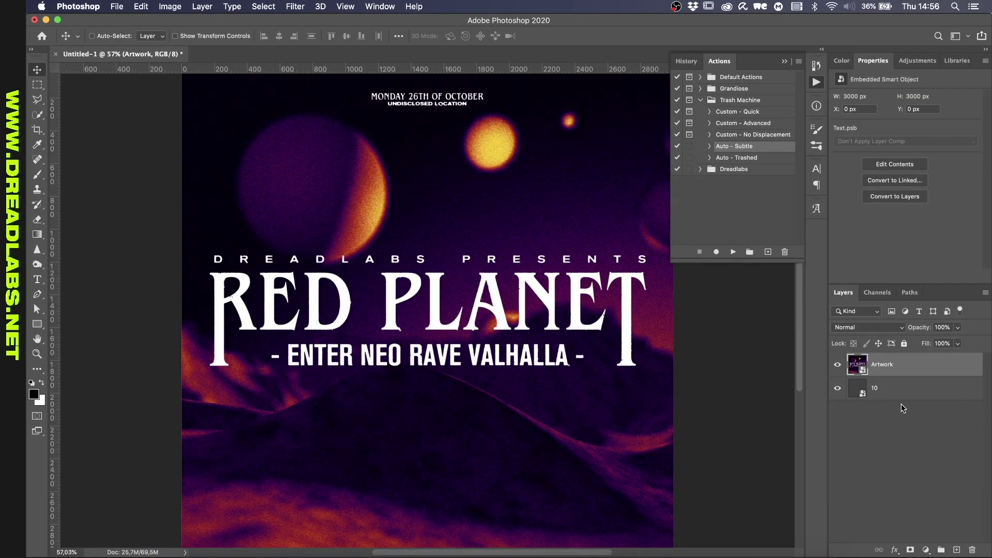
Undo the conversion of the Text and Artwork groups into a smart object
{"action": "left_click", "coordinate": [902, 409]}
{"action": "key", "text": "super+z"}
{"action": "key", "text": "super+z"}
Try converting the Artwork group alone to a smart object
{"action": "left_click", "coordinate": [888, 383]}
{"action": "right_click", "coordinate": [903, 398]}
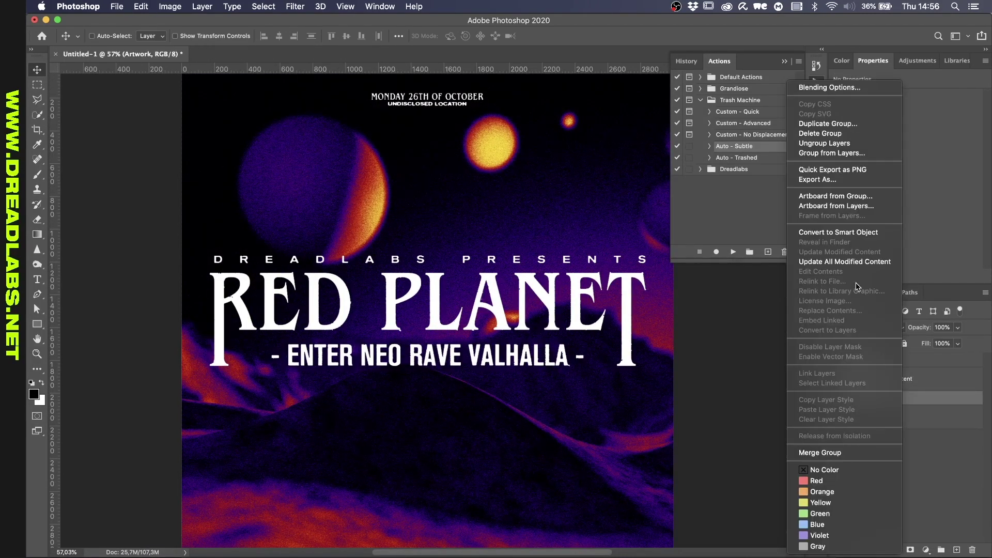
{"action": "left_click", "coordinate": [858, 232]}
{"action": "key", "text": "super+z"}
Clip Gradient Map 1 to Planet Image and retry converting the Artwork group to a smart object
{"action": "left_click", "coordinate": [851, 397]}
{"action": "left_click", "coordinate": [923, 429], "text": "alt"}
{"action": "right_click", "coordinate": [900, 398]}
{"action": "left_click", "coordinate": [838, 233]}
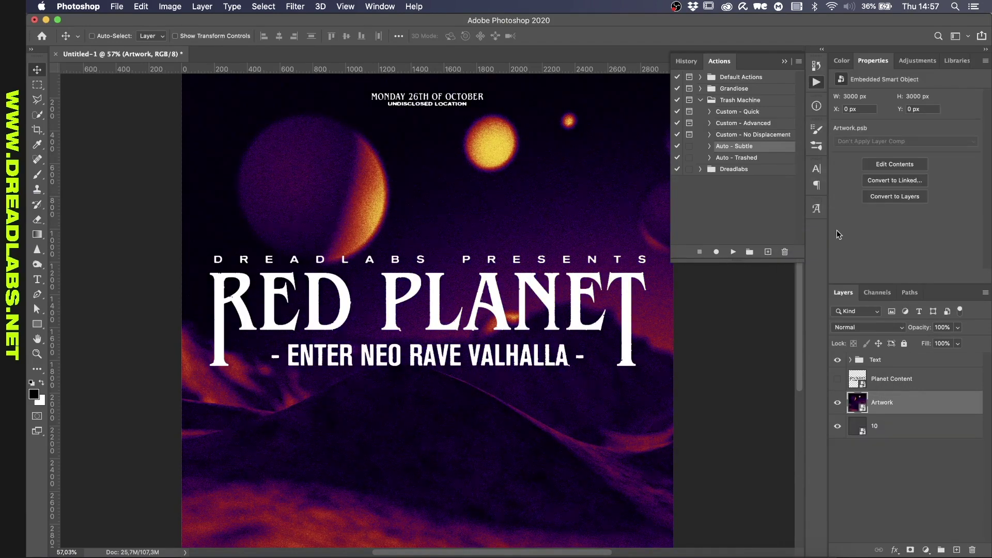
{"action": "key", "text": "super+z"}
Try nesting Planet Image in a new smart object before converting the Artwork group to one
{"action": "right_click", "coordinate": [930, 442]}
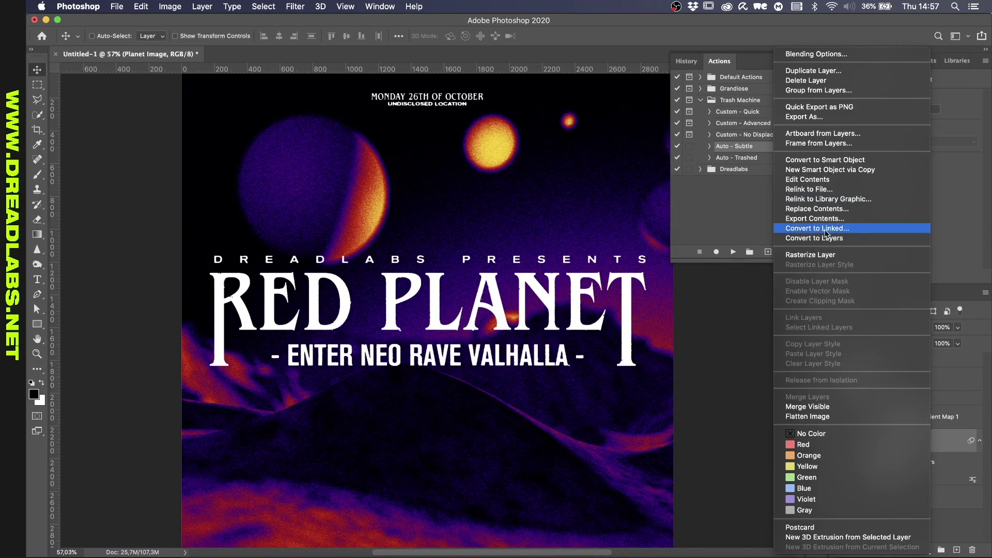
{"action": "left_click", "coordinate": [851, 162]}
{"action": "right_click", "coordinate": [889, 399]}
{"action": "left_click", "coordinate": [862, 232]}
{"action": "key", "text": "super+z"}
{"action": "key", "text": "super+z"}
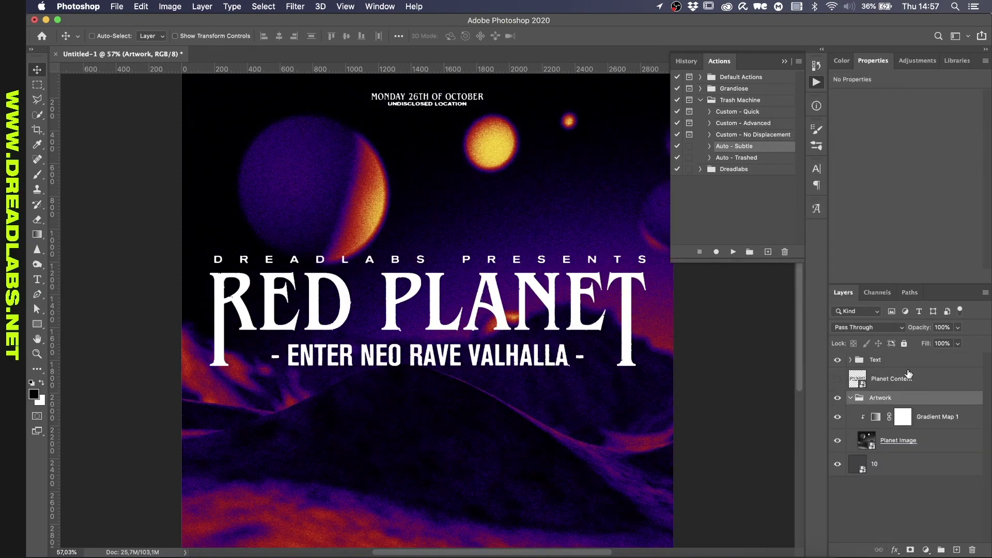
Try merging the Artwork group into a single layer
{"action": "right_click", "coordinate": [895, 397]}
{"action": "left_click", "coordinate": [812, 452]}
{"action": "key", "text": "super+z"}
Delete the Add Noise smart filter from the Planet Image layer
{"action": "left_click", "coordinate": [850, 398]}
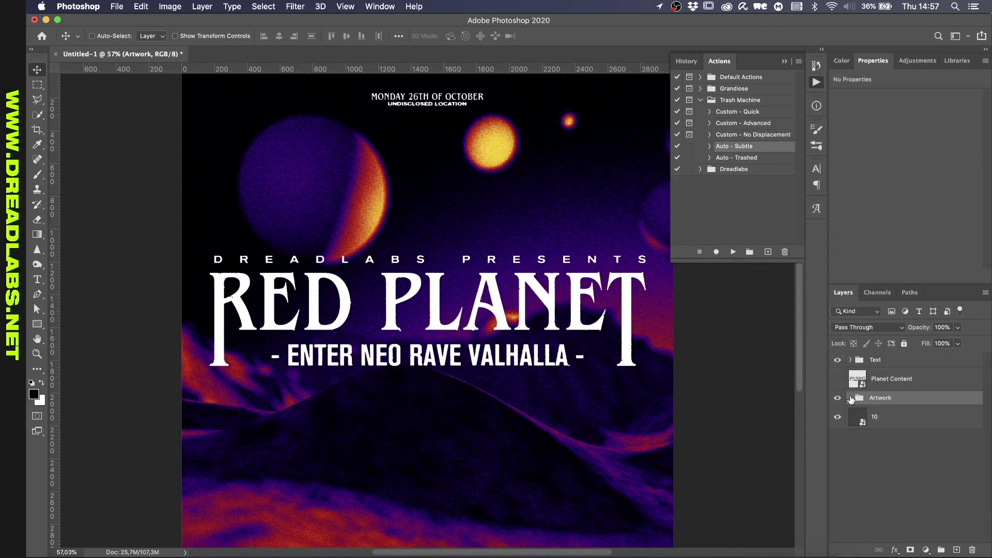
{"action": "left_click", "coordinate": [850, 397]}
{"action": "scroll", "coordinate": [499, 401], "scroll_direction": "up", "scroll_amount": 3, "text": "alt"}
{"action": "scroll", "coordinate": [495, 396], "scroll_direction": "down", "scroll_amount": 4, "text": "alt"}
{"action": "left_click", "coordinate": [901, 441]}
{"action": "right_click", "coordinate": [902, 478]}
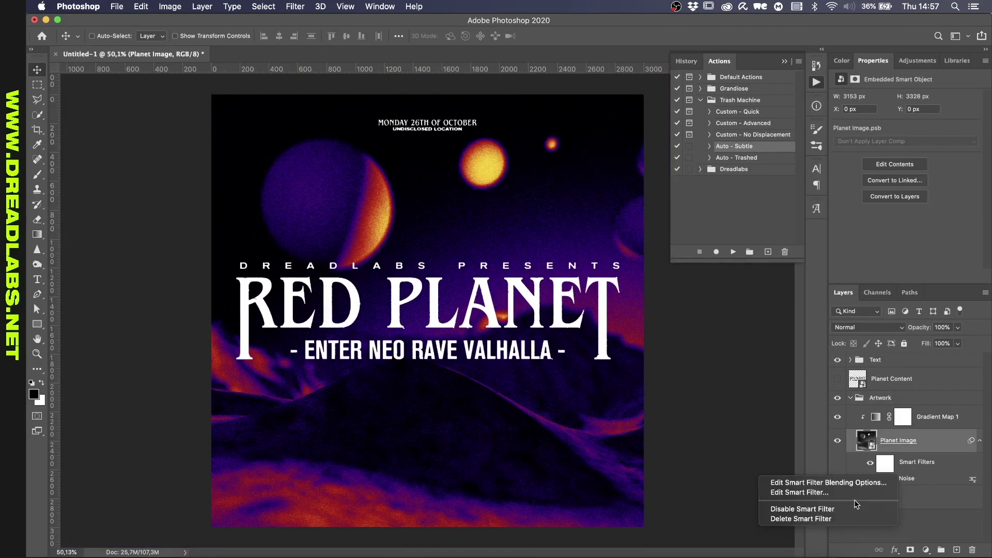
{"action": "left_click", "coordinate": [827, 519]}
Select the layers from the Artwork group to the Text group and convert them into one smart object
{"action": "left_click", "coordinate": [907, 403]}
{"action": "left_click", "coordinate": [851, 361]}
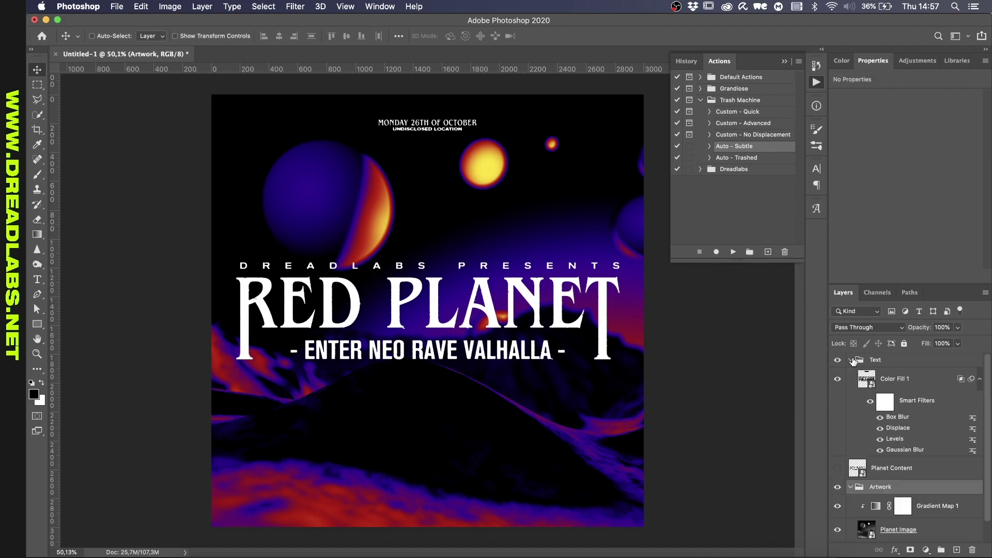
{"action": "left_click", "coordinate": [851, 360]}
{"action": "left_click", "coordinate": [879, 360], "text": "shift"}
{"action": "right_click", "coordinate": [894, 360]}
{"action": "left_click", "coordinate": [816, 231]}
Apply Add Noise and Displace smart filters to the combined Text smart object
{"action": "mouse_move", "coordinate": [303, 175]}
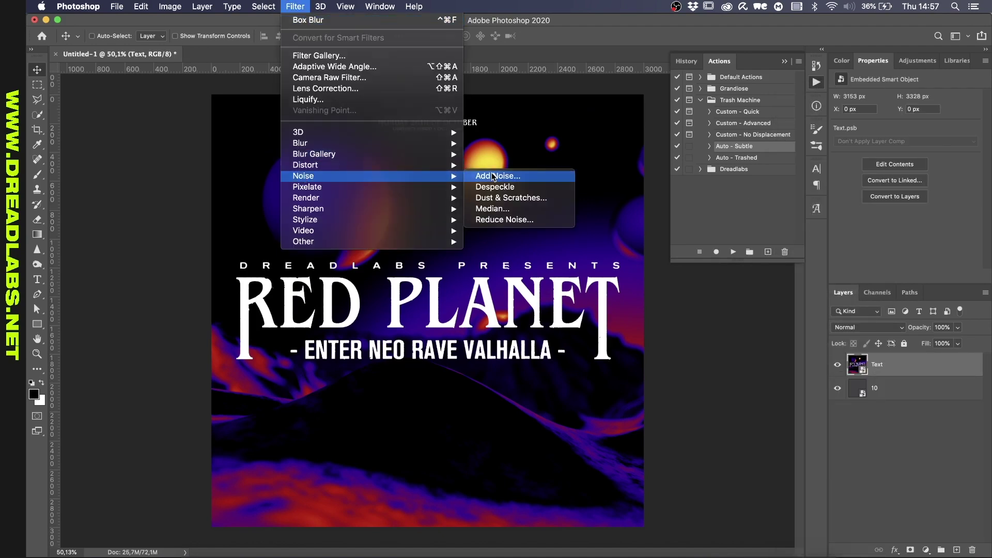
{"action": "left_click", "coordinate": [496, 176]}
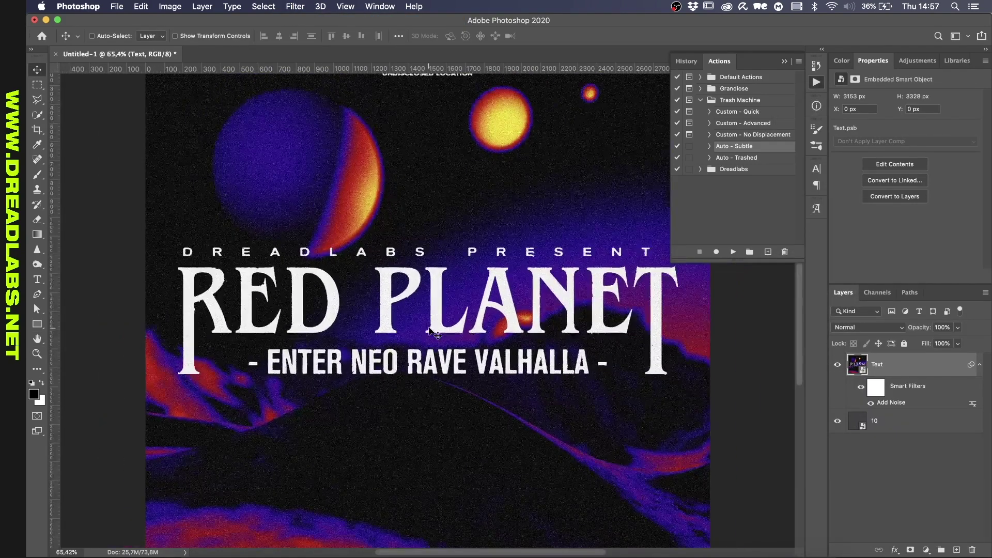
{"action": "left_click", "coordinate": [295, 6]}
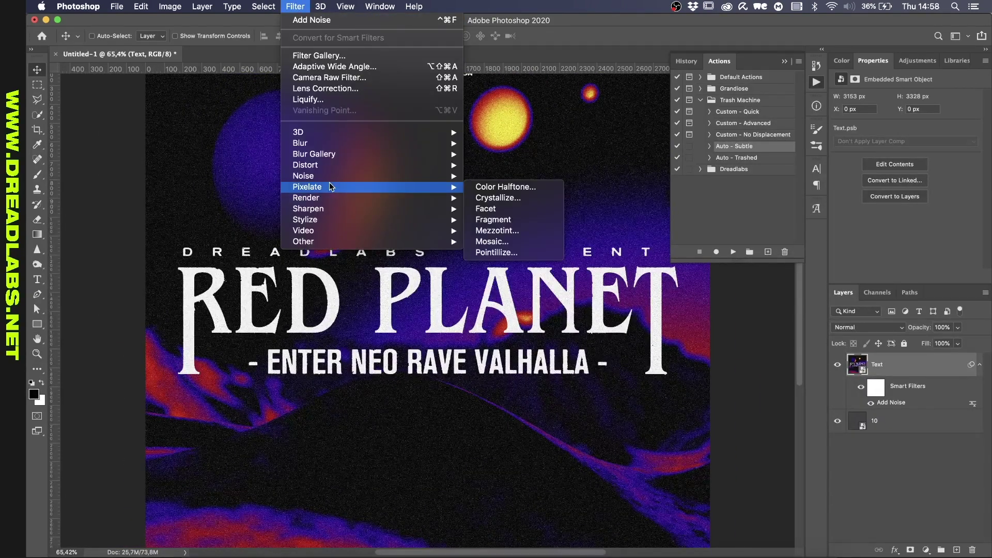
{"action": "left_click", "coordinate": [478, 165]}
{"action": "left_click", "coordinate": [580, 37]}
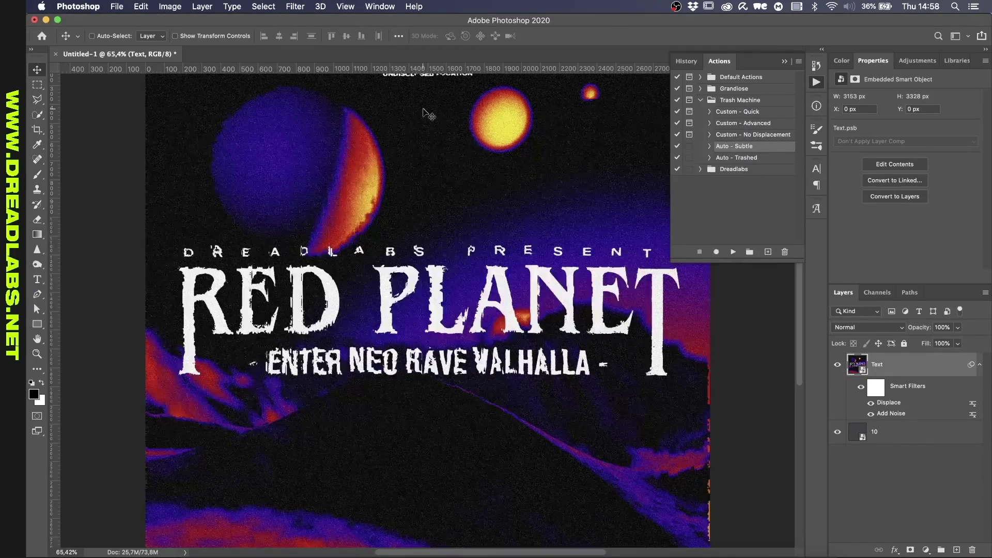
Change the displacement map of the Text smart object's Displace filter to random photos.psd
{"action": "double_click", "coordinate": [895, 404]}
{"action": "left_click", "coordinate": [581, 38]}
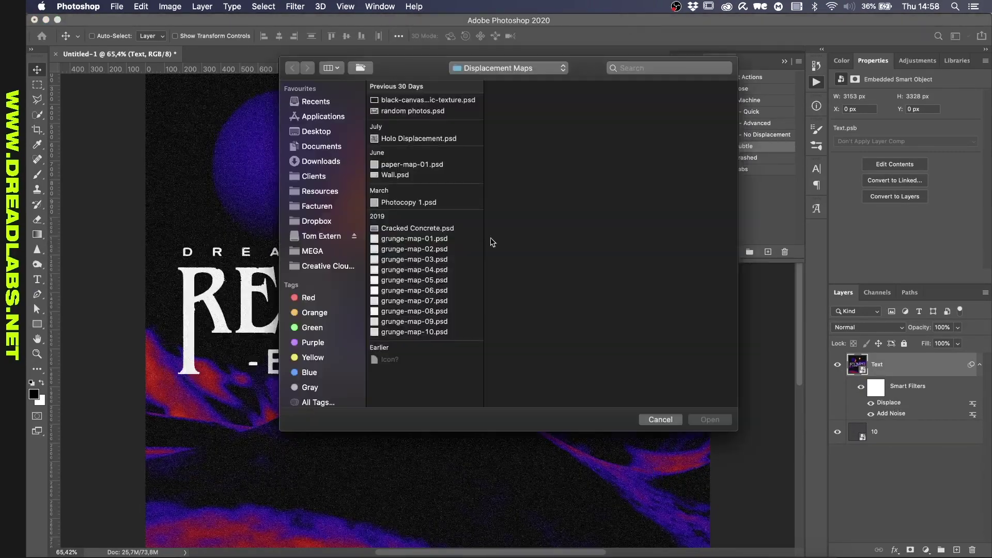
{"action": "double_click", "coordinate": [421, 110]}
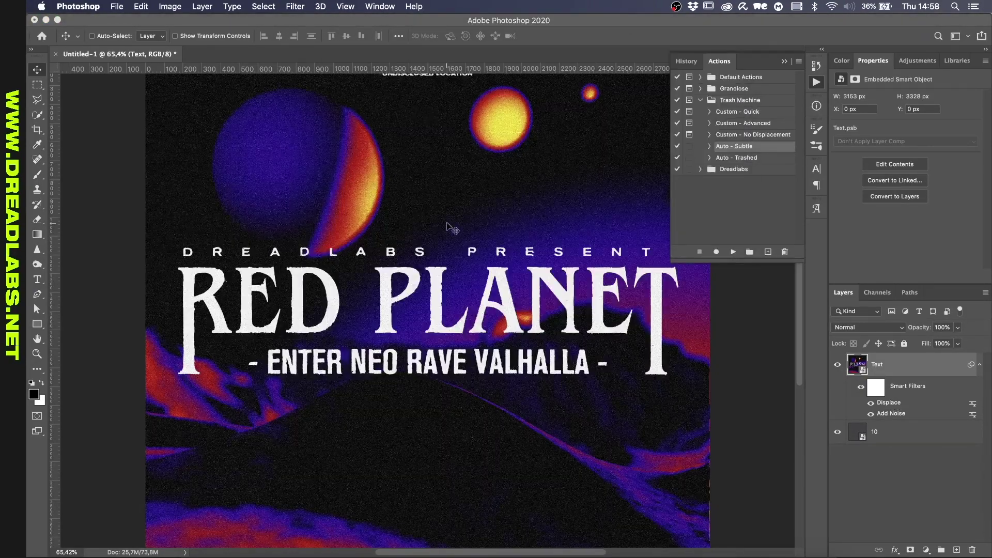
Position the Text smart object's center at X 1500 px and Y 1500 px
{"action": "key", "text": "super+0"}
{"action": "key", "text": "super+t"}
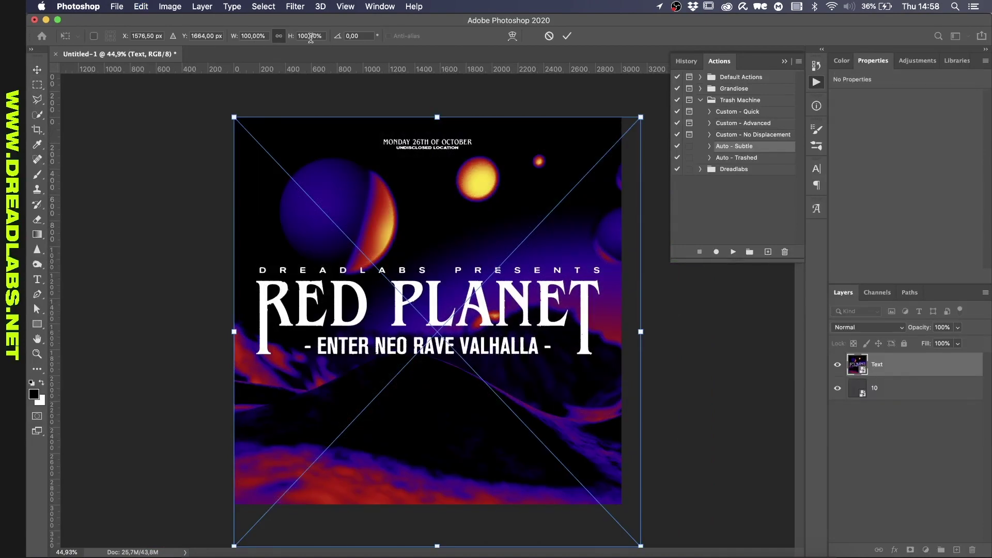
{"action": "type", "text": "1500"}
{"action": "key", "text": "Tab"}
{"action": "type", "text": "1500"}
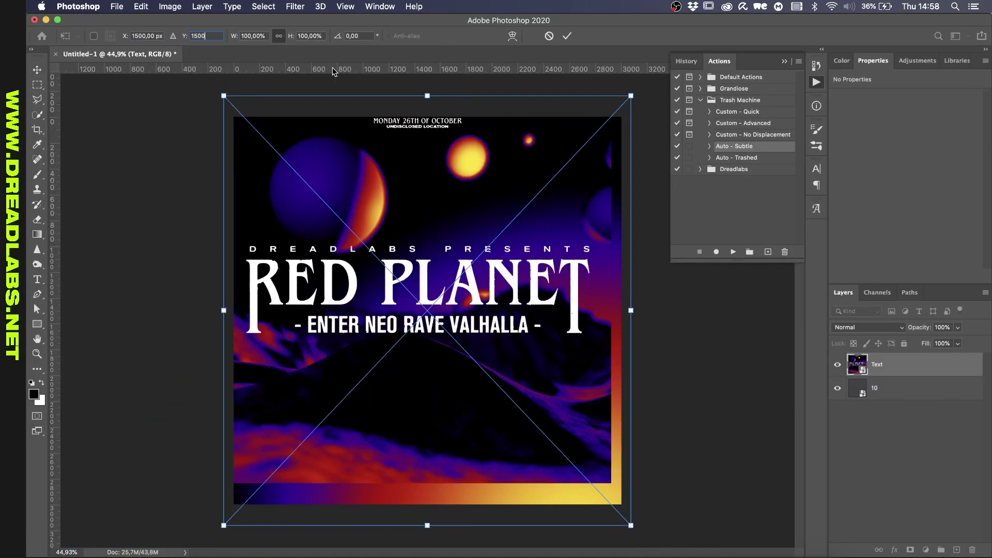
{"action": "key", "text": "Return"}
Open the Text smart object's contents and add guides along the bottom and right edges of the planet image
{"action": "double_click", "coordinate": [858, 364]}
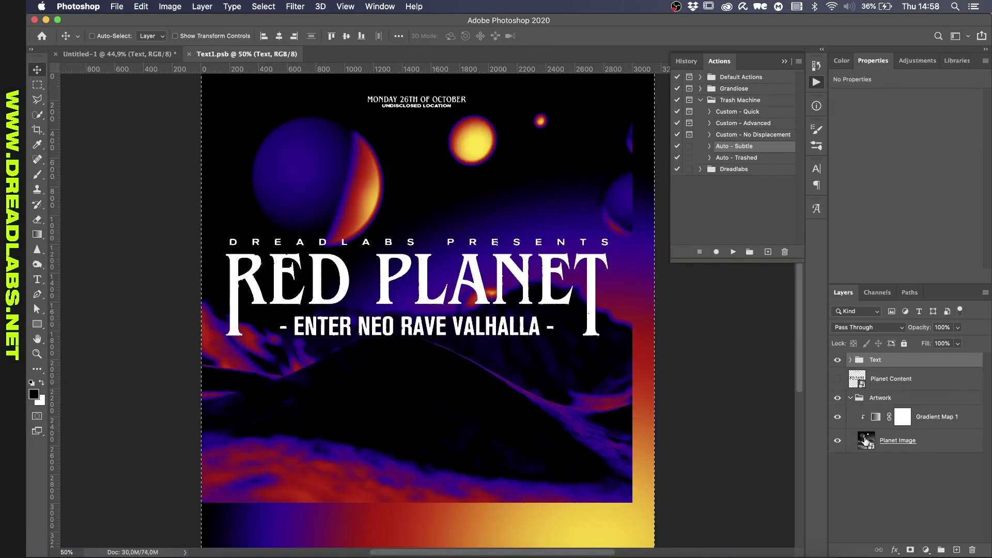
{"action": "key", "text": "super+d"}
{"action": "key", "text": "super+0"}
{"action": "key", "text": "m"}
{"action": "left_click_drag", "start_coordinate": [530, 69], "coordinate": [481, 494]}
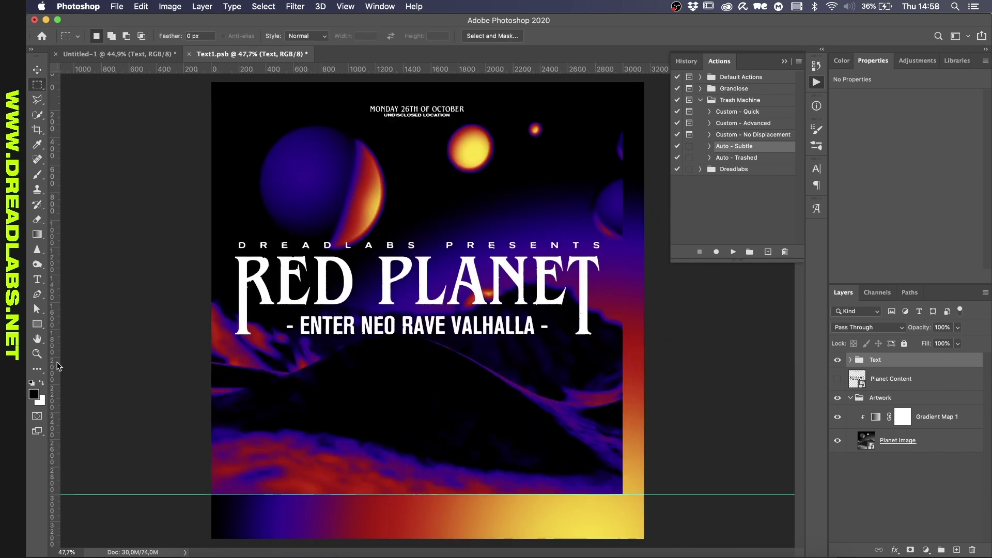
{"action": "left_click_drag", "start_coordinate": [56, 367], "coordinate": [623, 326]}
{"action": "left_click_drag", "start_coordinate": [212, 82], "coordinate": [152, 121]}
{"action": "key", "text": "super+d"}
{"action": "key", "text": "v"}
{"action": "key", "text": "m"}
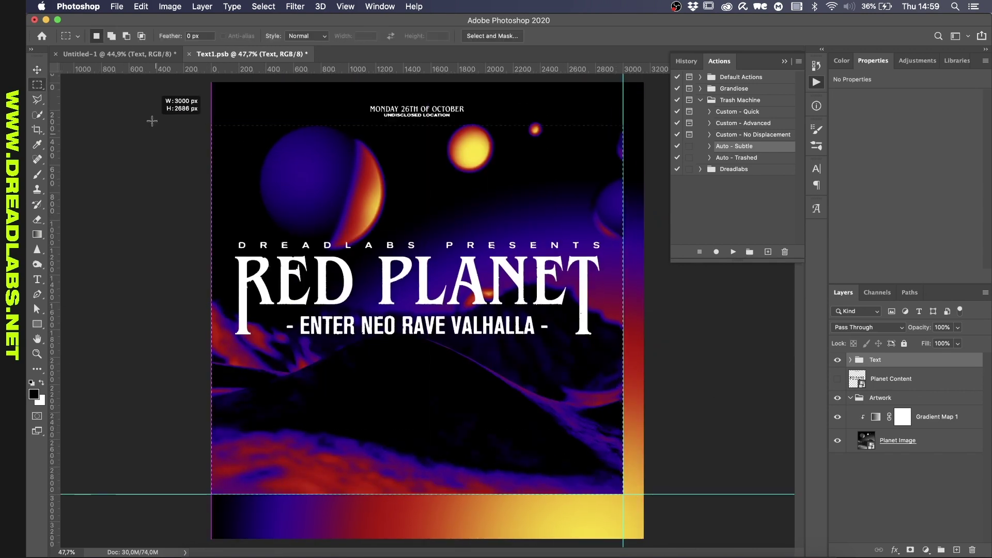
{"action": "left_click_drag", "start_coordinate": [151, 76], "coordinate": [150, 76]}
Add guides along the top and left edges of the artwork inside the smart object
{"action": "scroll", "coordinate": [357, 148], "scroll_direction": "up", "scroll_amount": 6, "text": "alt"}
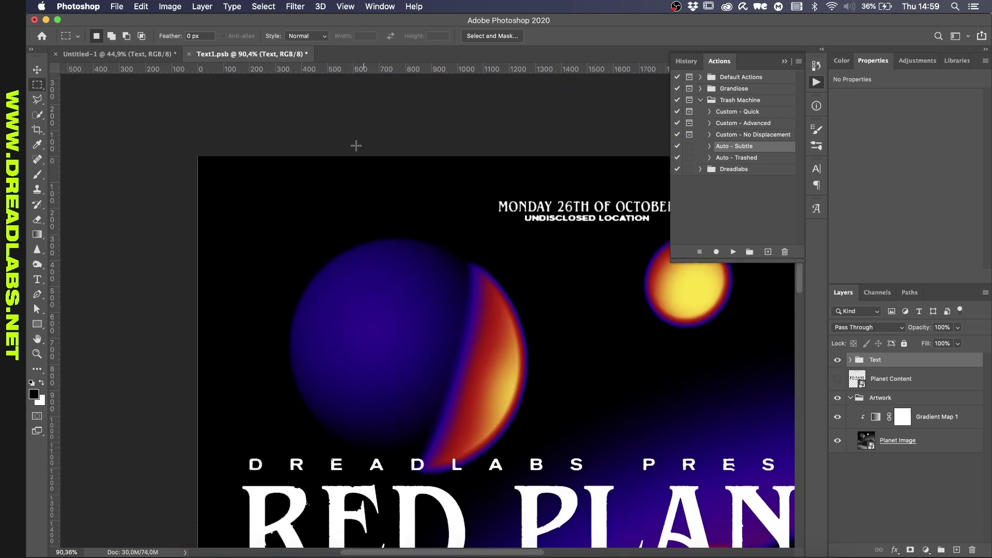
{"action": "left_click_drag", "start_coordinate": [341, 69], "coordinate": [329, 301]}
{"action": "left_click_drag", "start_coordinate": [52, 254], "coordinate": [92, 257]}
{"action": "scroll", "coordinate": [93, 257], "scroll_direction": "down", "scroll_amount": 10}
{"action": "scroll", "coordinate": [93, 257], "scroll_direction": "right", "scroll_amount": 10}
{"action": "scroll", "coordinate": [229, 401], "scroll_direction": "up", "scroll_amount": 4, "text": "alt"}
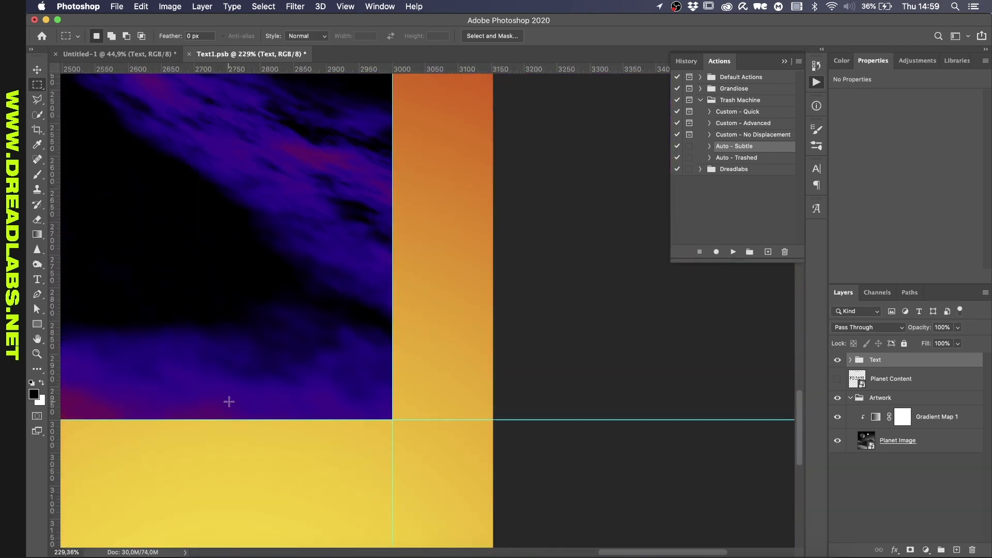
{"action": "key", "text": "v"}
{"action": "left_click_drag", "start_coordinate": [429, 450], "coordinate": [428, 449]}
Crop the smart object's contents to the area framed by the guides, and save and close it
{"action": "scroll", "coordinate": [429, 450], "scroll_direction": "down", "scroll_amount": 1, "text": "alt"}
{"action": "scroll", "coordinate": [428, 450], "scroll_direction": "down", "scroll_amount": 10, "text": "alt"}
{"action": "key", "text": "m"}
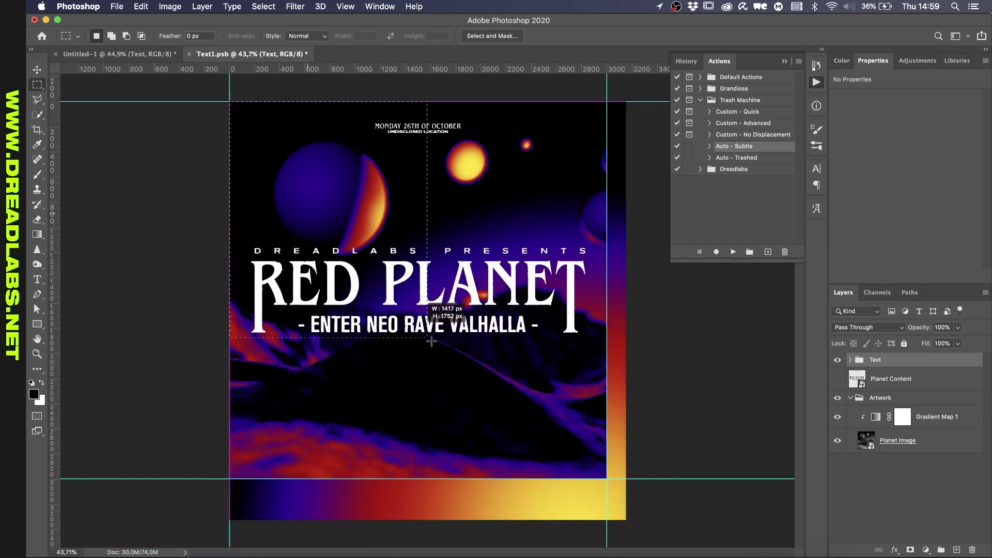
{"action": "key", "text": "super+s"}
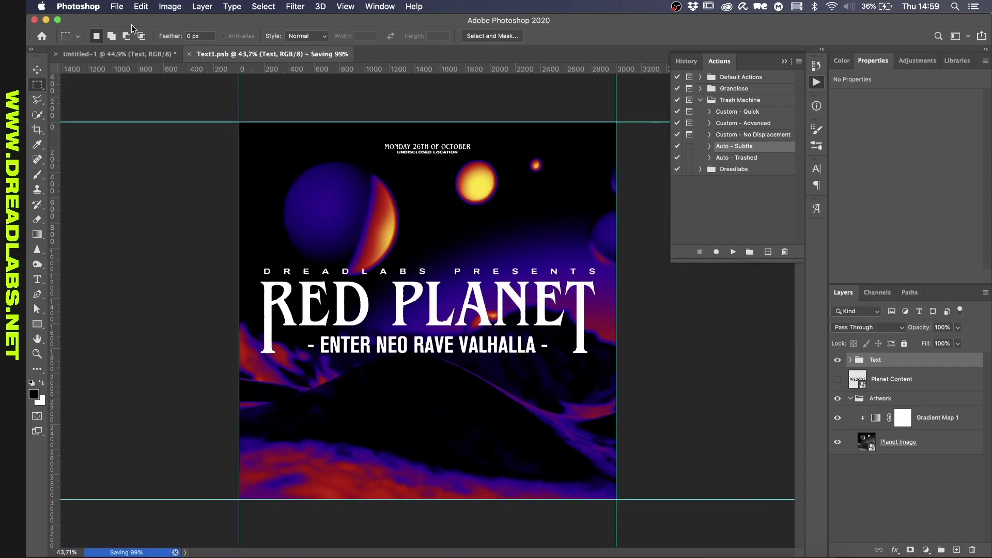
{"action": "key", "text": "super+w"}
Scale the Text smart object up to 102% so it extends slightly past the canvas edges
{"action": "key", "text": "v"}
{"action": "scroll", "coordinate": [446, 238], "scroll_direction": "up", "scroll_amount": 2, "text": "alt"}
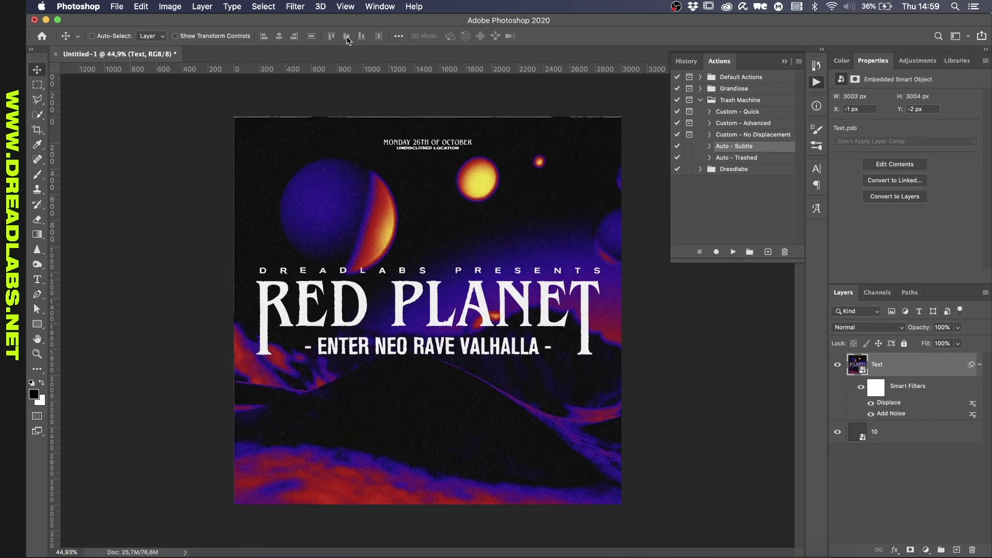
{"action": "scroll", "coordinate": [446, 238], "scroll_direction": "down", "scroll_amount": 3, "text": "alt"}
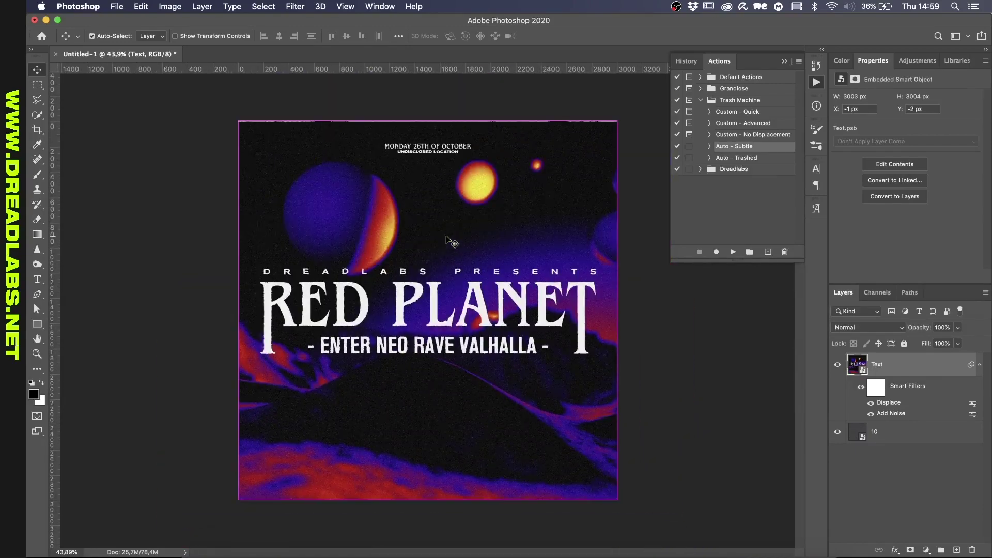
{"action": "key", "text": "super+a"}
{"action": "key", "text": "super+t"}
{"action": "left_click", "coordinate": [308, 35]}
{"action": "key", "text": "Up"}
{"action": "key", "text": "Up"}
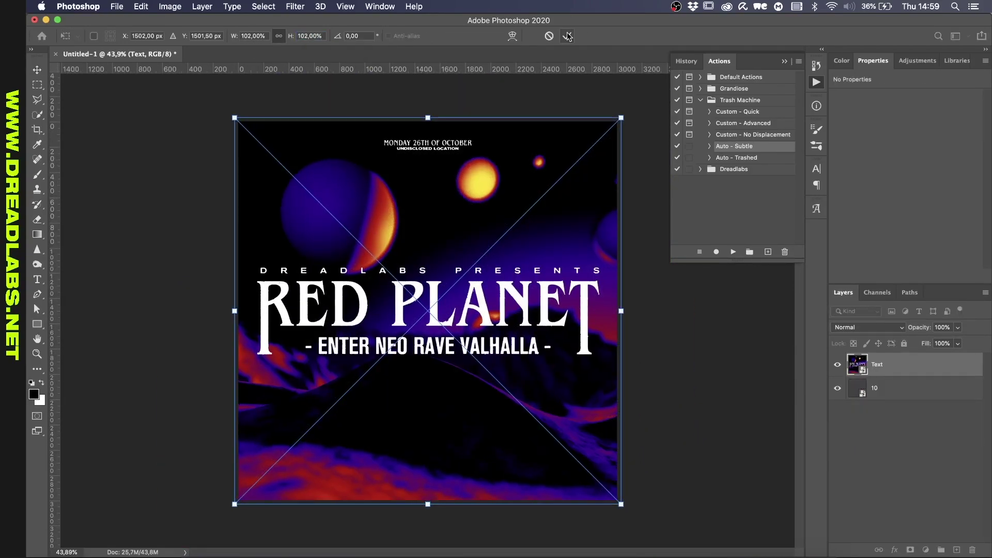
{"action": "left_click", "coordinate": [566, 36]}
{"action": "key", "text": "super+d"}
Center the Text smart object on the canvas and split one of its Blend If sliders to blend it with the texture layer beneath
{"action": "left_click", "coordinate": [279, 36]}
{"action": "left_click", "coordinate": [346, 35]}
{"action": "key", "text": "super+0"}
{"action": "double_click", "coordinate": [909, 368]}
{"action": "mouse_move", "coordinate": [704, 449]}
{"action": "left_mouse_down", "text": "alt"}
{"action": "mouse_move", "coordinate": [769, 449]}
{"action": "mouse_move", "coordinate": [704, 450]}
{"action": "mouse_move", "coordinate": [715, 454]}
{"action": "left_mouse_up", "text": "alt"}
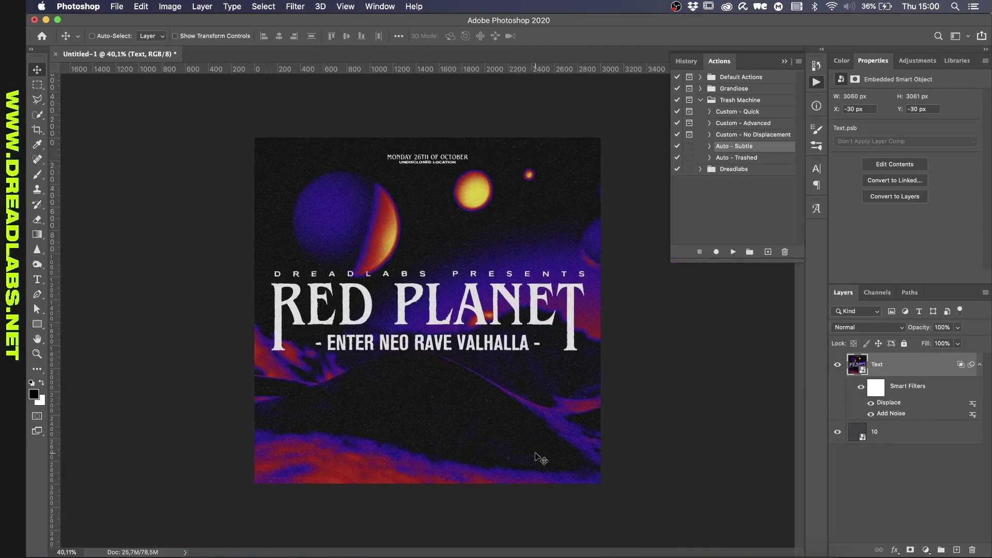
Inside the Text smart object's contents, convert the Text group to a smart object and duplicate it
{"action": "double_click", "coordinate": [857, 364]}
{"action": "left_click", "coordinate": [851, 360]}
{"action": "left_click", "coordinate": [851, 360]}
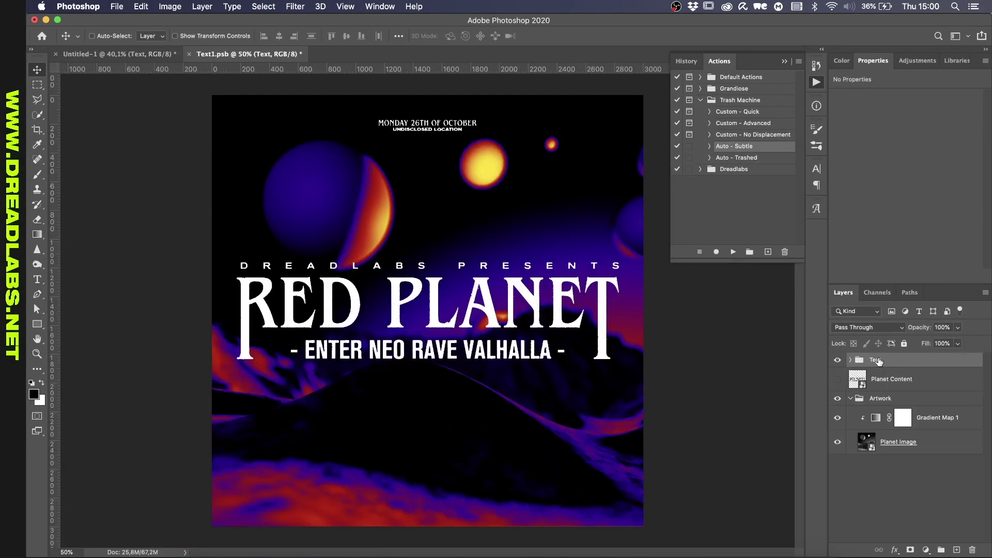
{"action": "scroll", "coordinate": [894, 363], "scroll_direction": "up", "scroll_amount": 5, "text": "alt"}
{"action": "right_click", "coordinate": [916, 365]}
{"action": "left_click", "coordinate": [885, 388]}
{"action": "key", "text": "super+j"}
Apply a Box Blur smart filter to the Text copy layer, and save and close the smart object's contents
{"action": "left_click", "coordinate": [295, 6]}
{"action": "mouse_move", "coordinate": [310, 143]}
{"action": "left_click", "coordinate": [526, 177]}
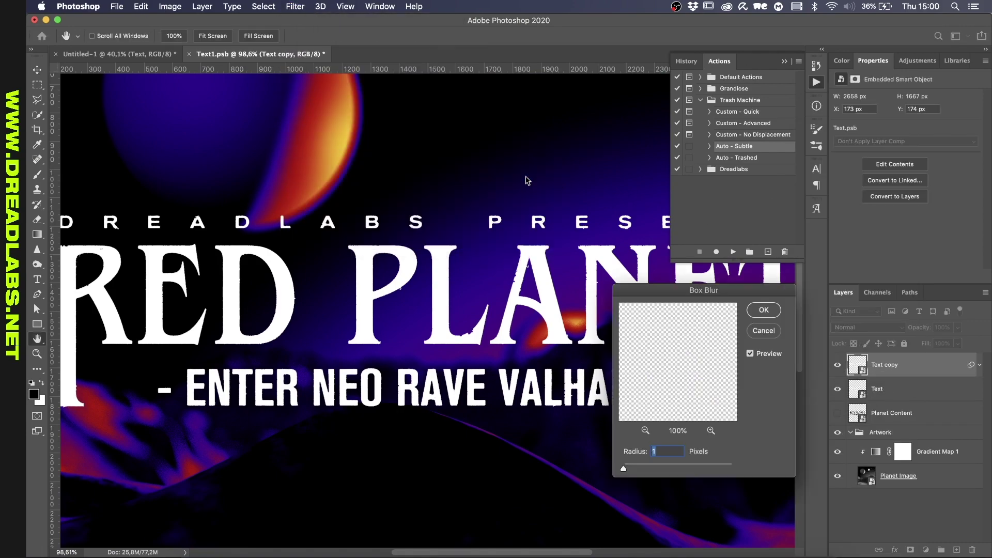
{"action": "key", "text": "Return"}
{"action": "key", "text": "super+s"}
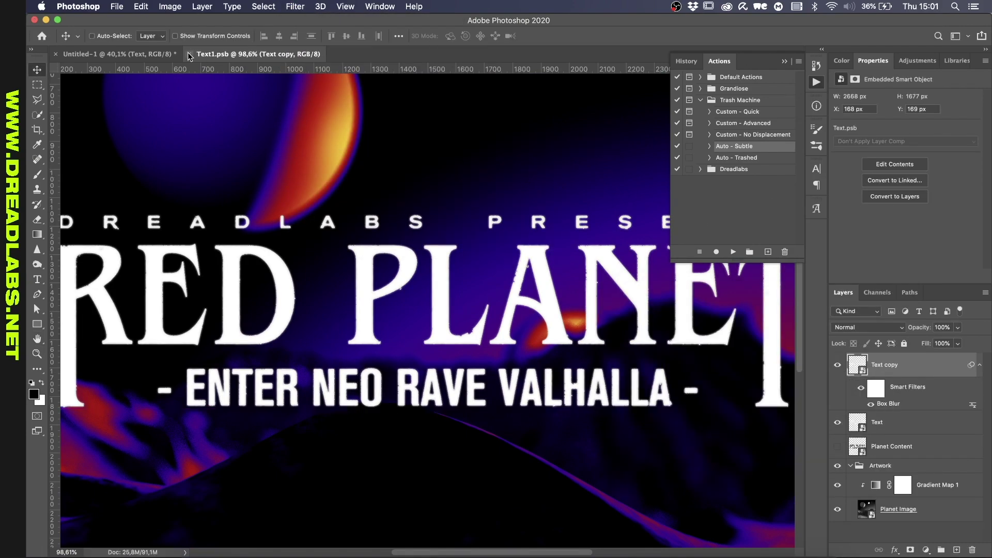
{"action": "left_click", "coordinate": [189, 54]}
{"action": "scroll", "coordinate": [354, 329], "scroll_direction": "down", "scroll_amount": 3, "text": "alt"}
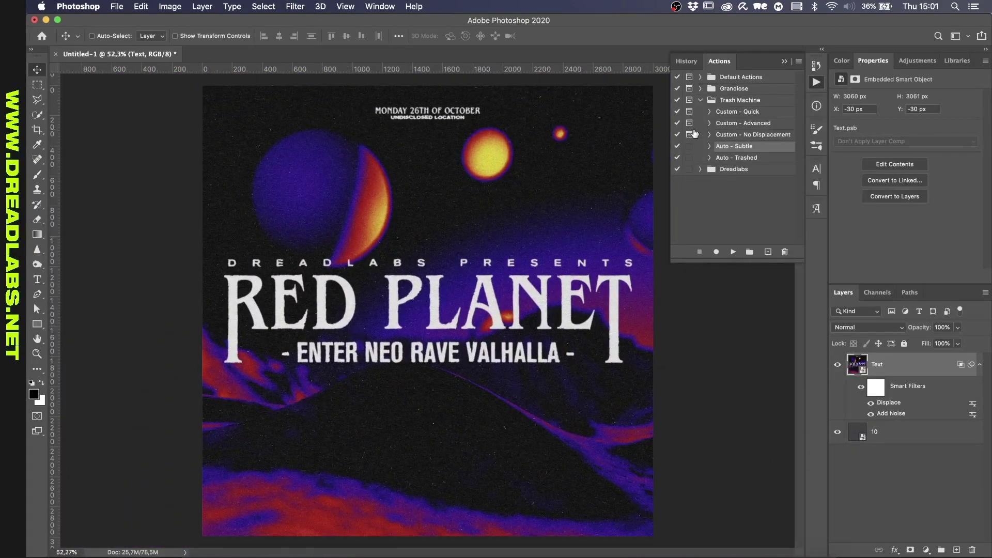
Try the Sharpen Edges filter on the combined Text smart object
{"action": "left_click", "coordinate": [295, 6]}
{"action": "mouse_move", "coordinate": [393, 209]}
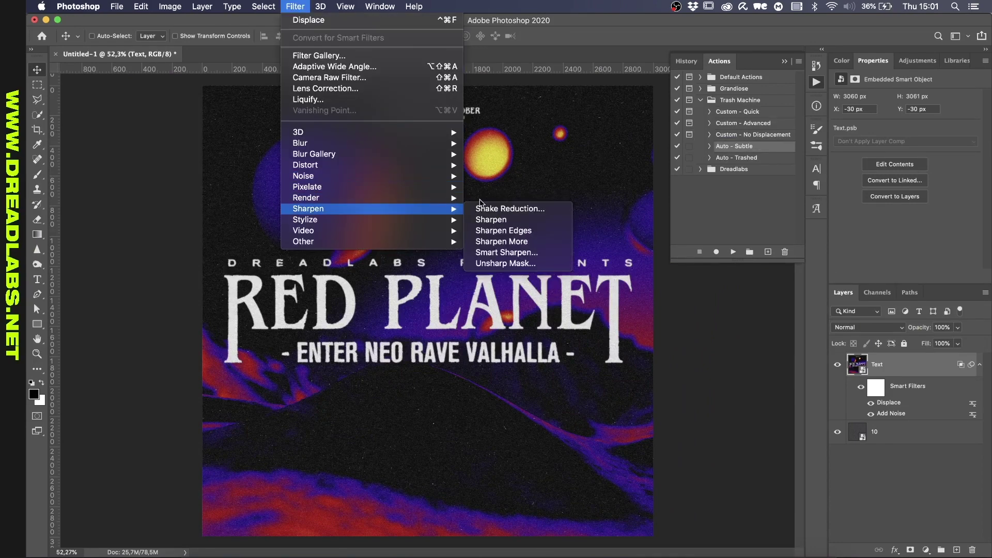
{"action": "left_click", "coordinate": [511, 231]}
Apply the Sharpen smart filter to the combined Text smart object
{"action": "left_click", "coordinate": [295, 6]}
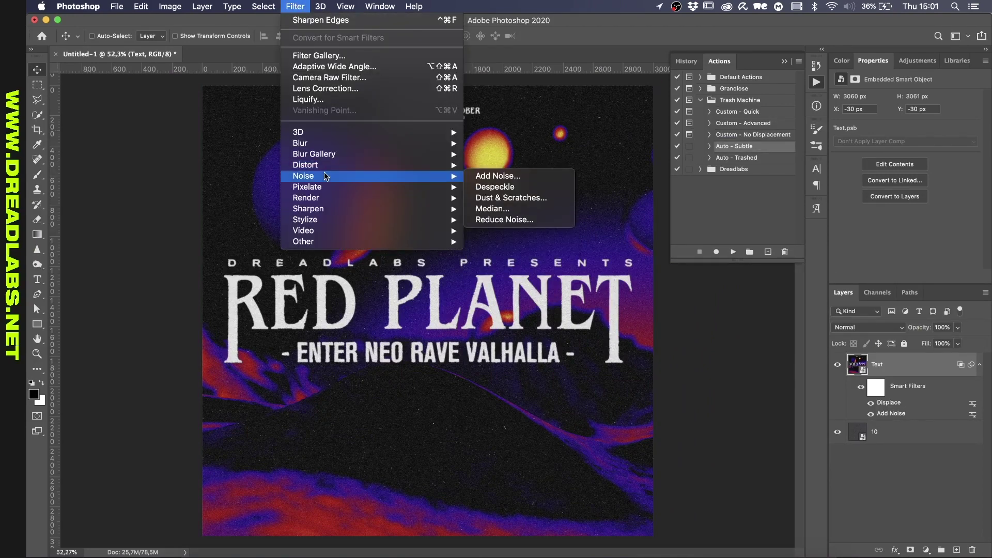
{"action": "mouse_move", "coordinate": [393, 208]}
{"action": "left_click", "coordinate": [509, 220]}
Try a second Sharpen pass on the Text smart object and undo it
{"action": "left_click", "coordinate": [295, 7]}
{"action": "left_click", "coordinate": [295, 19]}
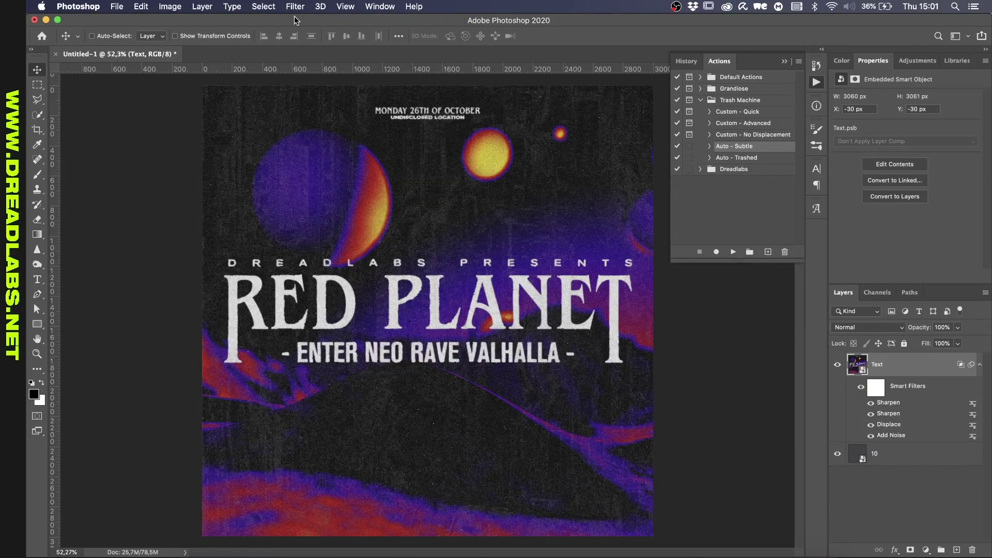
{"action": "key", "text": "super+z"}
Duplicate the combined Text smart object and rasterize the copy
{"action": "key", "text": "super+plus"}
{"action": "key", "text": "super+plus"}
{"action": "left_click", "coordinate": [784, 61]}
{"action": "key", "text": "super+0"}
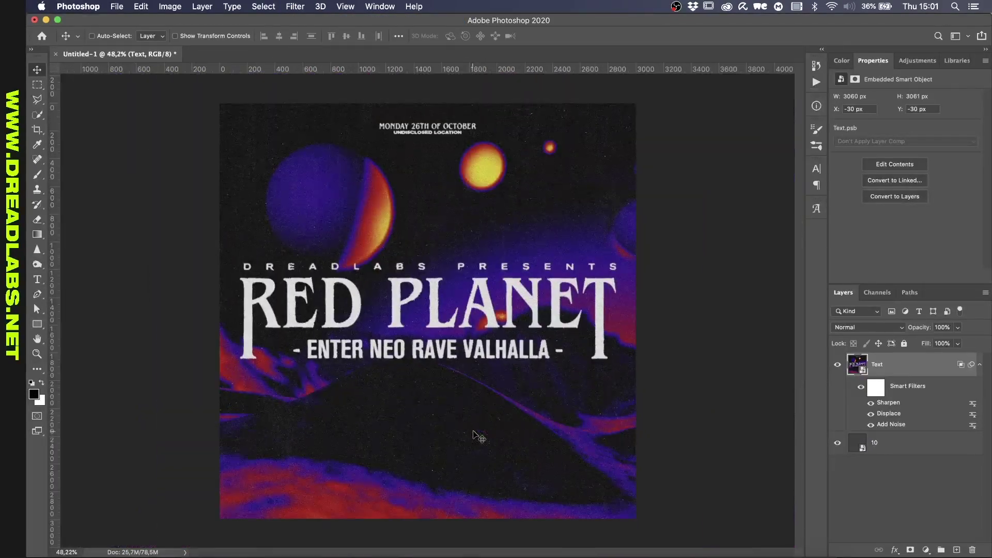
{"action": "key", "text": "super+j"}
{"action": "right_click", "coordinate": [928, 358]}
{"action": "left_click", "coordinate": [829, 254]}
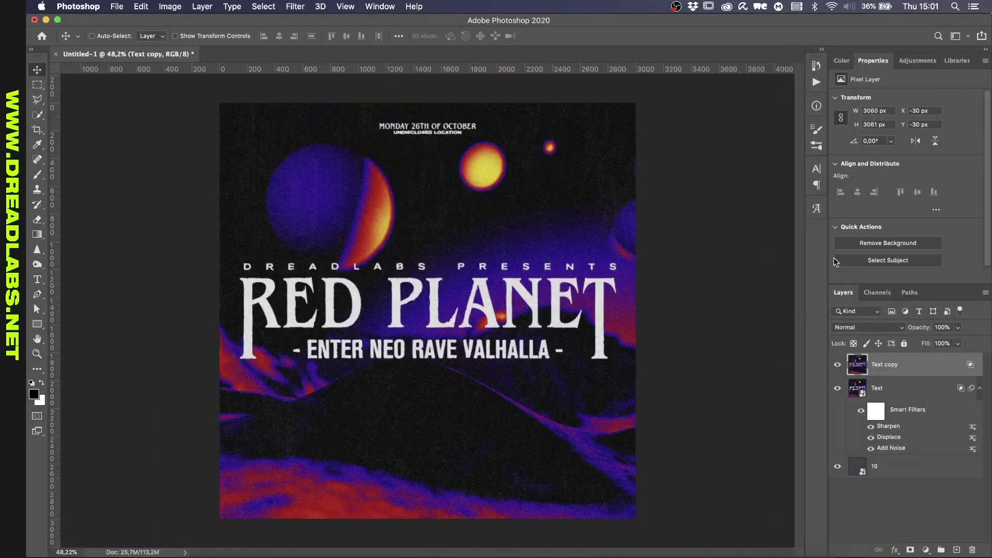
Reset the custom Blend If settings on the rasterized Text copy layer
{"action": "double_click", "coordinate": [956, 373]}
{"action": "key", "text": "Escape"}
Apply a High Pass filter with a radius of 7,6 pixels to the Text copy layer
{"action": "left_click", "coordinate": [295, 6]}
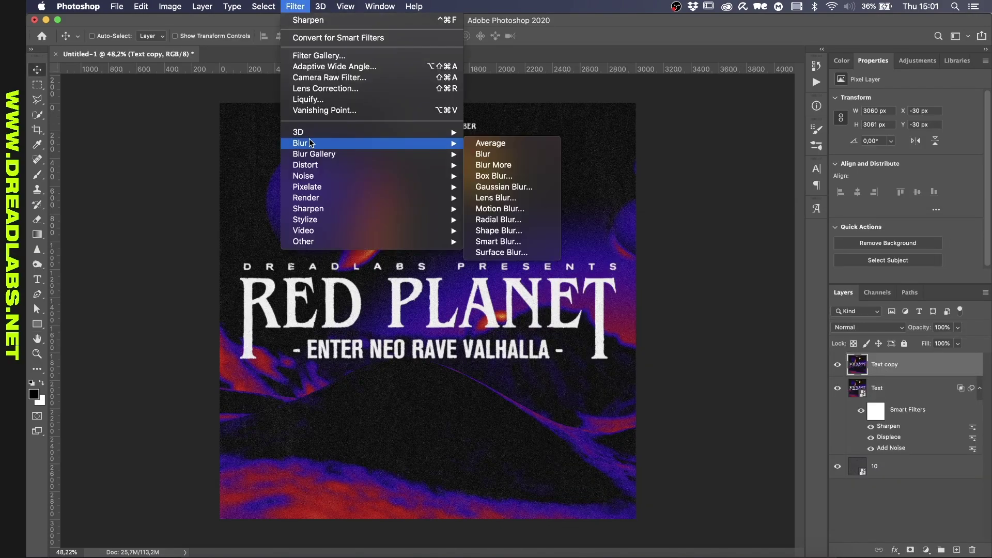
{"action": "mouse_move", "coordinate": [362, 241]}
{"action": "left_click", "coordinate": [504, 252]}
{"action": "left_click_drag", "start_coordinate": [445, 307], "coordinate": [465, 306]}
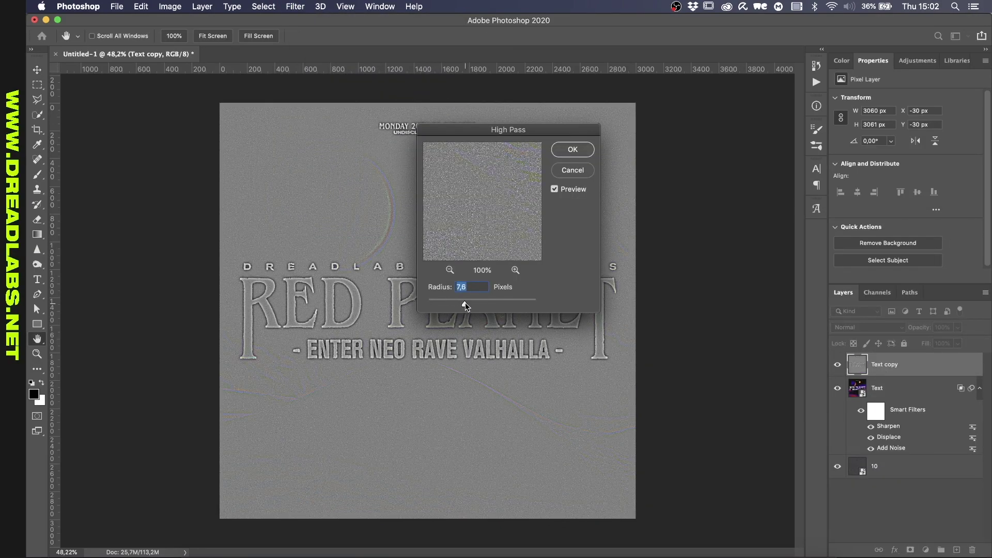
{"action": "left_click", "coordinate": [572, 149]}
Open the blend mode choices for the Text copy layer
{"action": "left_click", "coordinate": [868, 327]}
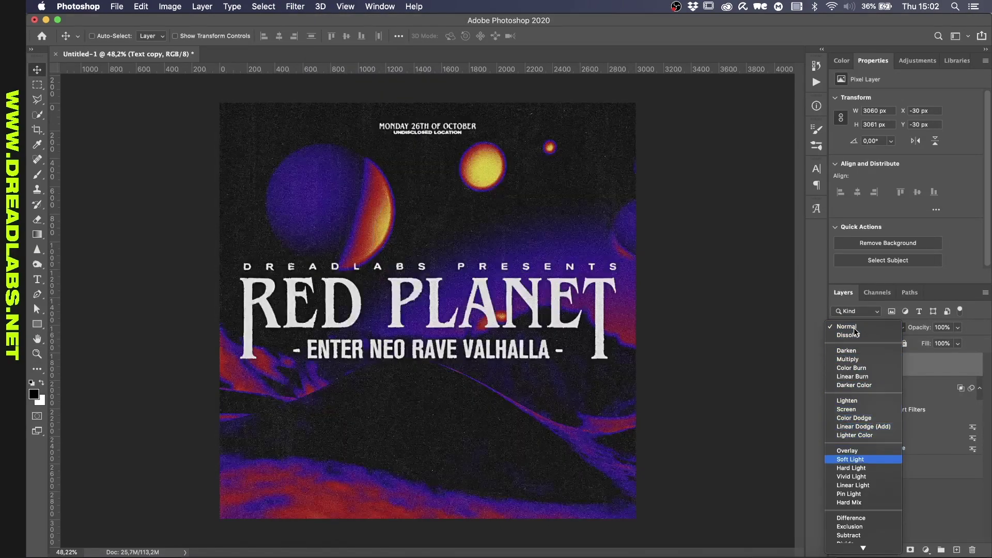